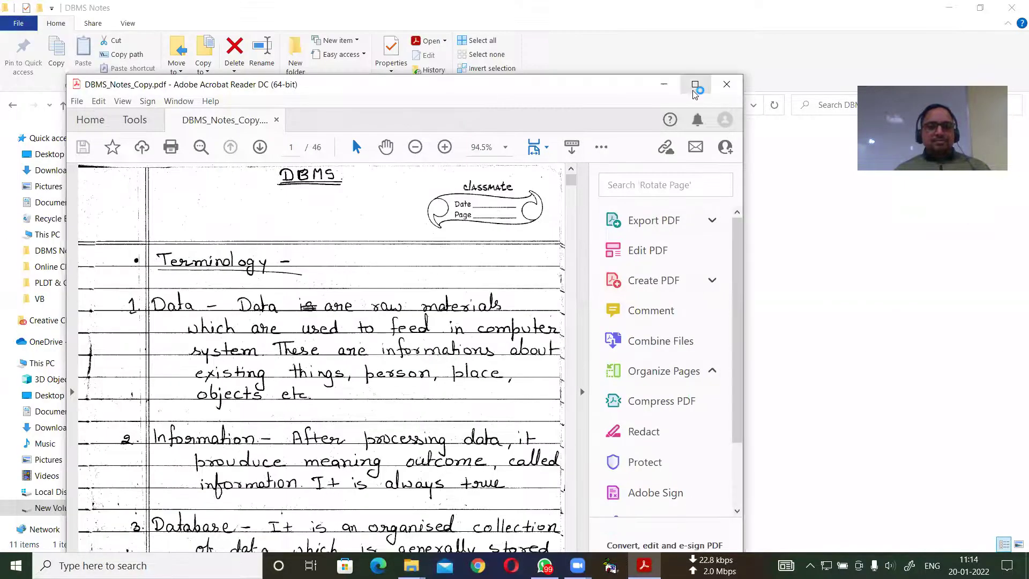
Maximize the Acrobat window and scroll through pages 1–2 of DBMS_Notes_Copy.pdf.
{"action": "left_click", "coordinate": [694, 86]}
{"action": "scroll", "coordinate": [534, 251], "scroll_direction": "down", "scroll_amount": 15}
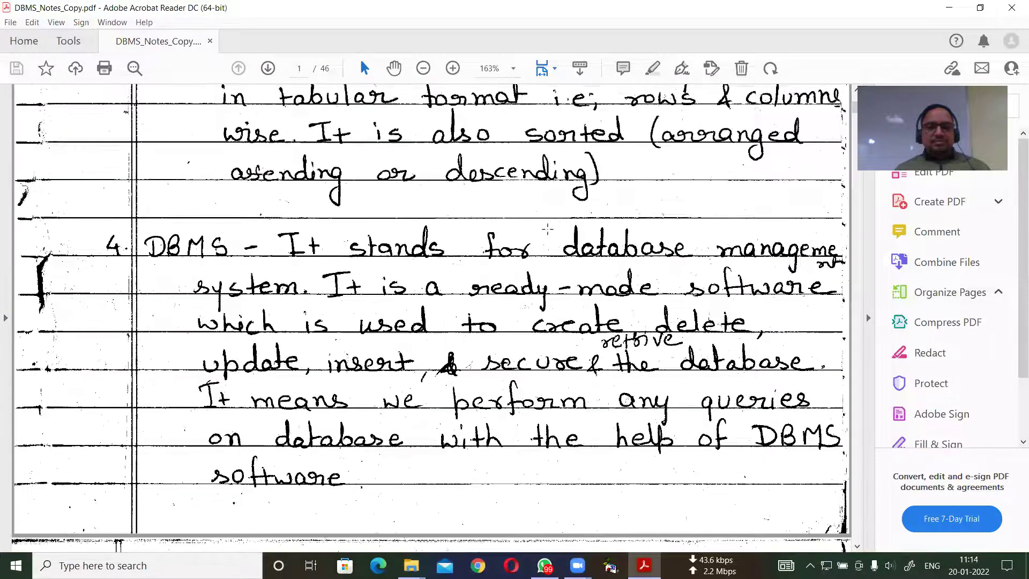
{"action": "scroll", "coordinate": [550, 229], "scroll_direction": "down", "scroll_amount": 10}
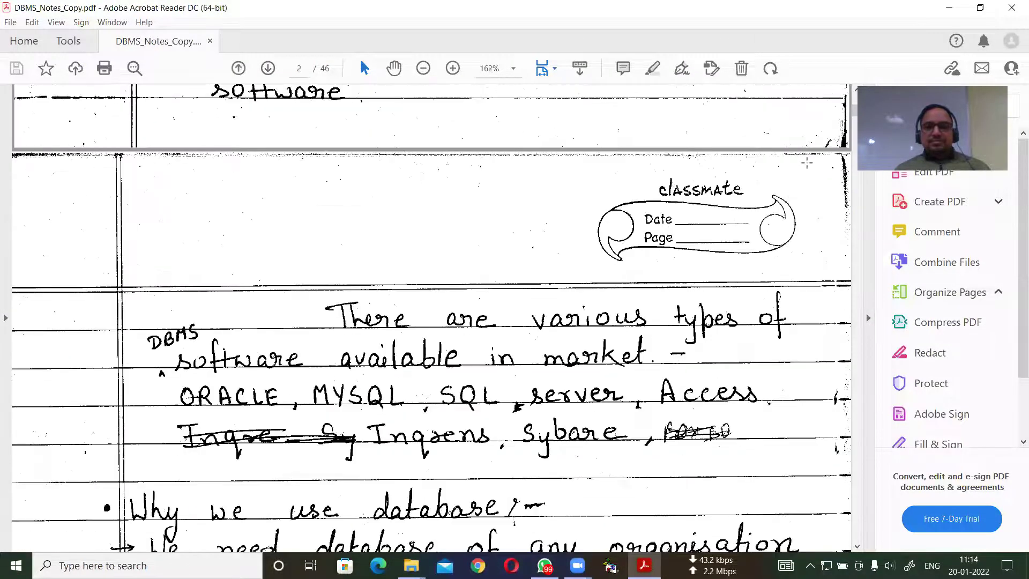
Page ahead through the notes to the Components of E-R diagram page.
{"action": "left_click", "coordinate": [268, 68]}
{"action": "left_click", "coordinate": [267, 68]}
{"action": "left_click", "coordinate": [268, 68]}
{"action": "left_click", "coordinate": [268, 68]}
{"action": "left_click", "coordinate": [268, 68]}
{"action": "left_click", "coordinate": [268, 68]}
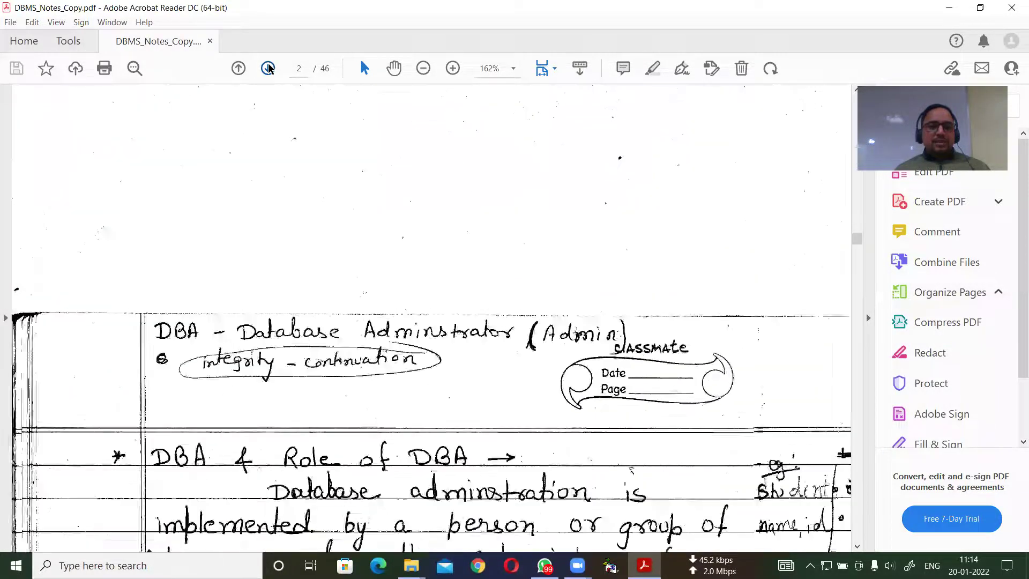
{"action": "left_click", "coordinate": [269, 68]}
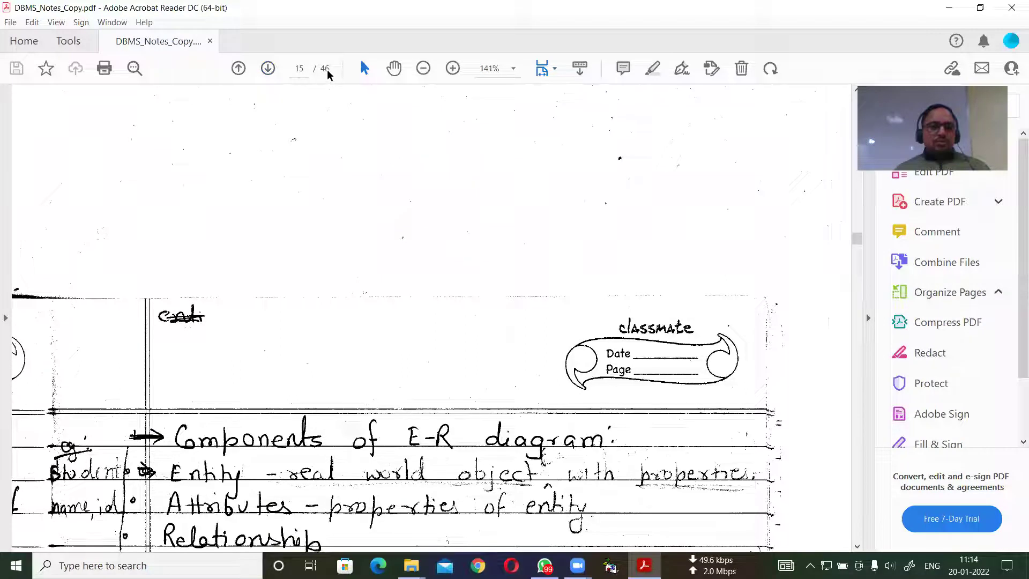
Jump to page 45 of the notes, then scroll back to the student table on page 43.
{"action": "key", "text": "ctrl+shift+n"}
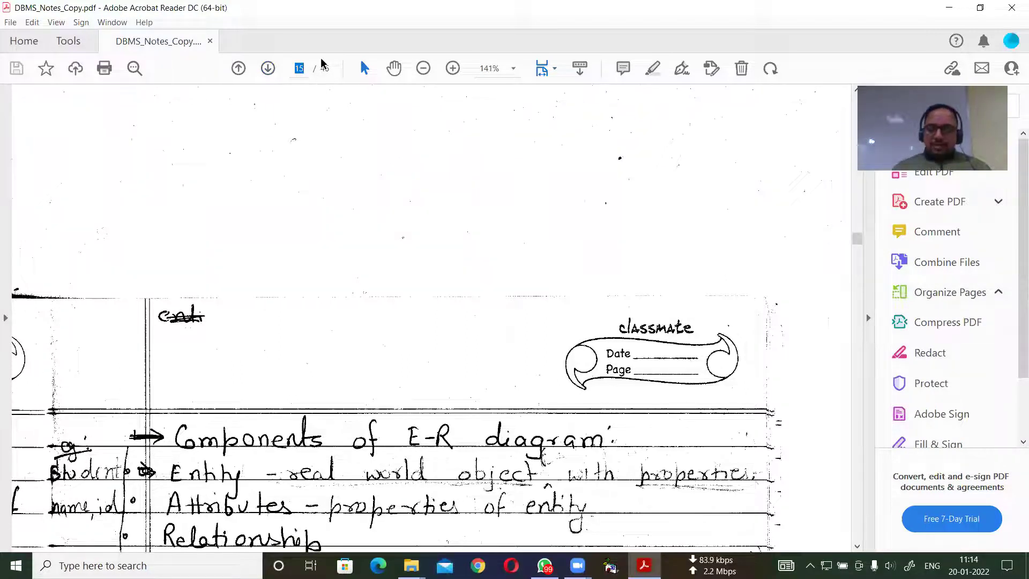
{"action": "type", "text": "45"}
{"action": "key", "text": "Return"}
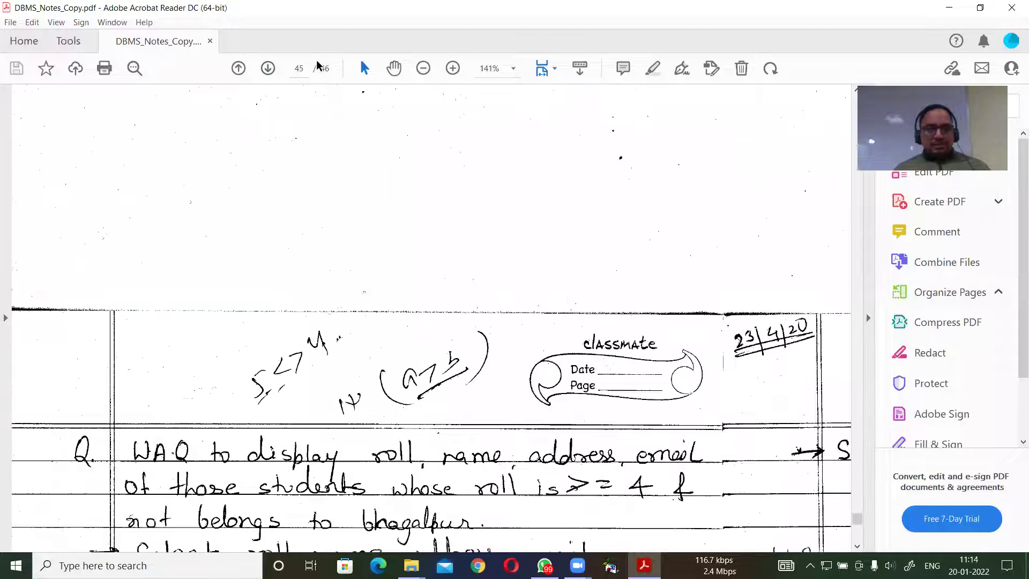
{"action": "scroll", "coordinate": [304, 381], "scroll_direction": "down", "scroll_amount": 1}
{"action": "scroll", "coordinate": [303, 382], "scroll_direction": "up", "scroll_amount": 12}
{"action": "scroll", "coordinate": [303, 381], "scroll_direction": "up", "scroll_amount": 15}
{"action": "scroll", "coordinate": [288, 390], "scroll_direction": "up", "scroll_amount": 10}
{"action": "scroll", "coordinate": [292, 389], "scroll_direction": "down", "scroll_amount": 12}
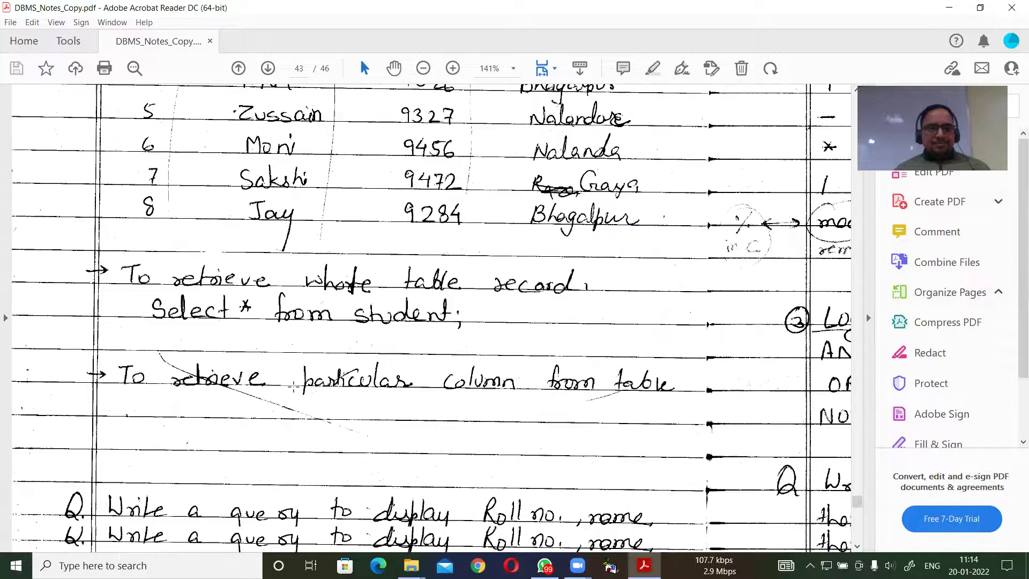
Scroll up through pages 42 and 41, then back down to the DCL and TCL notes.
{"action": "scroll", "coordinate": [293, 387], "scroll_direction": "up", "scroll_amount": 10}
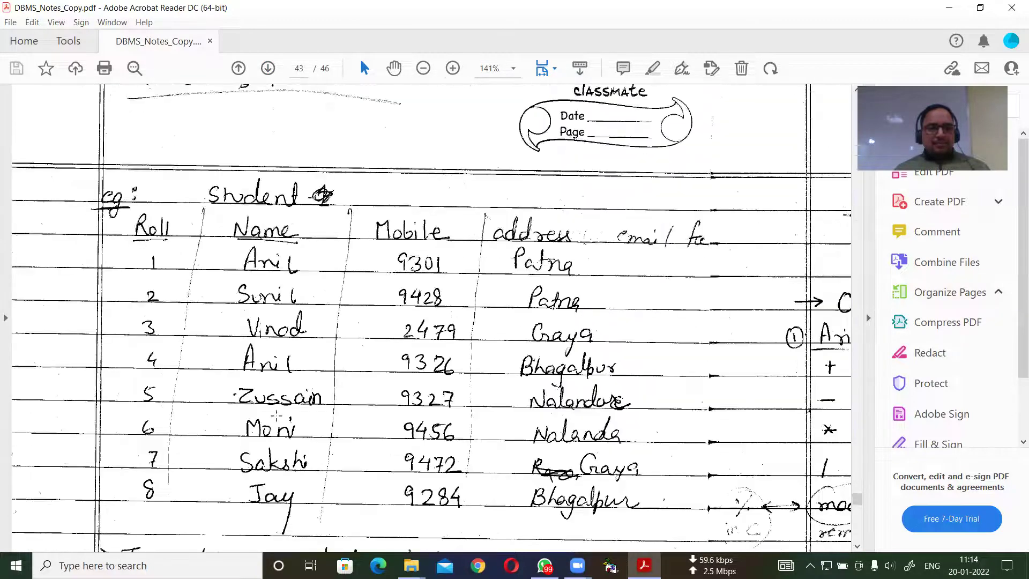
{"action": "scroll", "coordinate": [272, 418], "scroll_direction": "up", "scroll_amount": 7}
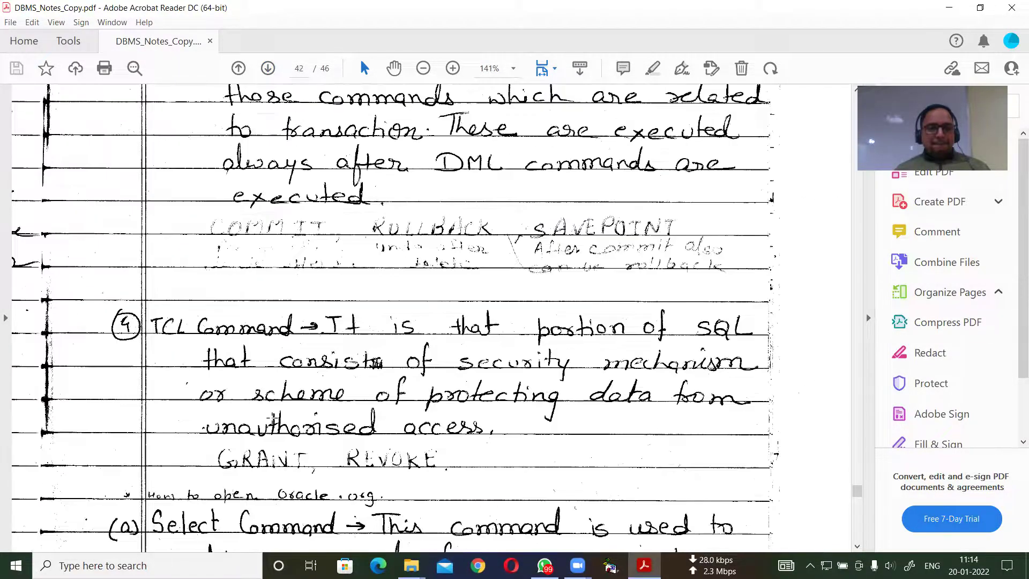
{"action": "scroll", "coordinate": [257, 405], "scroll_direction": "up", "scroll_amount": 8}
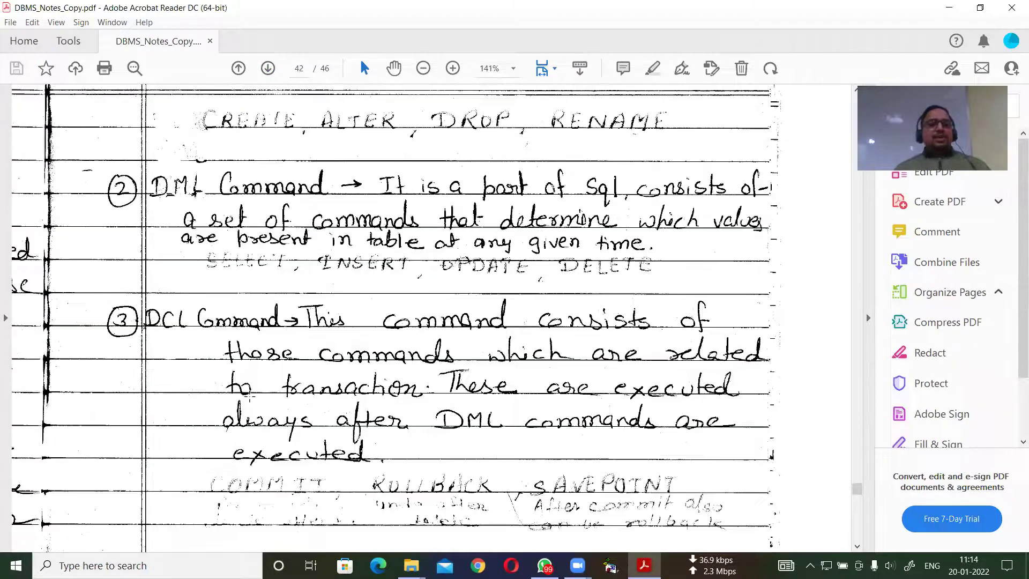
{"action": "scroll", "coordinate": [250, 397], "scroll_direction": "up", "scroll_amount": 10}
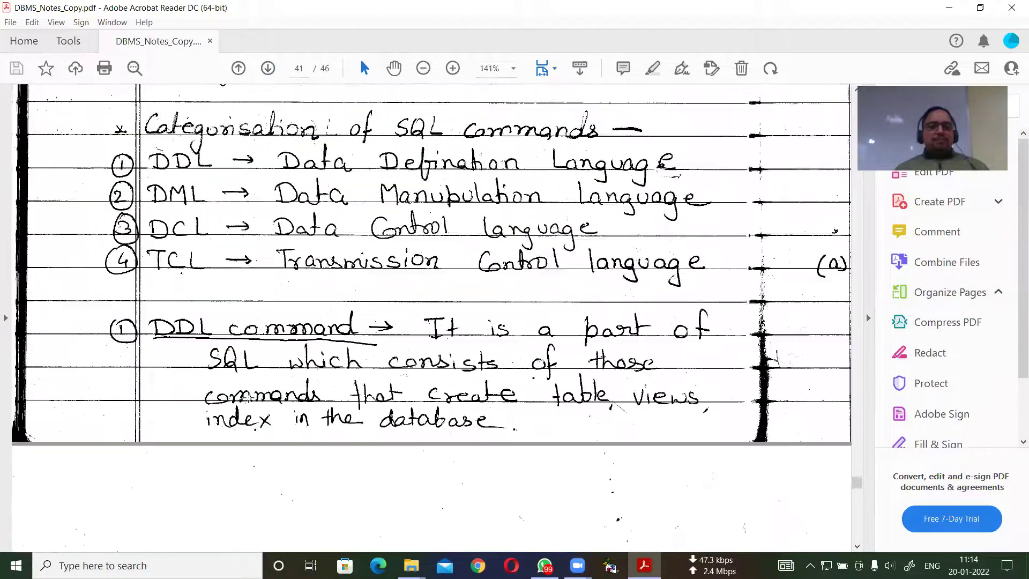
{"action": "scroll", "coordinate": [254, 397], "scroll_direction": "down", "scroll_amount": 5}
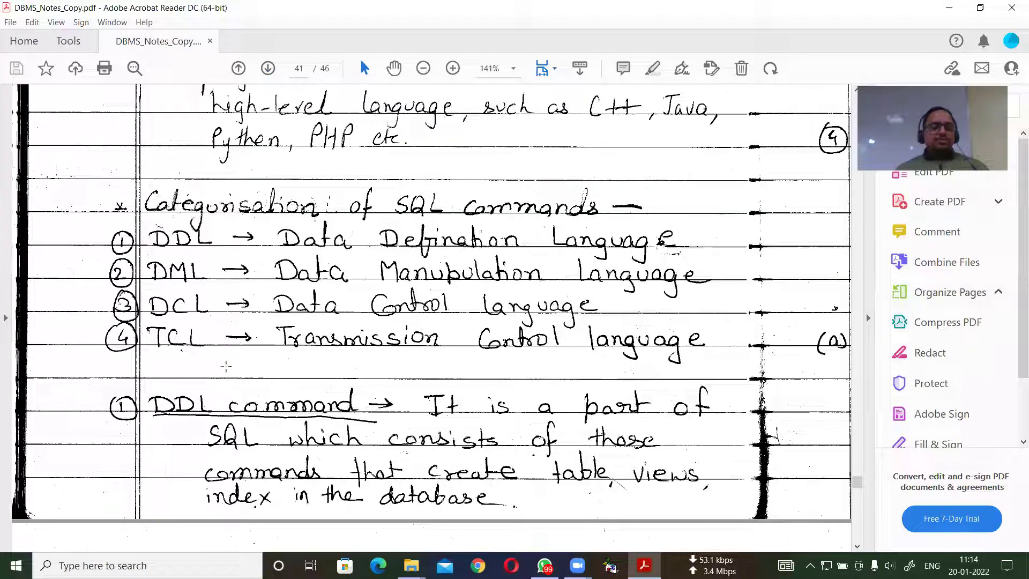
{"action": "scroll", "coordinate": [204, 365], "scroll_direction": "down", "scroll_amount": 4}
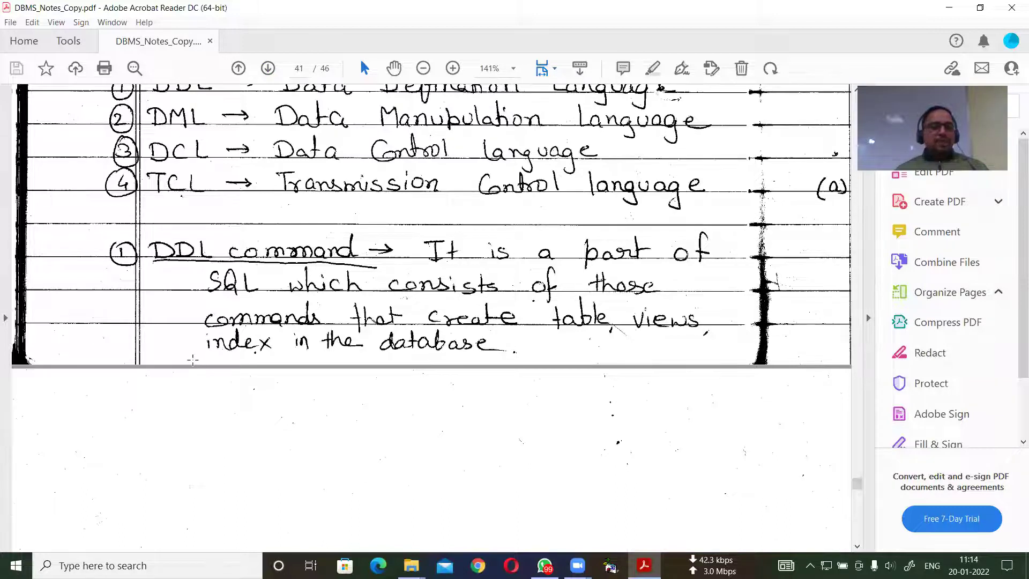
{"action": "scroll", "coordinate": [193, 357], "scroll_direction": "down", "scroll_amount": 5}
{"action": "scroll", "coordinate": [189, 345], "scroll_direction": "up", "scroll_amount": 3}
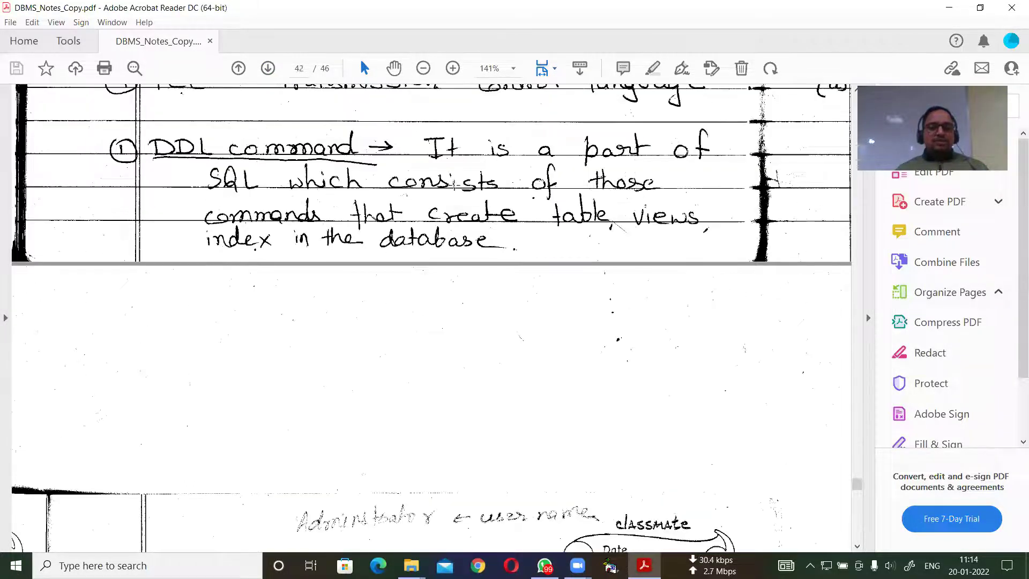
{"action": "scroll", "coordinate": [501, 382], "scroll_direction": "down", "scroll_amount": 7}
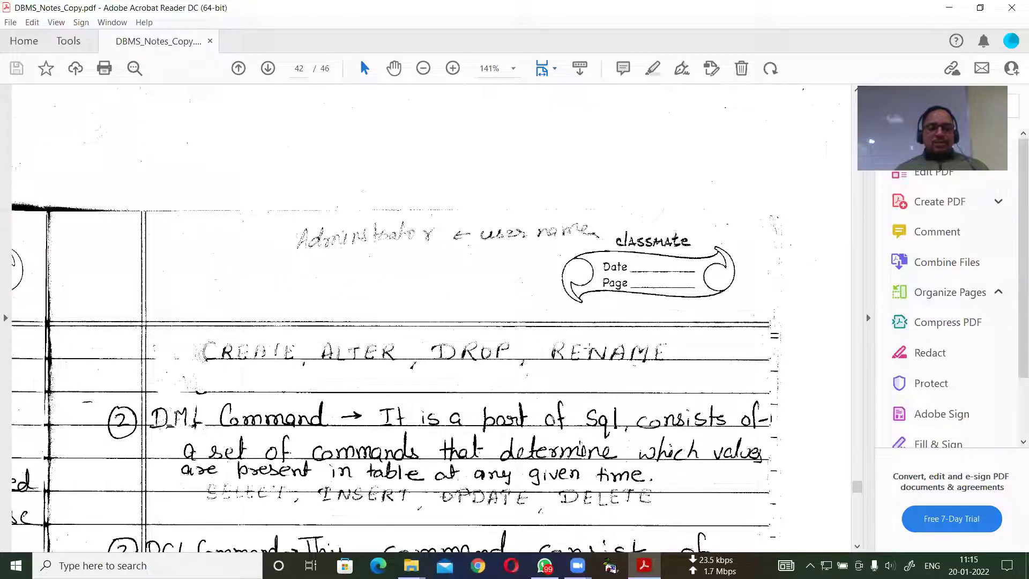
{"action": "scroll", "coordinate": [479, 379], "scroll_direction": "down", "scroll_amount": 1}
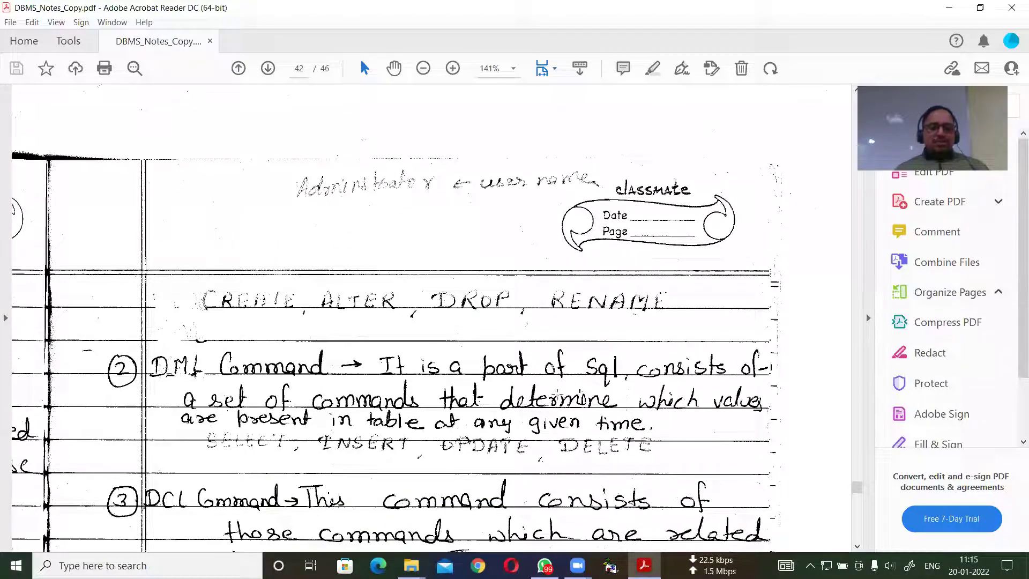
{"action": "scroll", "coordinate": [431, 441], "scroll_direction": "down", "scroll_amount": 2}
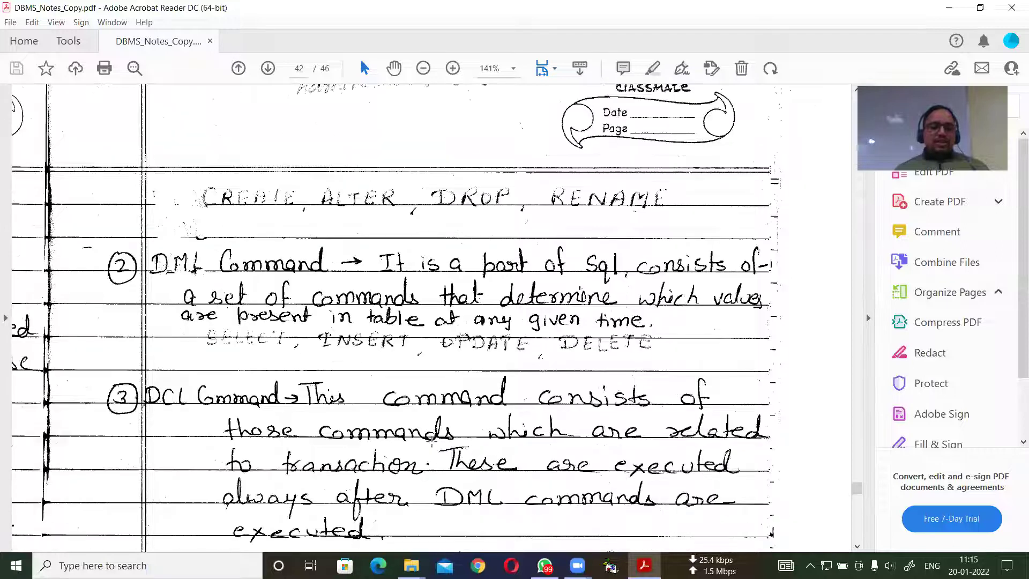
{"action": "scroll", "coordinate": [290, 423], "scroll_direction": "down", "scroll_amount": 3}
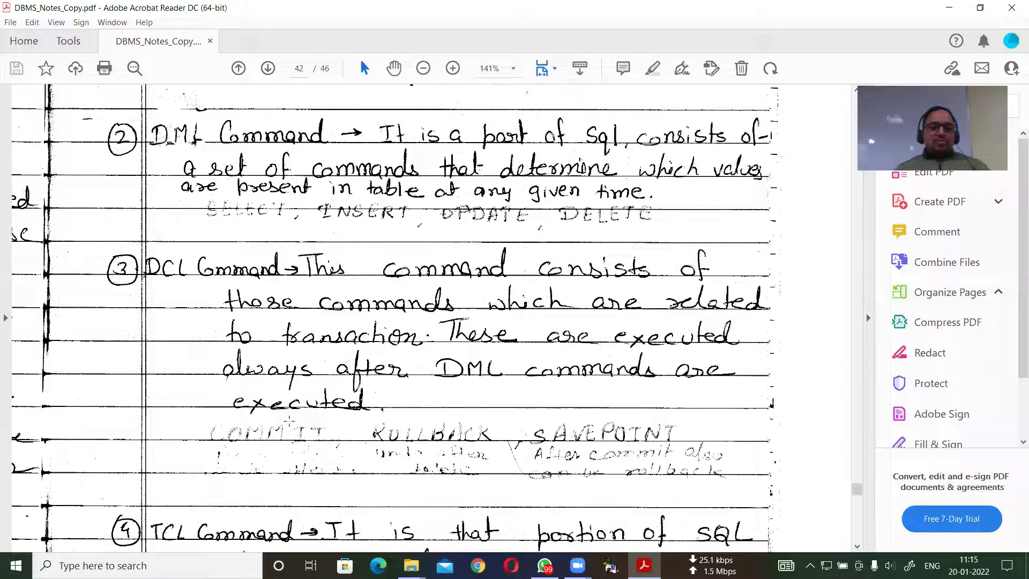
{"action": "scroll", "coordinate": [557, 437], "scroll_direction": "down", "scroll_amount": 2}
{"action": "scroll", "coordinate": [531, 443], "scroll_direction": "down", "scroll_amount": 2}
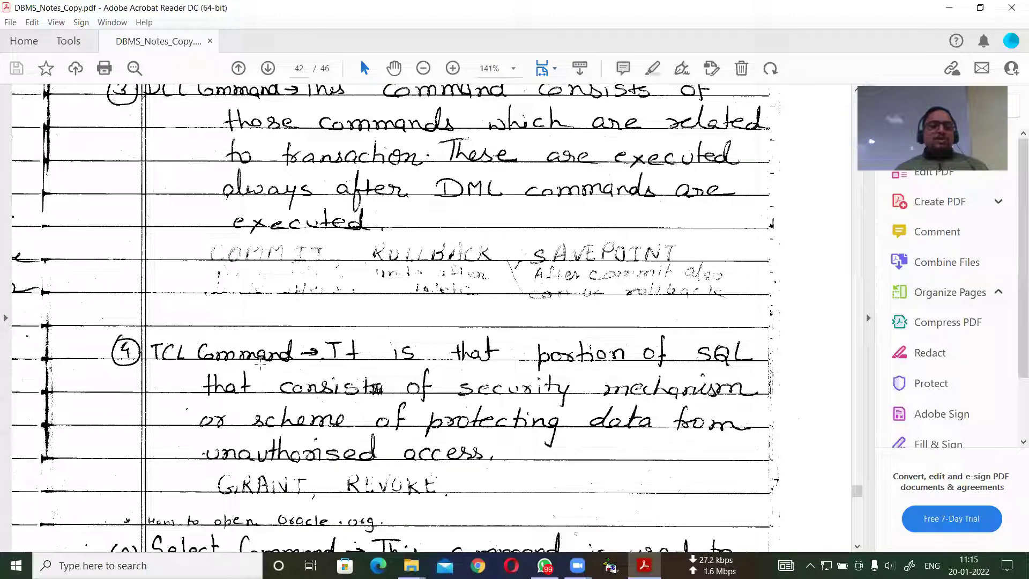
{"action": "scroll", "coordinate": [289, 362], "scroll_direction": "up", "scroll_amount": 1}
{"action": "scroll", "coordinate": [289, 363], "scroll_direction": "up", "scroll_amount": 15}
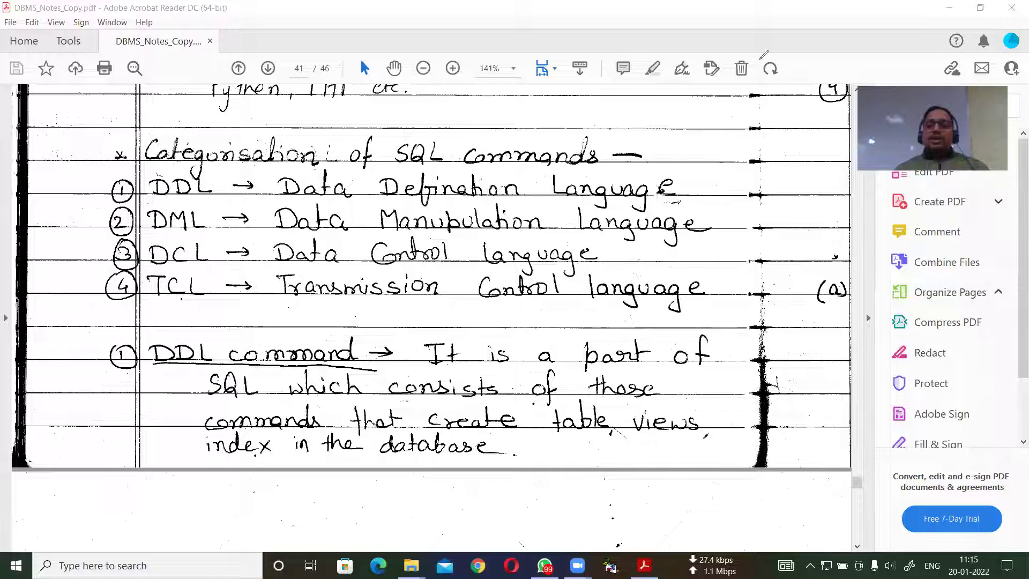
Scroll from page 41 down to the TCL definition and Select command syntax on page 42.
{"action": "scroll", "coordinate": [623, 204], "scroll_direction": "down", "scroll_amount": 5}
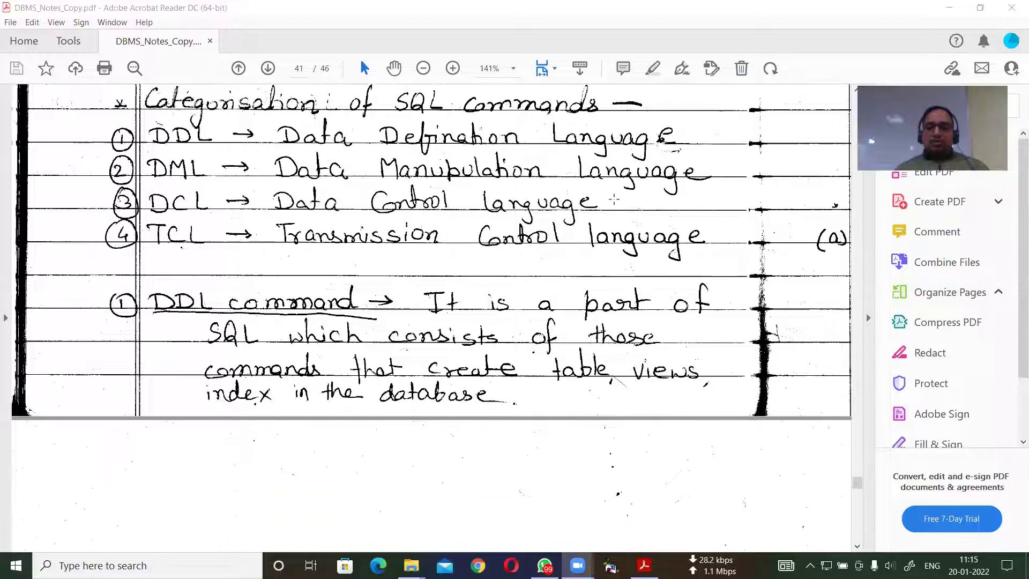
{"action": "scroll", "coordinate": [612, 199], "scroll_direction": "down", "scroll_amount": 8}
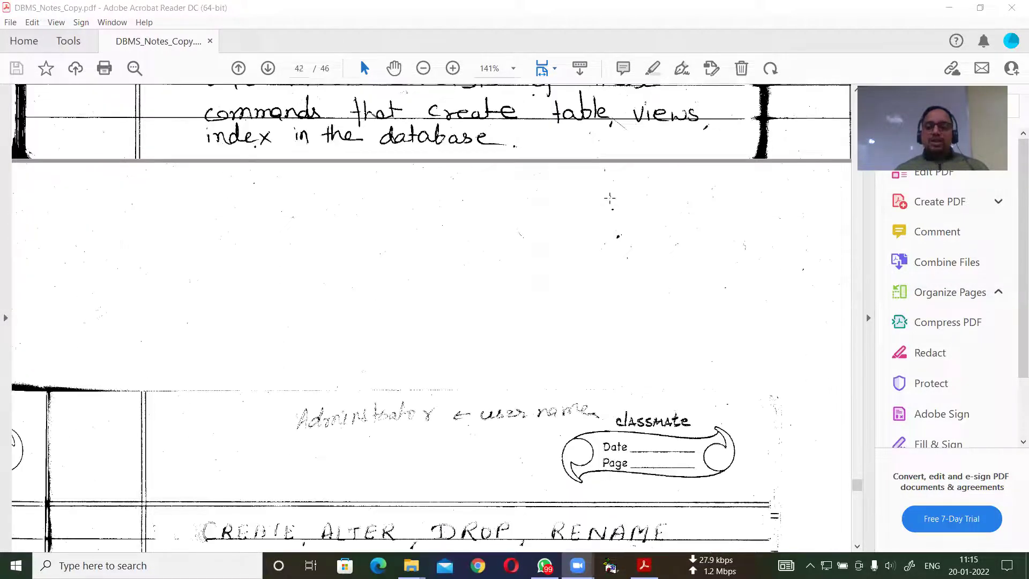
{"action": "scroll", "coordinate": [593, 202], "scroll_direction": "down", "scroll_amount": 10}
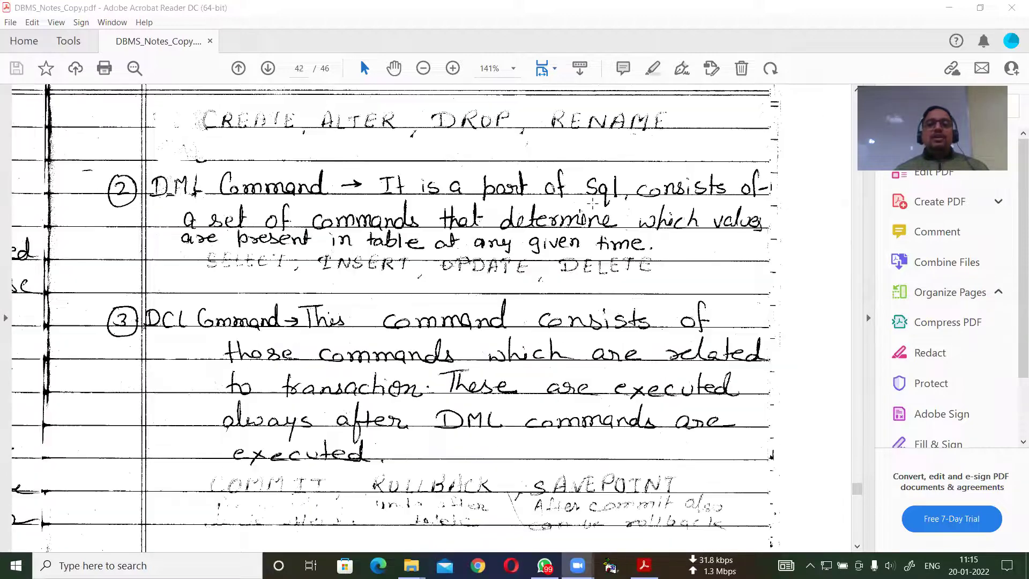
{"action": "scroll", "coordinate": [587, 205], "scroll_direction": "down", "scroll_amount": 2}
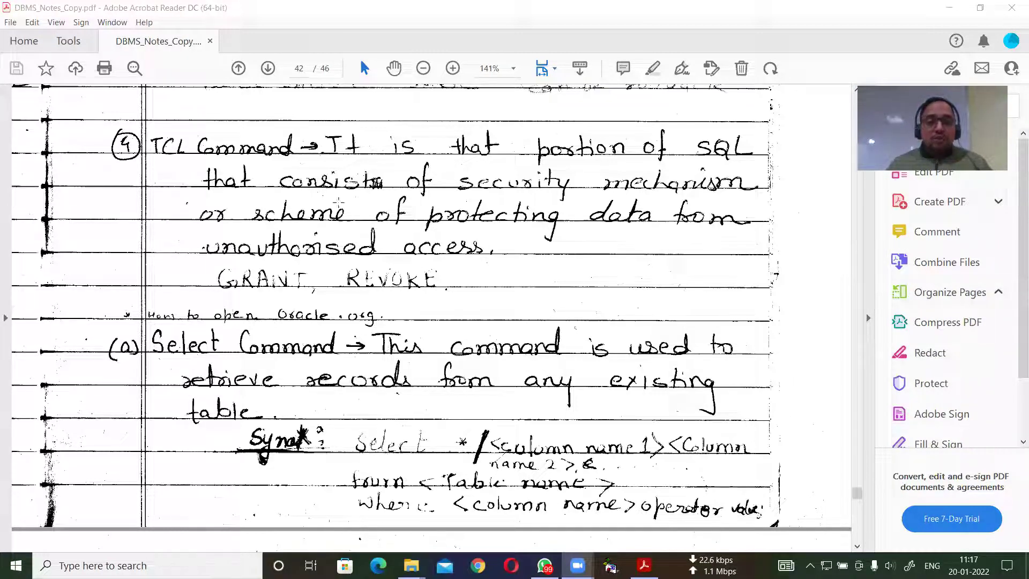
{"action": "scroll", "coordinate": [252, 257], "scroll_direction": "down", "scroll_amount": 6}
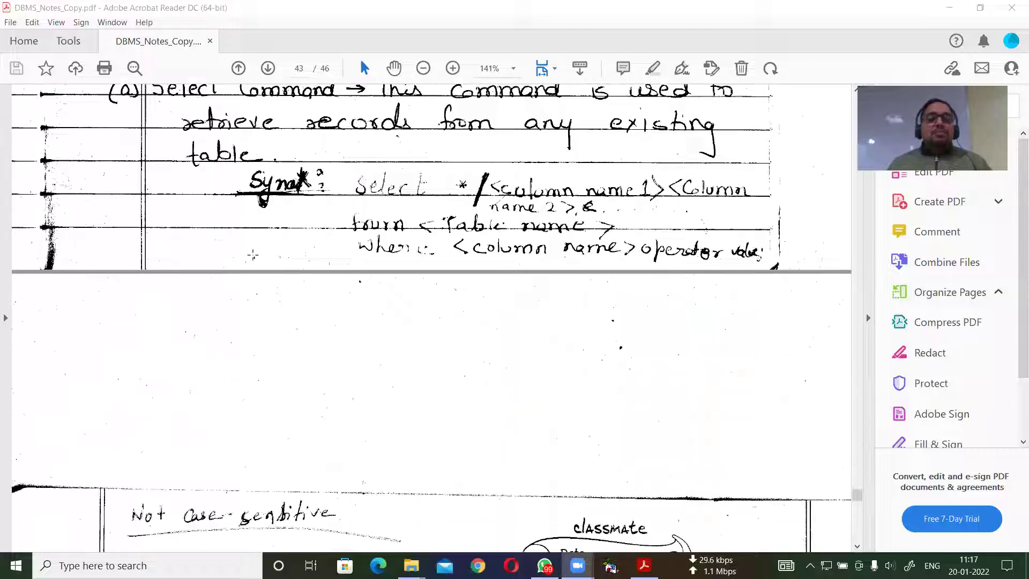
{"action": "scroll", "coordinate": [243, 235], "scroll_direction": "up", "scroll_amount": 7}
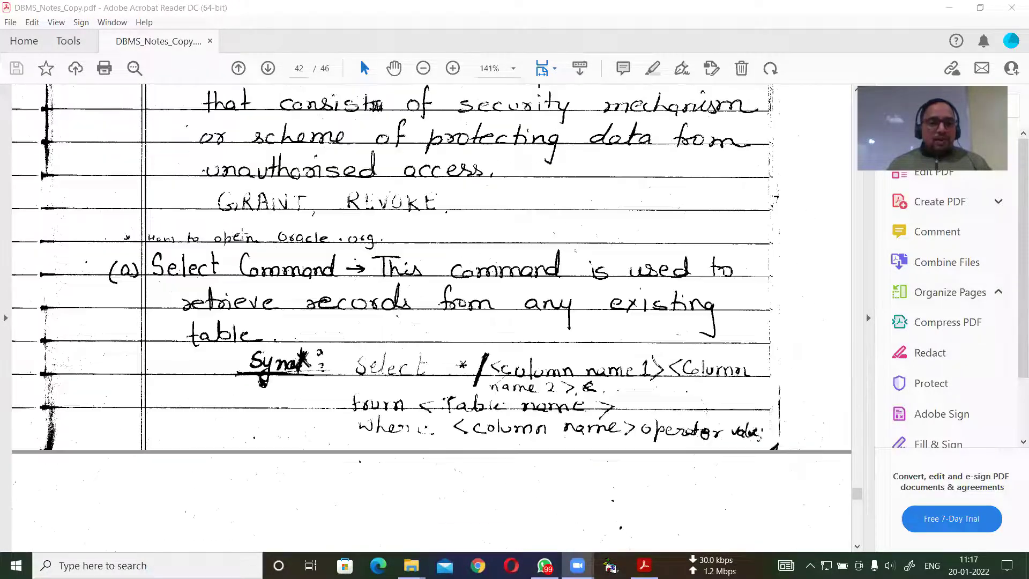
{"action": "scroll", "coordinate": [242, 232], "scroll_direction": "up", "scroll_amount": 1}
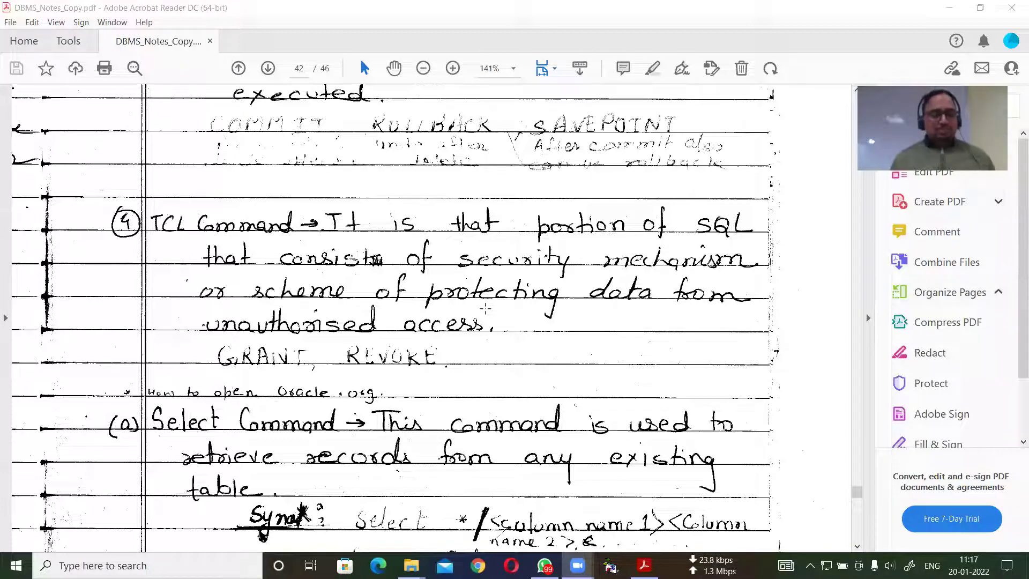
Scroll up to page 40, then down to the Select syntax notes on page 42.
{"action": "scroll", "coordinate": [485, 308], "scroll_direction": "up", "scroll_amount": 10}
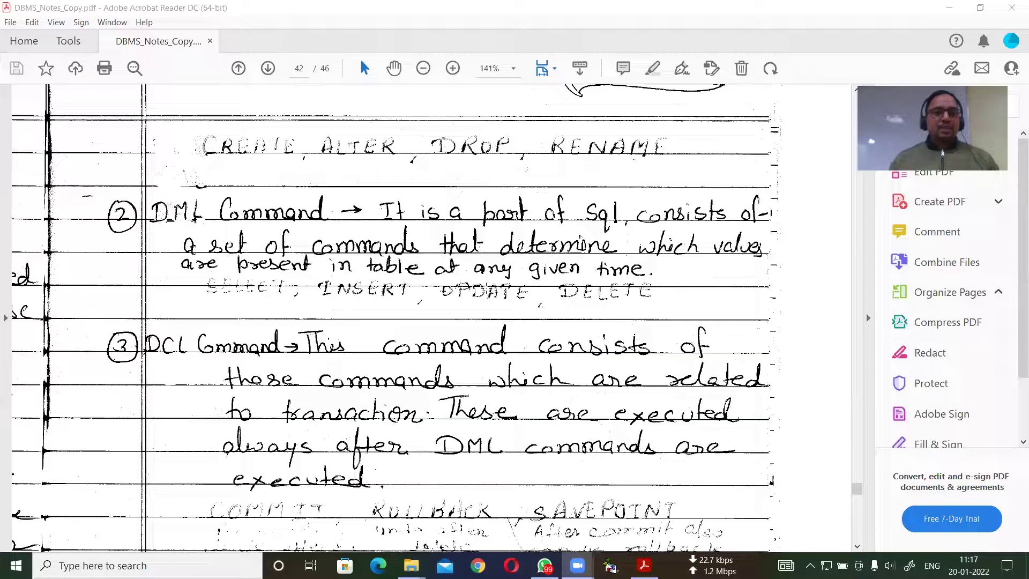
{"action": "scroll", "coordinate": [485, 288], "scroll_direction": "up", "scroll_amount": 12}
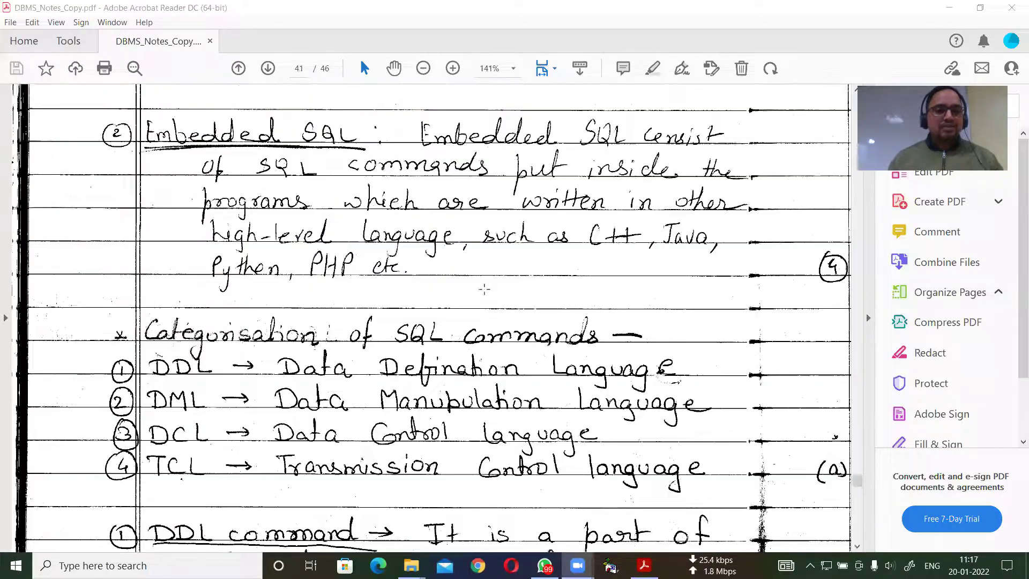
{"action": "scroll", "coordinate": [484, 292], "scroll_direction": "up", "scroll_amount": 12}
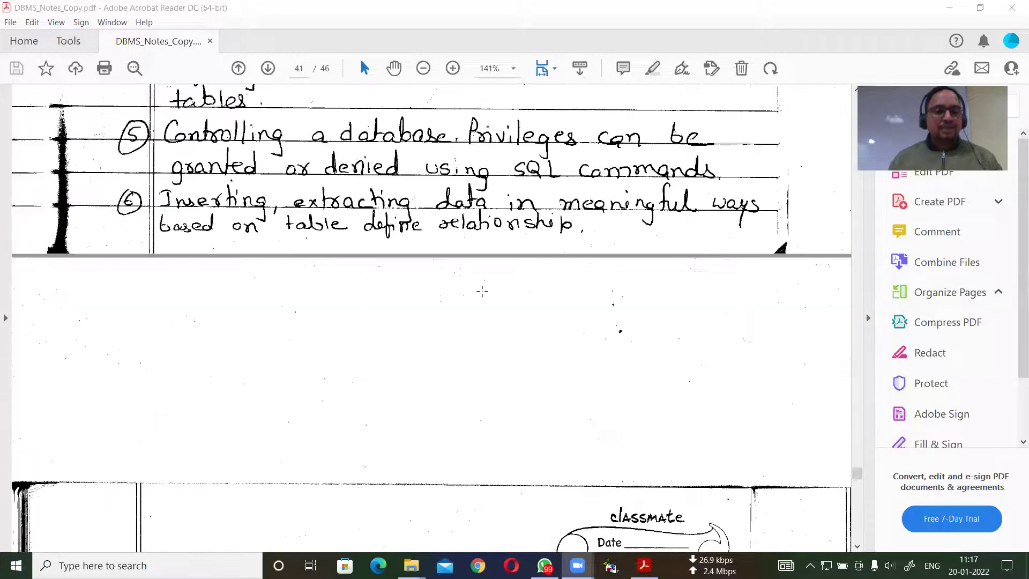
{"action": "scroll", "coordinate": [483, 292], "scroll_direction": "up", "scroll_amount": 10}
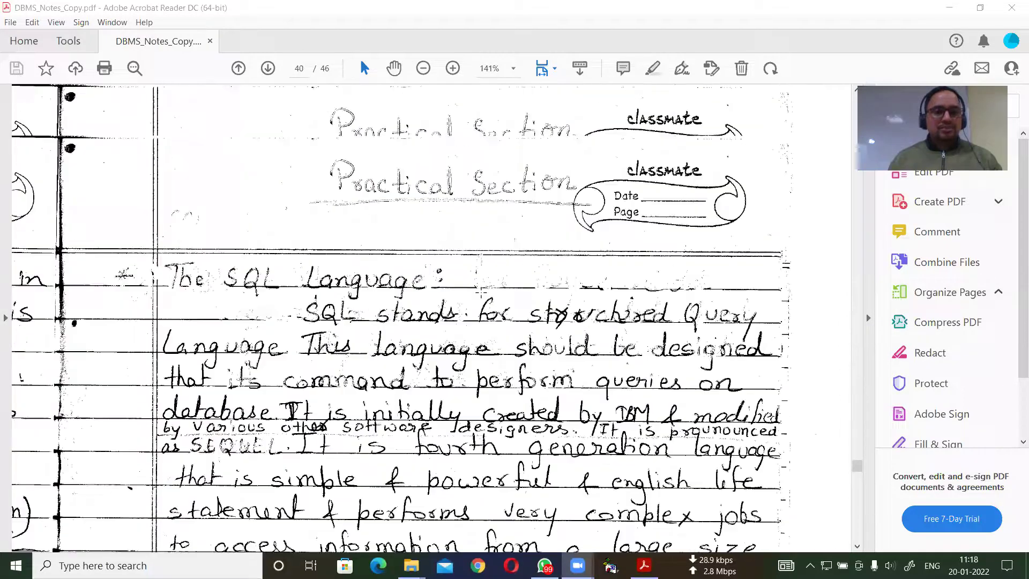
{"action": "scroll", "coordinate": [520, 340], "scroll_direction": "down", "scroll_amount": 12}
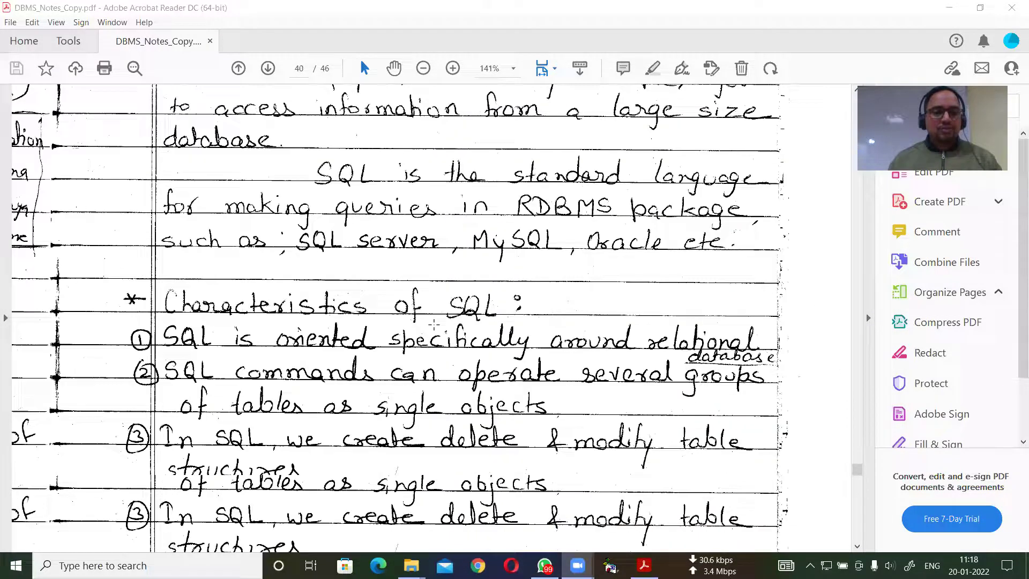
{"action": "scroll", "coordinate": [432, 322], "scroll_direction": "down", "scroll_amount": 15}
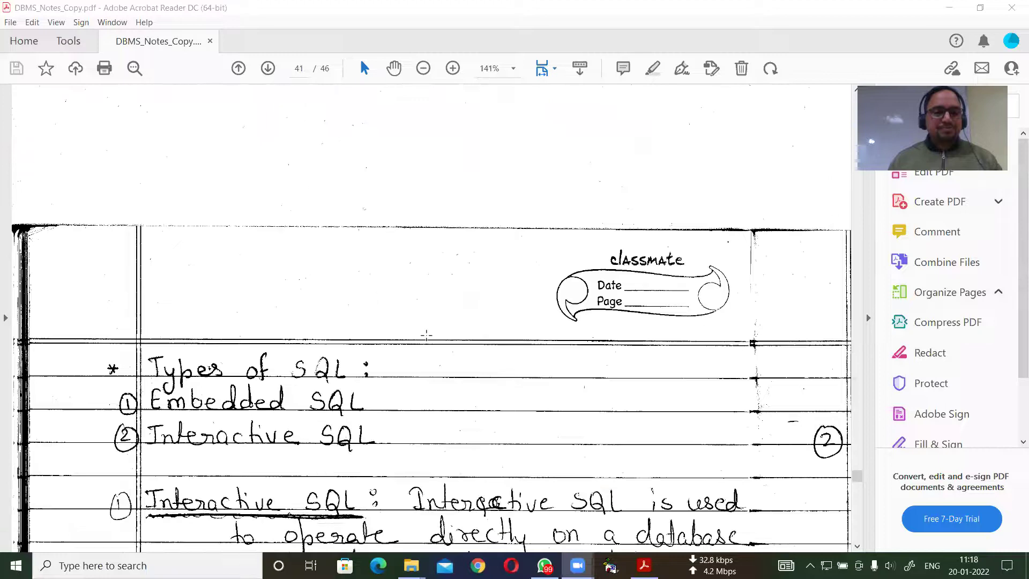
{"action": "scroll", "coordinate": [423, 329], "scroll_direction": "down", "scroll_amount": 14}
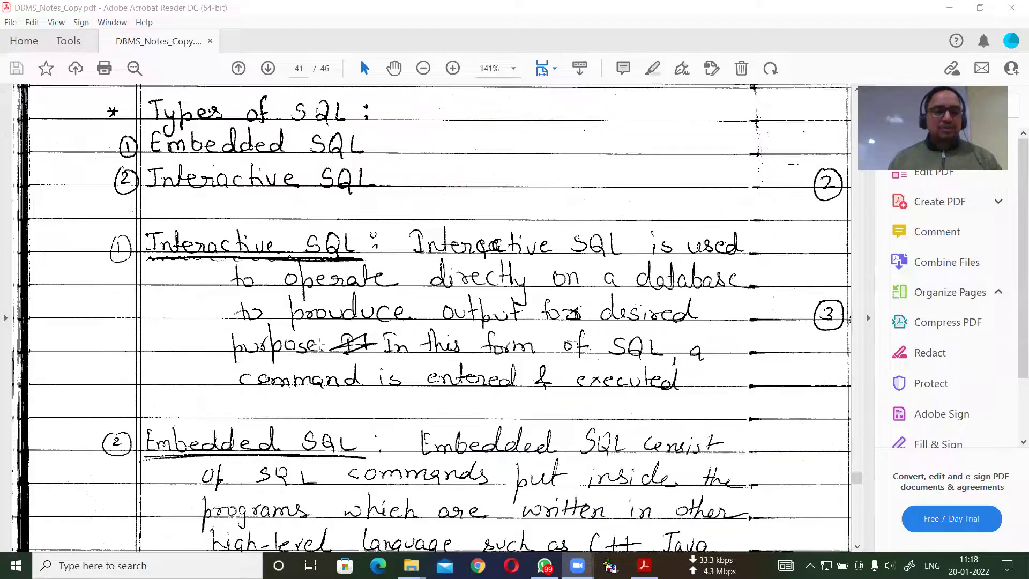
{"action": "scroll", "coordinate": [311, 338], "scroll_direction": "down", "scroll_amount": 7}
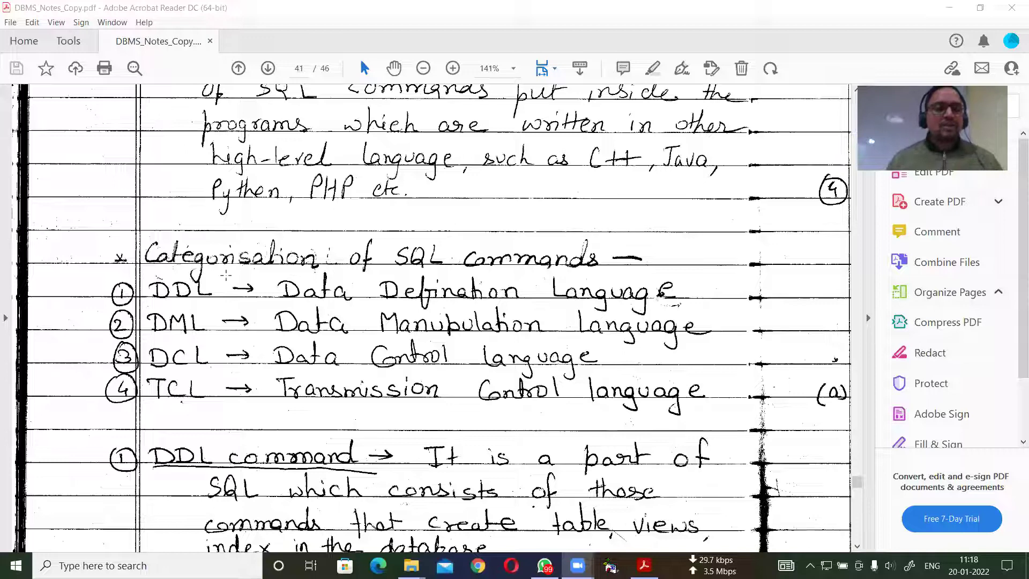
{"action": "scroll", "coordinate": [224, 318], "scroll_direction": "down", "scroll_amount": 8}
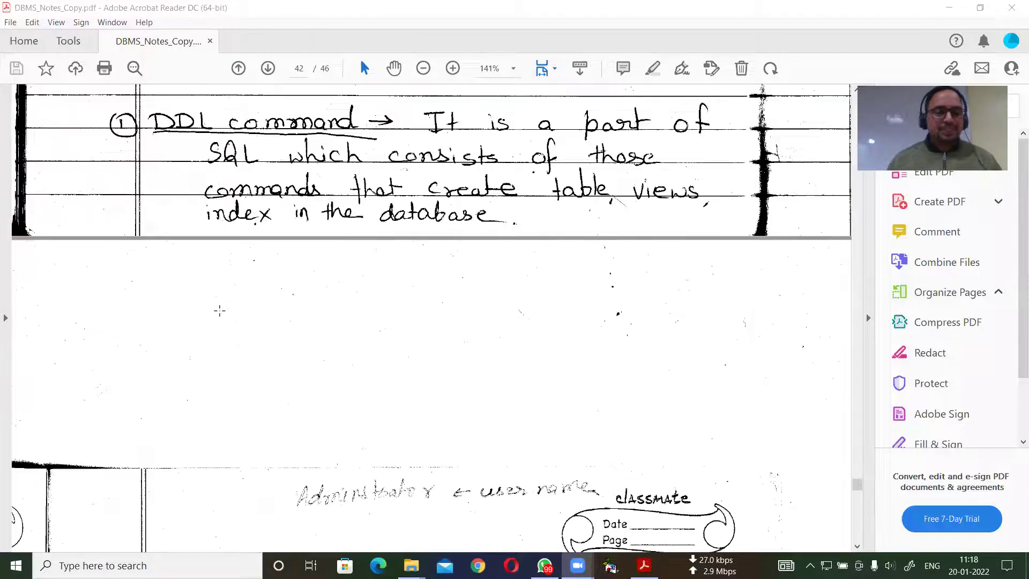
{"action": "scroll", "coordinate": [219, 309], "scroll_direction": "down", "scroll_amount": 10}
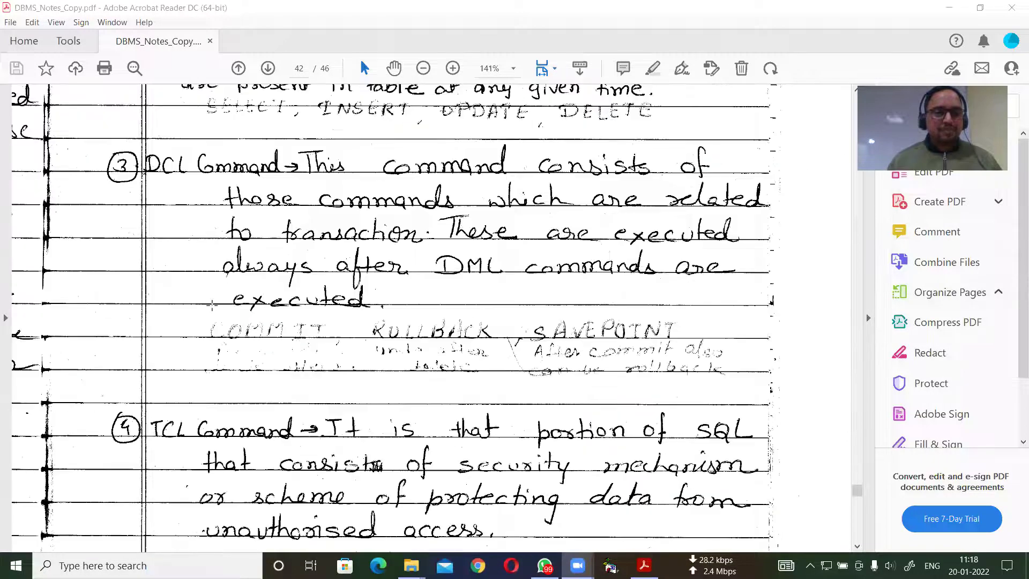
{"action": "scroll", "coordinate": [208, 301], "scroll_direction": "down", "scroll_amount": 2}
{"action": "scroll", "coordinate": [208, 300], "scroll_direction": "up", "scroll_amount": 1}
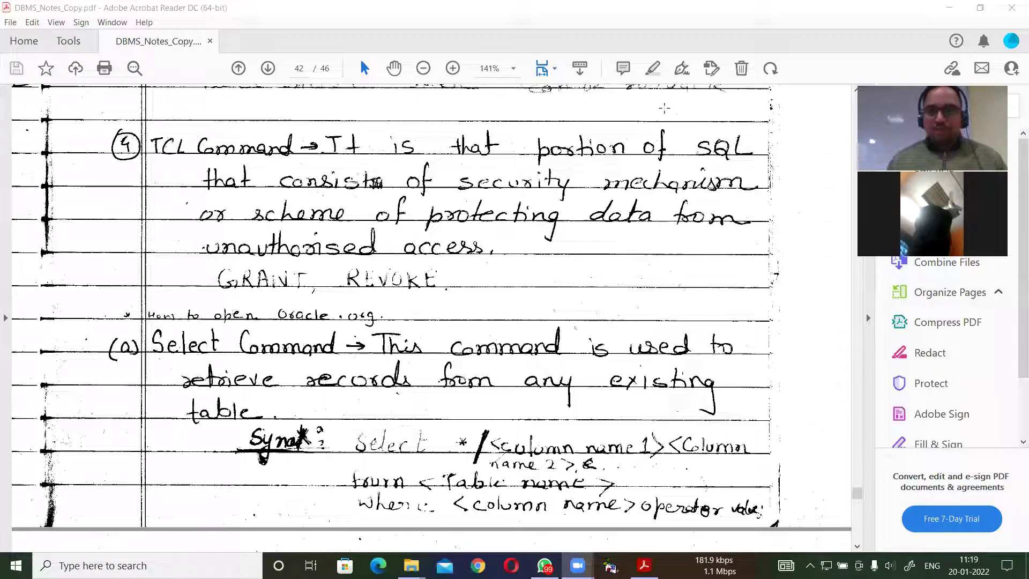
Minimize Acrobat, launch Notepad from the taskbar search, and maximize its window.
{"action": "left_click", "coordinate": [948, 7]}
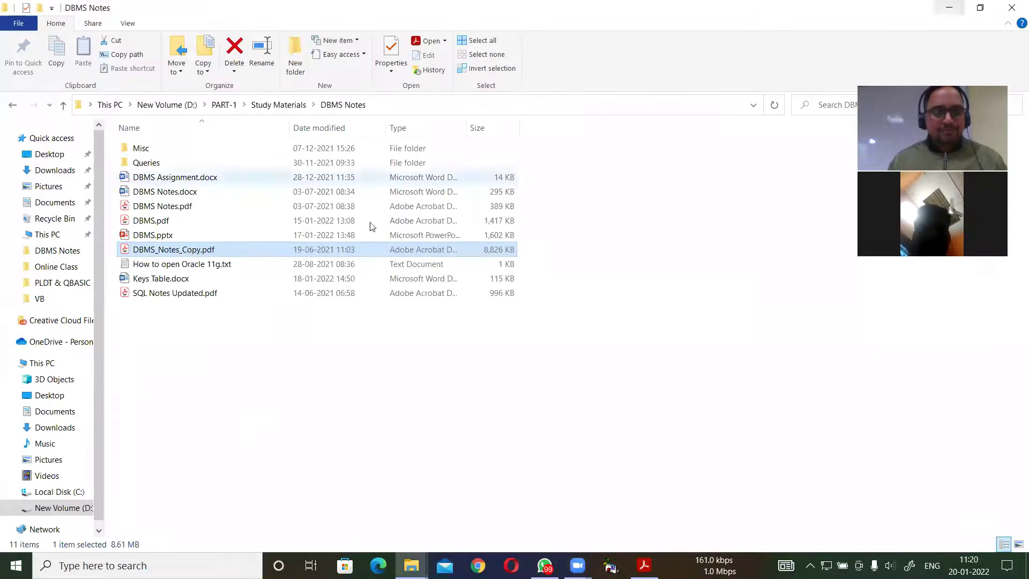
{"action": "left_click", "coordinate": [150, 565]}
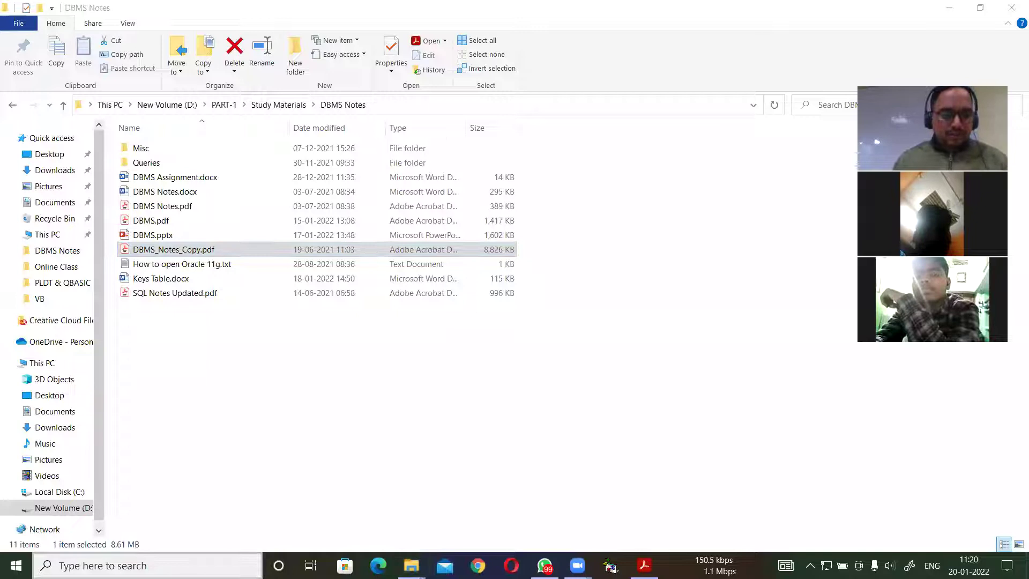
{"action": "type", "text": "no"}
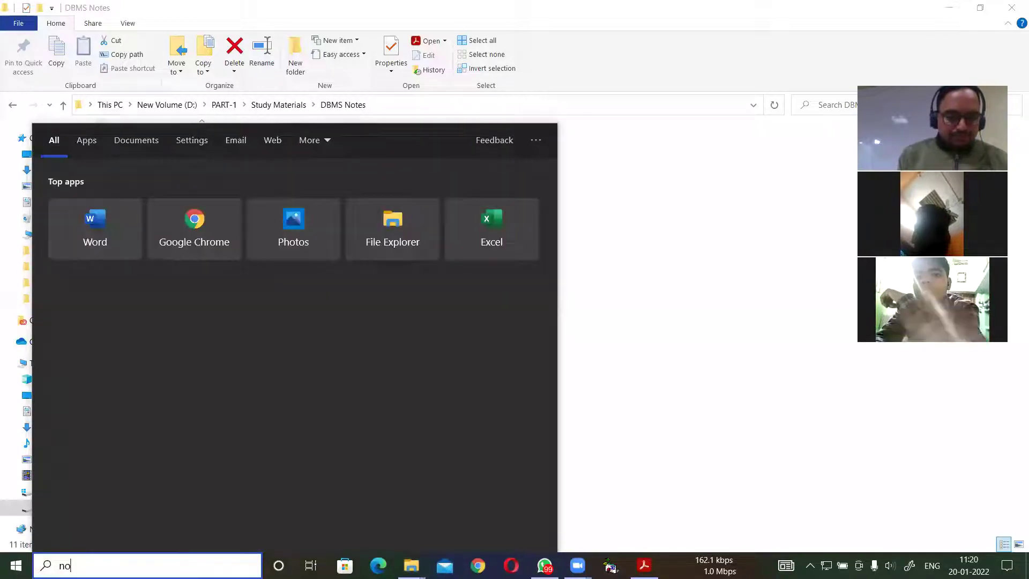
{"action": "type", "text": "tepad"}
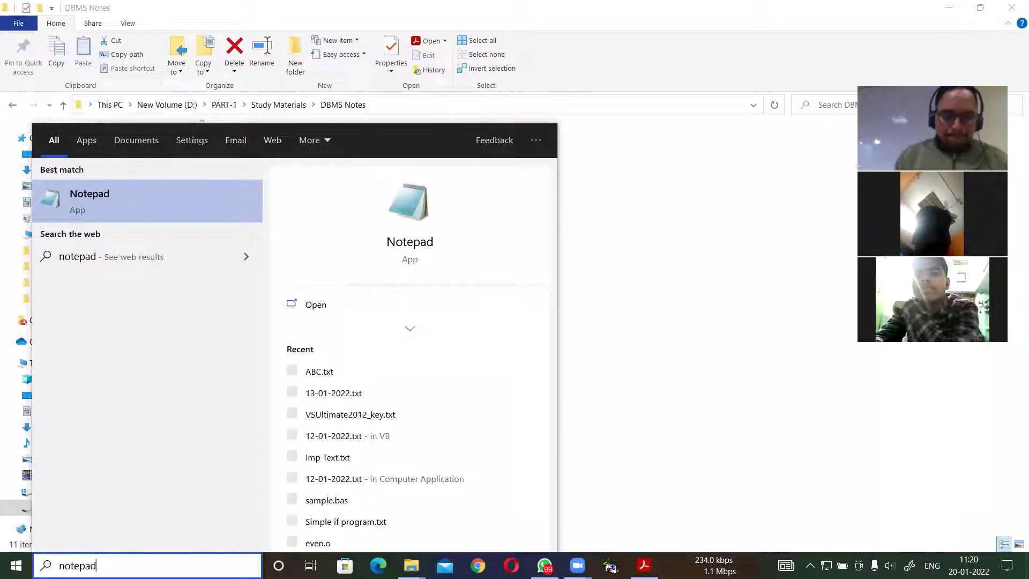
{"action": "key", "text": "Return"}
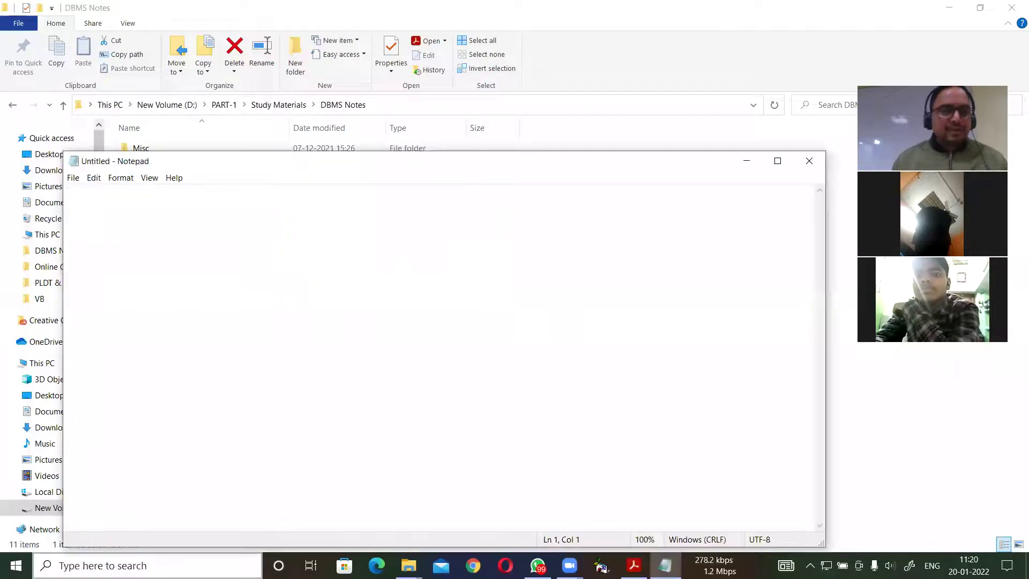
{"action": "left_click", "coordinate": [777, 161]}
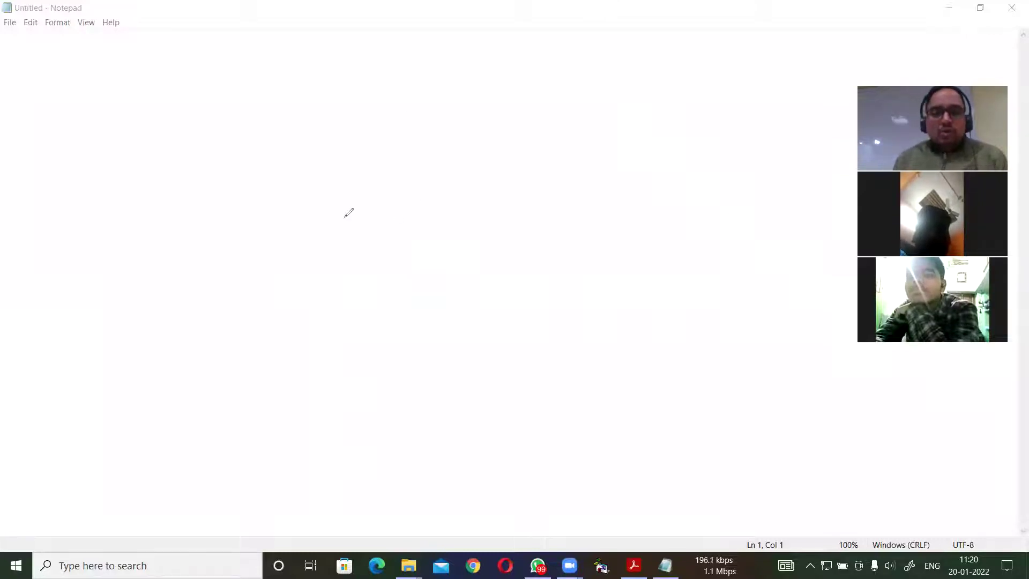
{"action": "mouse_move", "coordinate": [282, 152]}
{"action": "left_mouse_down"}
{"action": "mouse_move", "coordinate": [271, 163]}
{"action": "mouse_move", "coordinate": [303, 160]}
{"action": "mouse_move", "coordinate": [314, 172]}
{"action": "mouse_move", "coordinate": [347, 144]}
{"action": "mouse_move", "coordinate": [365, 153]}
{"action": "mouse_move", "coordinate": [391, 133]}
{"action": "mouse_move", "coordinate": [405, 140]}
{"action": "mouse_move", "coordinate": [417, 127]}
{"action": "mouse_move", "coordinate": [442, 128]}
{"action": "left_mouse_up"}
{"action": "mouse_move", "coordinate": [272, 199]}
{"action": "left_mouse_down"}
{"action": "mouse_move", "coordinate": [401, 181]}
{"action": "mouse_move", "coordinate": [477, 121]}
{"action": "mouse_move", "coordinate": [444, 105]}
{"action": "mouse_move", "coordinate": [284, 121]}
{"action": "mouse_move", "coordinate": [250, 182]}
{"action": "mouse_move", "coordinate": [312, 199]}
{"action": "left_mouse_up"}
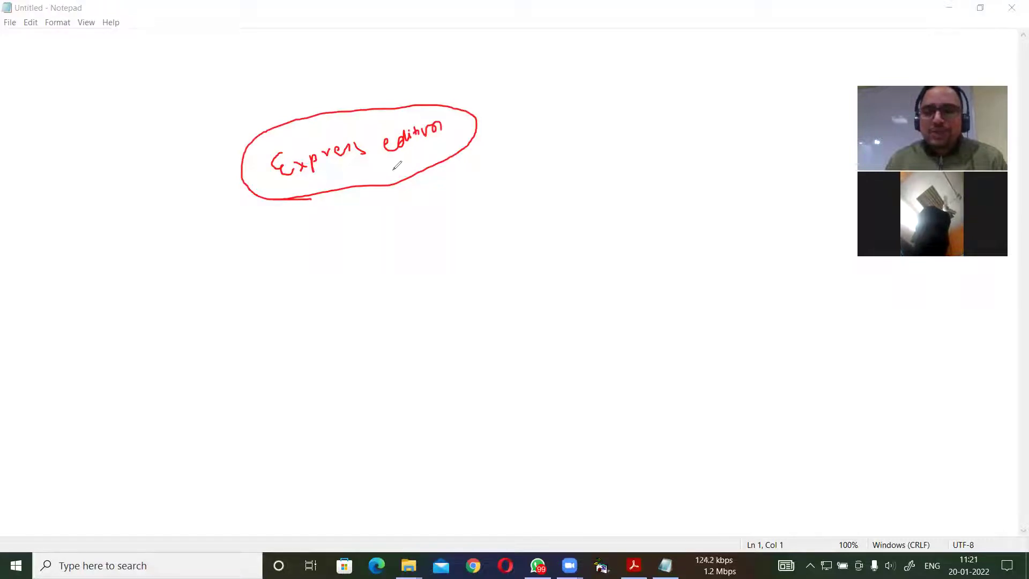
{"action": "mouse_move", "coordinate": [386, 226]}
{"action": "left_mouse_down"}
{"action": "mouse_move", "coordinate": [377, 245]}
{"action": "mouse_move", "coordinate": [395, 231]}
{"action": "mouse_move", "coordinate": [387, 225]}
{"action": "left_mouse_up"}
{"action": "left_click_drag", "start_coordinate": [413, 232], "coordinate": [448, 234]}
{"action": "mouse_move", "coordinate": [451, 231]}
{"action": "left_mouse_down"}
{"action": "mouse_move", "coordinate": [527, 206]}
{"action": "mouse_move", "coordinate": [533, 194]}
{"action": "mouse_move", "coordinate": [537, 239]}
{"action": "left_mouse_up"}
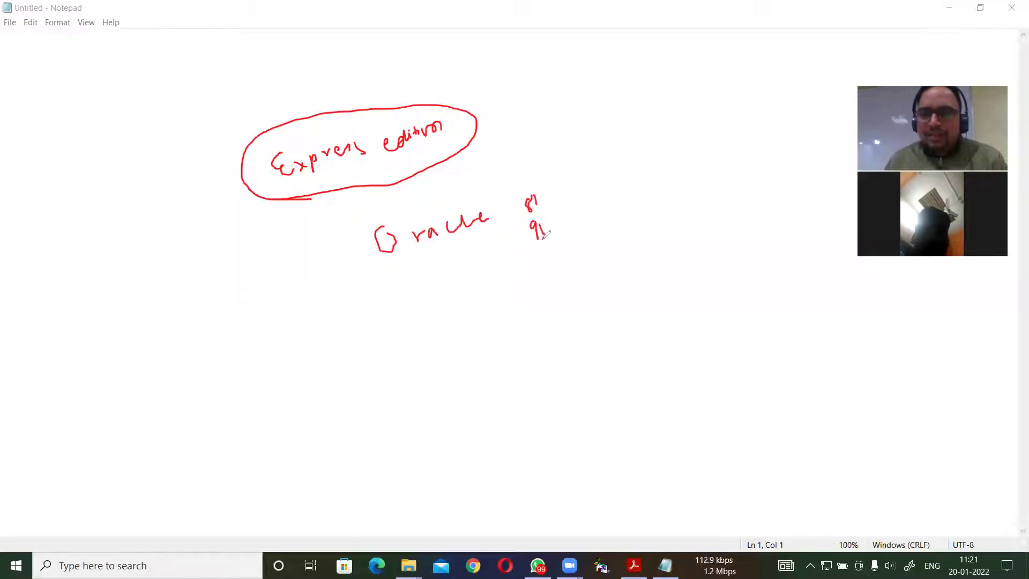
{"action": "left_click_drag", "start_coordinate": [414, 314], "coordinate": [485, 273]}
{"action": "mouse_move", "coordinate": [546, 264]}
{"action": "left_mouse_down"}
{"action": "mouse_move", "coordinate": [551, 273]}
{"action": "mouse_move", "coordinate": [567, 260]}
{"action": "mouse_move", "coordinate": [582, 274]}
{"action": "mouse_move", "coordinate": [579, 255]}
{"action": "left_mouse_up"}
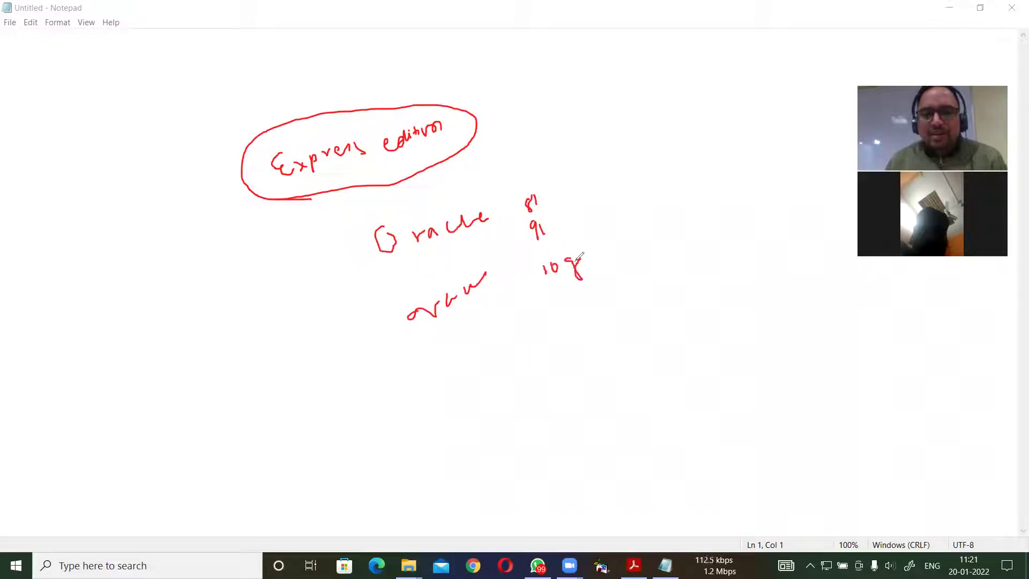
{"action": "mouse_move", "coordinate": [556, 297]}
{"action": "left_mouse_down"}
{"action": "mouse_move", "coordinate": [559, 307]}
{"action": "mouse_move", "coordinate": [594, 294]}
{"action": "left_mouse_up"}
{"action": "left_click_drag", "start_coordinate": [575, 327], "coordinate": [580, 344]}
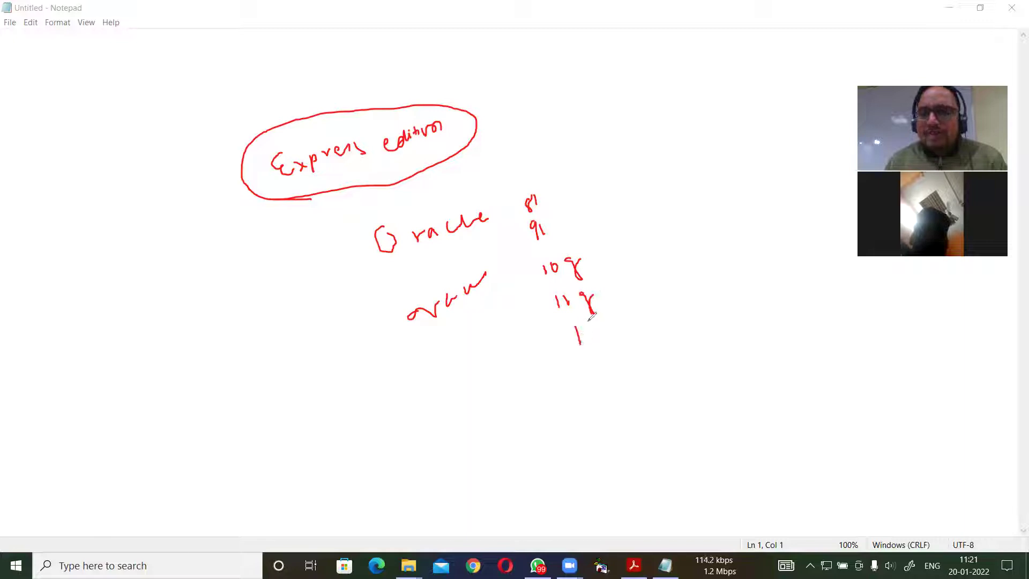
{"action": "mouse_move", "coordinate": [551, 182]}
{"action": "left_mouse_down"}
{"action": "mouse_move", "coordinate": [501, 196]}
{"action": "mouse_move", "coordinate": [517, 241]}
{"action": "mouse_move", "coordinate": [563, 239]}
{"action": "mouse_move", "coordinate": [577, 180]}
{"action": "mouse_move", "coordinate": [608, 199]}
{"action": "mouse_move", "coordinate": [576, 209]}
{"action": "mouse_move", "coordinate": [531, 275]}
{"action": "mouse_move", "coordinate": [557, 345]}
{"action": "mouse_move", "coordinate": [628, 337]}
{"action": "mouse_move", "coordinate": [611, 259]}
{"action": "mouse_move", "coordinate": [586, 240]}
{"action": "left_mouse_up"}
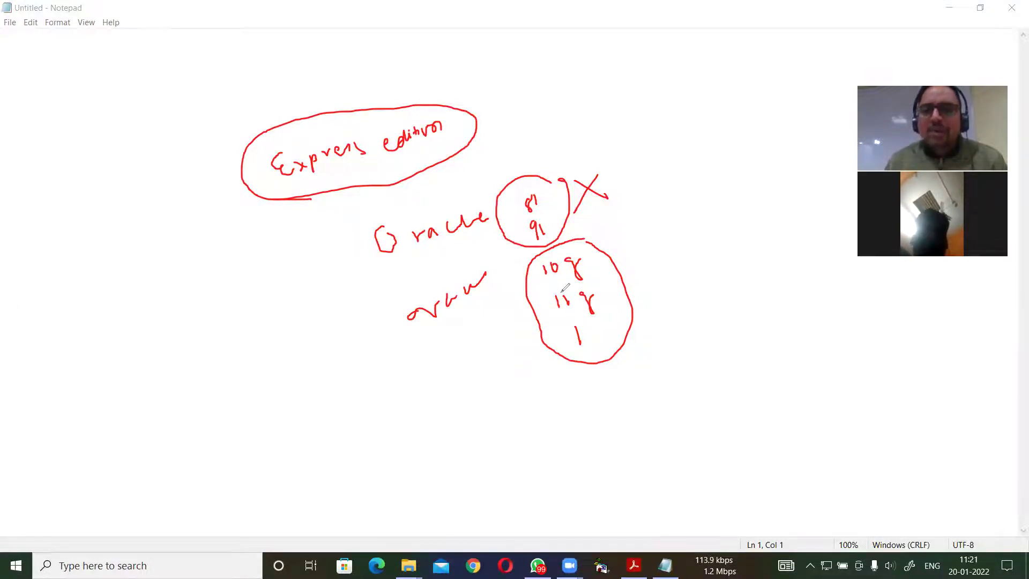
{"action": "mouse_move", "coordinate": [561, 288]}
{"action": "left_mouse_down"}
{"action": "mouse_move", "coordinate": [590, 275]}
{"action": "mouse_move", "coordinate": [599, 250]}
{"action": "mouse_move", "coordinate": [558, 242]}
{"action": "mouse_move", "coordinate": [530, 258]}
{"action": "left_mouse_up"}
{"action": "mouse_move", "coordinate": [584, 277]}
{"action": "left_mouse_down"}
{"action": "mouse_move", "coordinate": [531, 294]}
{"action": "mouse_move", "coordinate": [588, 326]}
{"action": "mouse_move", "coordinate": [612, 284]}
{"action": "mouse_move", "coordinate": [582, 277]}
{"action": "left_mouse_up"}
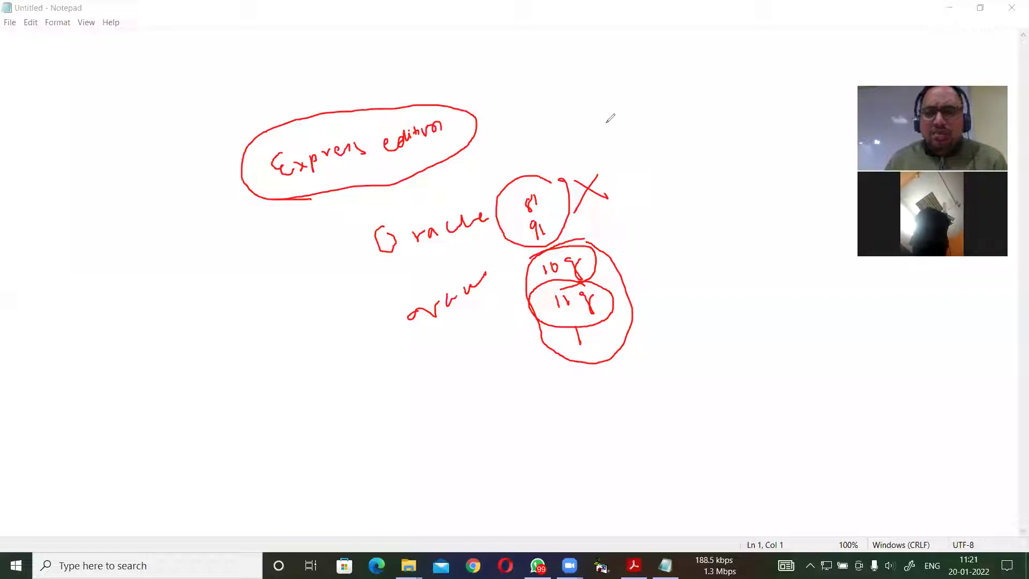
{"action": "key", "text": "e"}
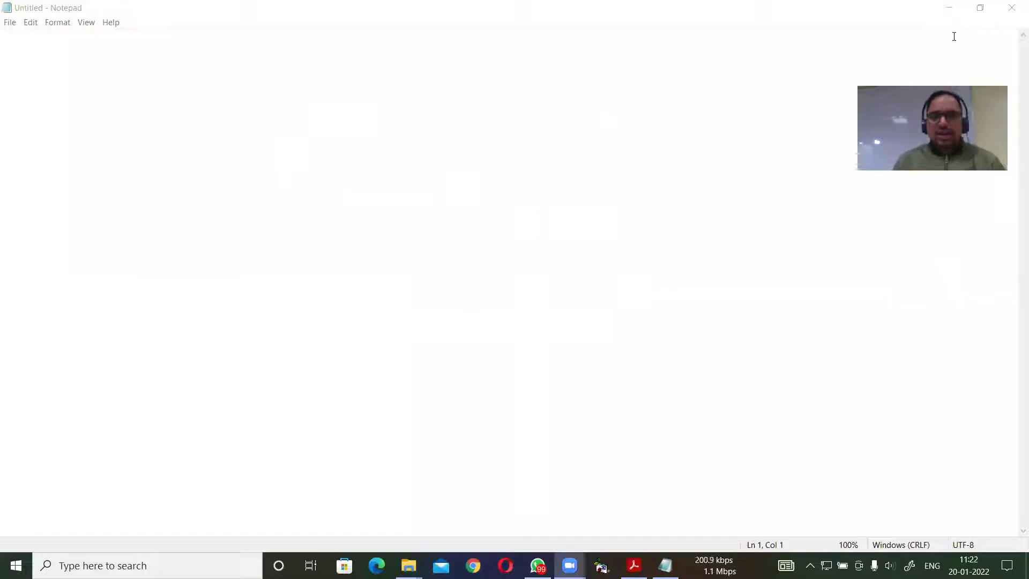
Close Notepad and launch Chrome from the taskbar under a saved profile.
{"action": "left_click", "coordinate": [1012, 7]}
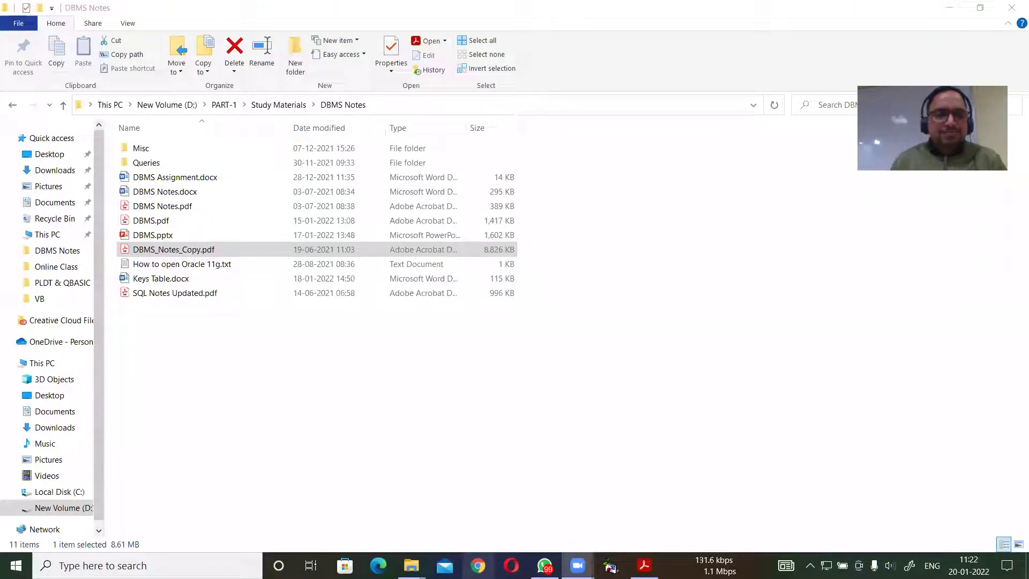
{"action": "left_click", "coordinate": [477, 565]}
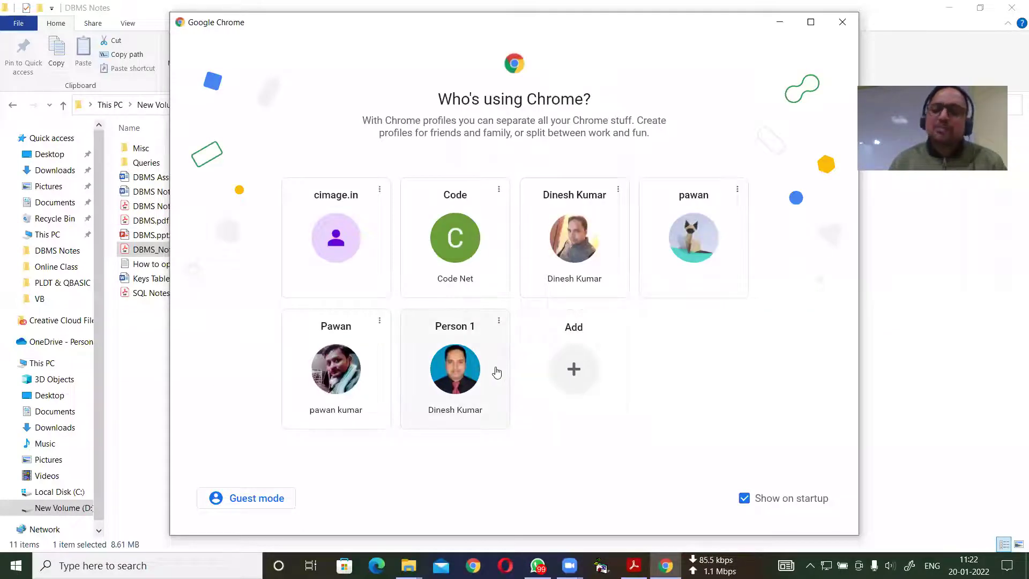
{"action": "left_click", "coordinate": [458, 370]}
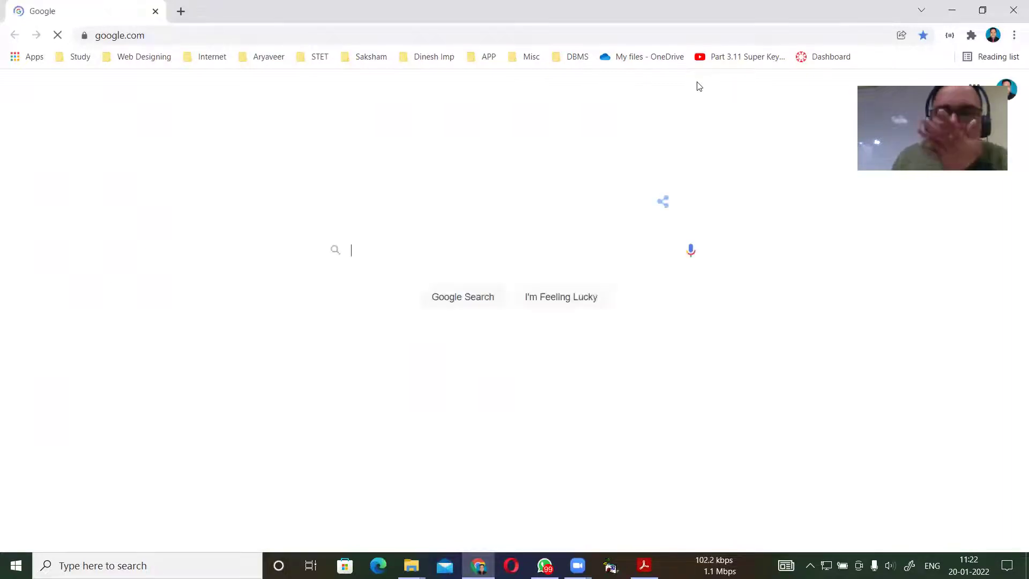
Search Google for 'oracle 10g express edition free download' via the 'oracle 10' suggestion.
{"action": "left_click", "coordinate": [374, 247]}
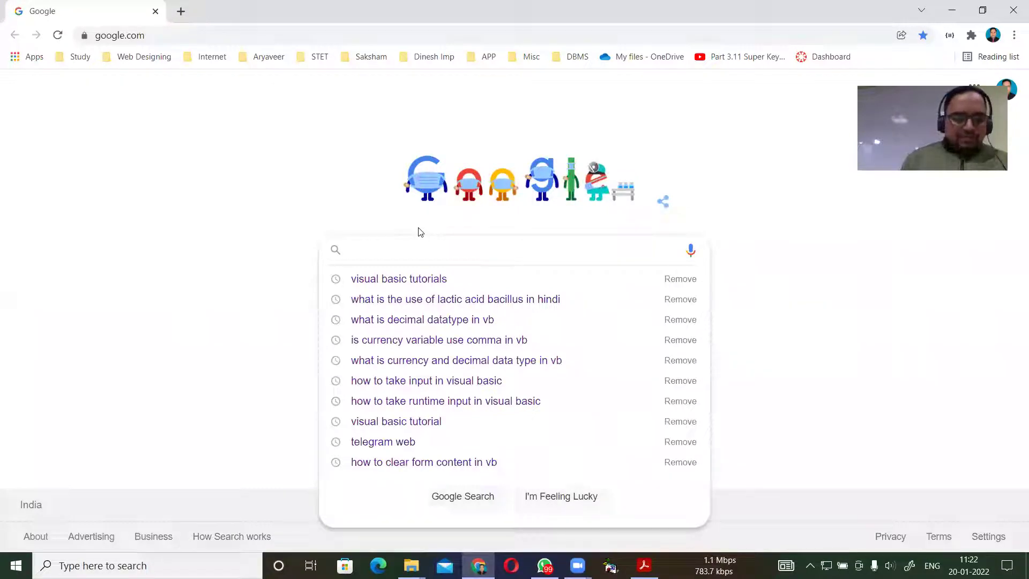
{"action": "type", "text": "dow"}
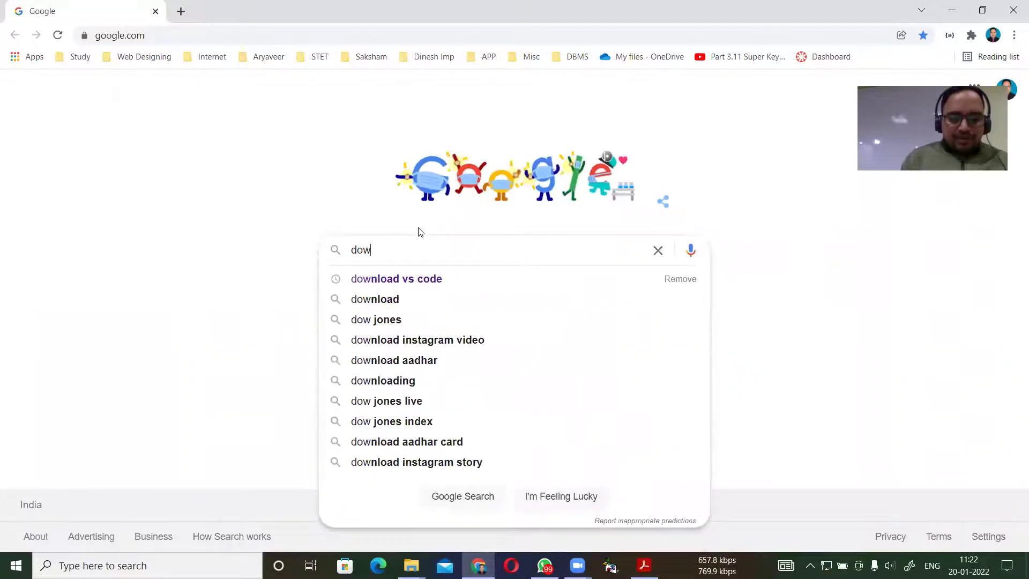
{"action": "key", "text": "BackSpace"}
{"action": "key", "text": "BackSpace"}
{"action": "key", "text": "BackSpace"}
{"action": "type", "text": "oracle"}
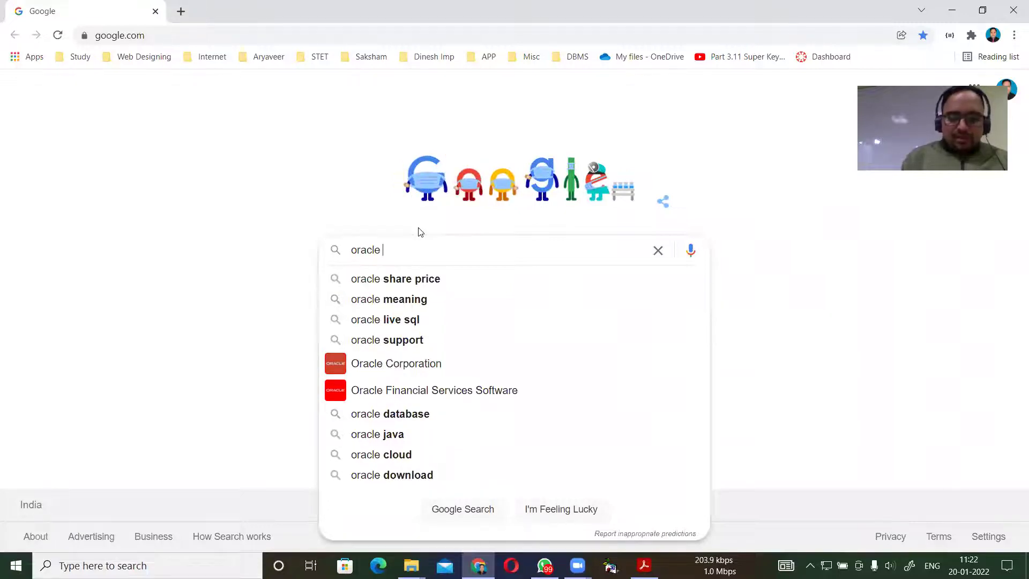
{"action": "type", "text": " 10"}
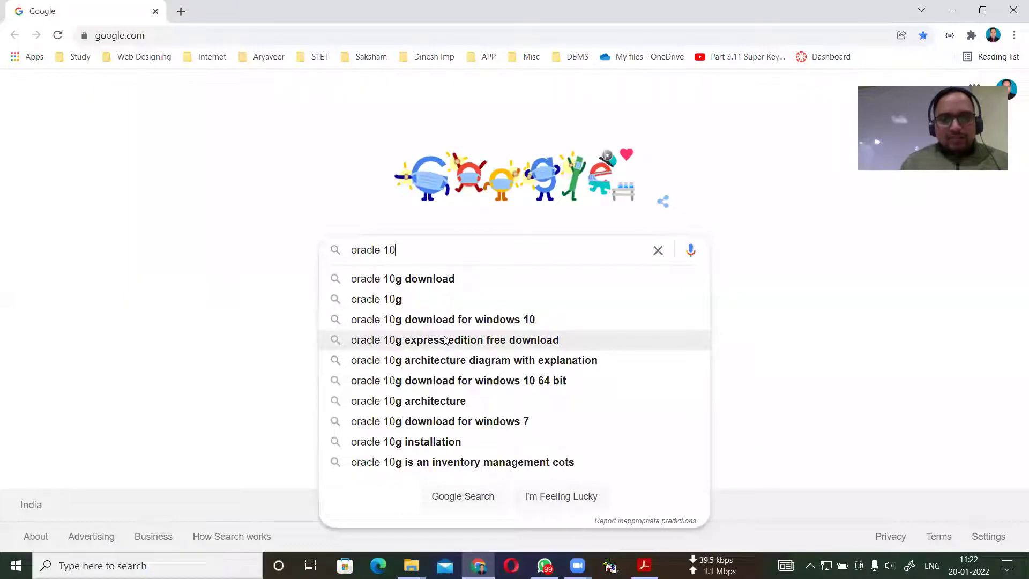
{"action": "key", "text": "BackSpace"}
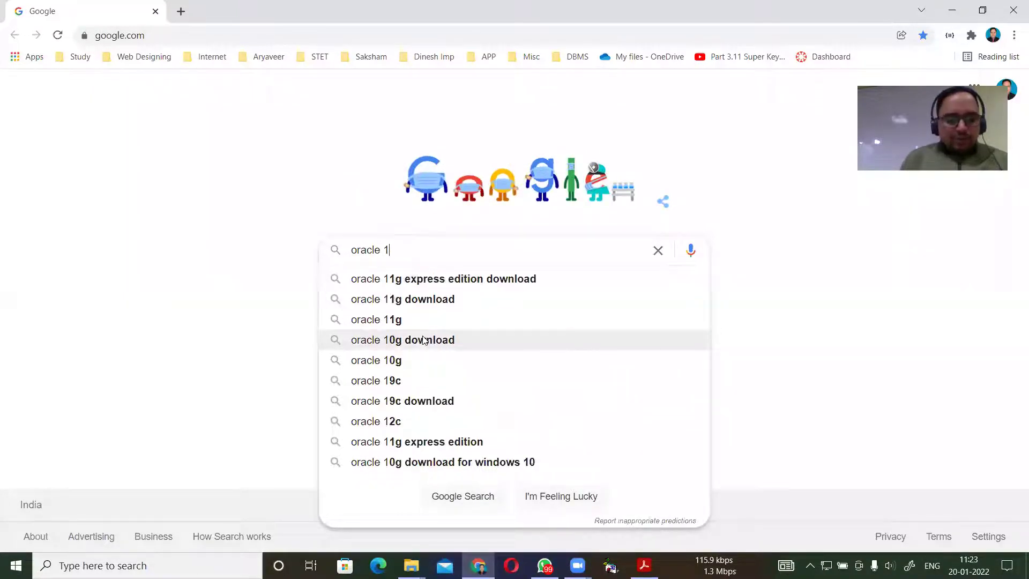
{"action": "type", "text": "1"}
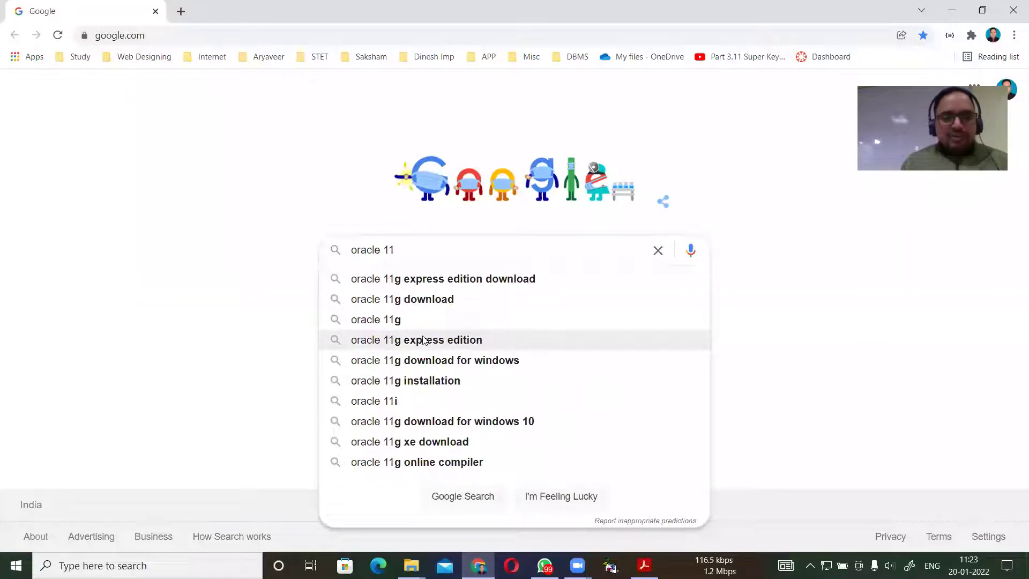
{"action": "key", "text": "BackSpace"}
{"action": "type", "text": "0"}
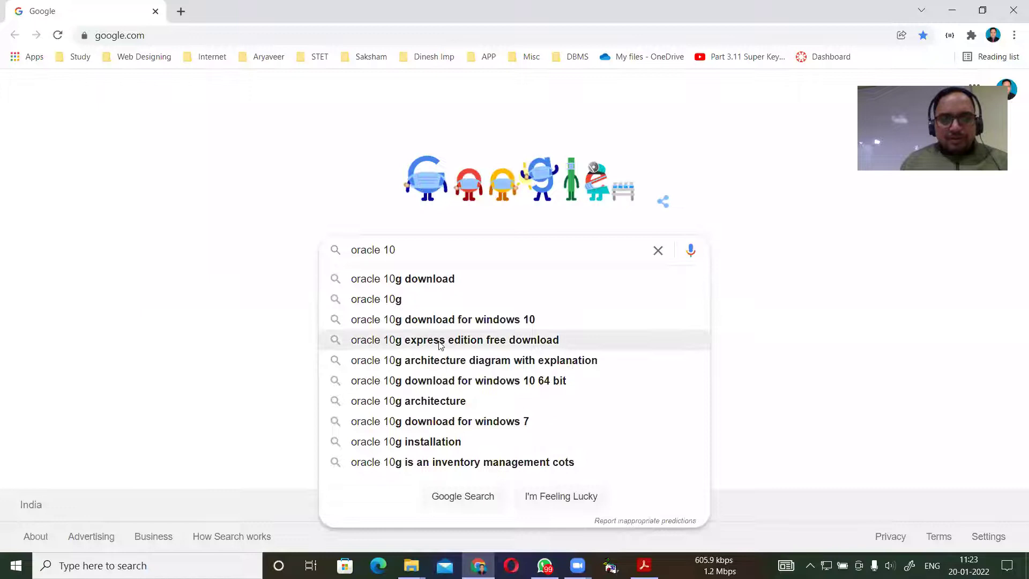
{"action": "left_click", "coordinate": [439, 340]}
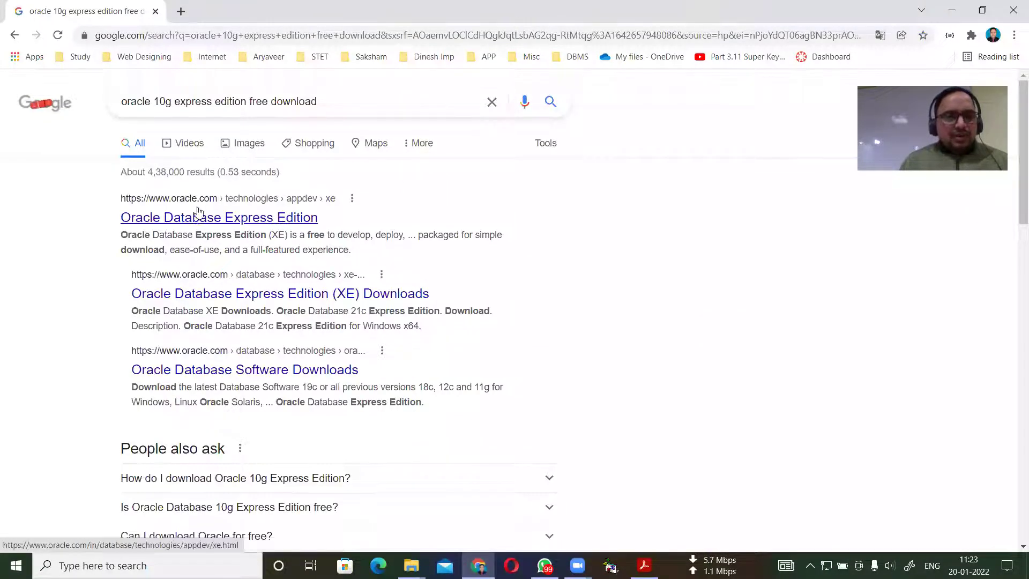
Open the Oracle Database Express Edition result in a new tab, browse it, and return to Google.
{"action": "middle_click", "coordinate": [257, 218]}
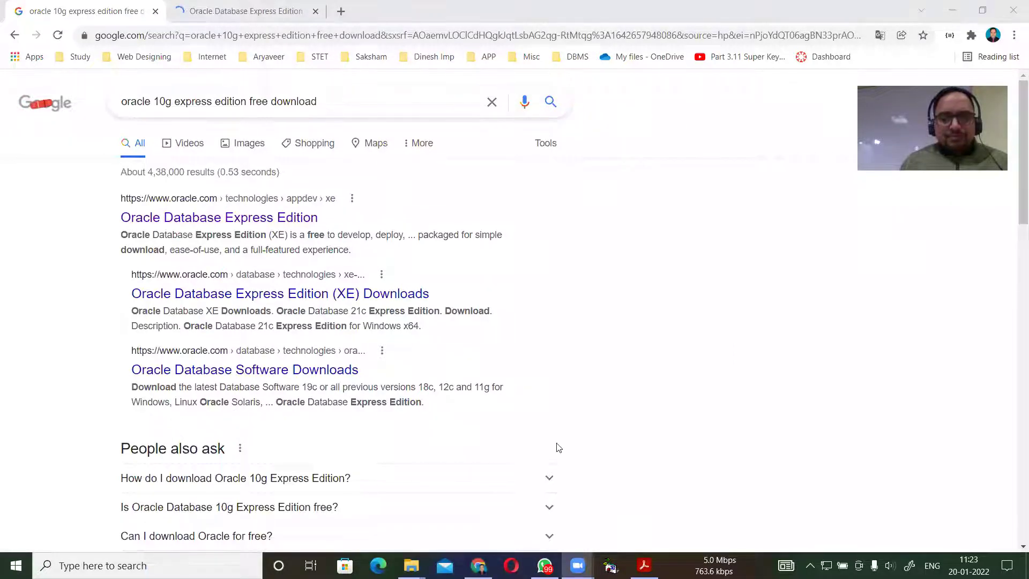
{"action": "left_click", "coordinate": [256, 12]}
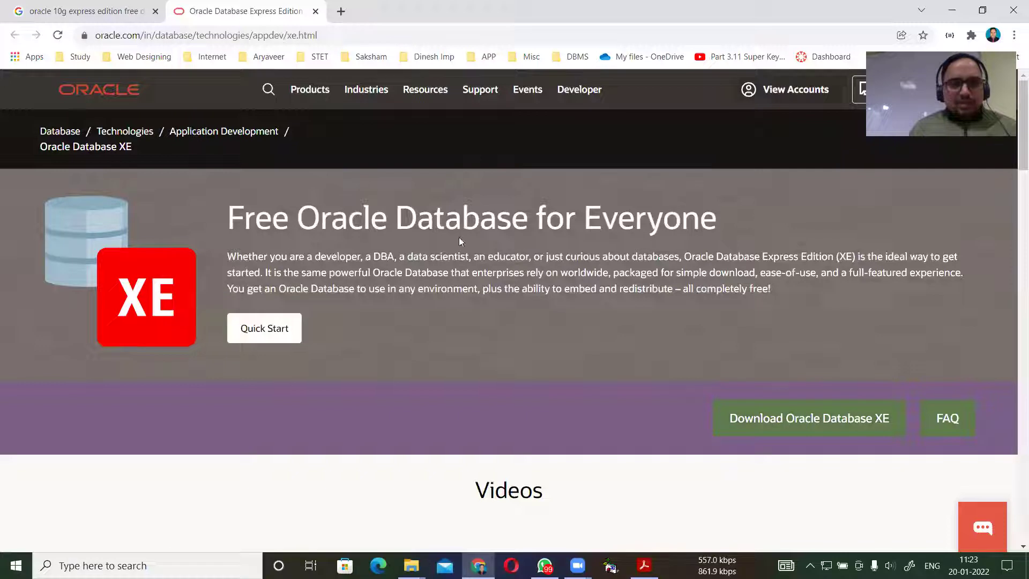
{"action": "scroll", "coordinate": [748, 310], "scroll_direction": "down", "scroll_amount": 1}
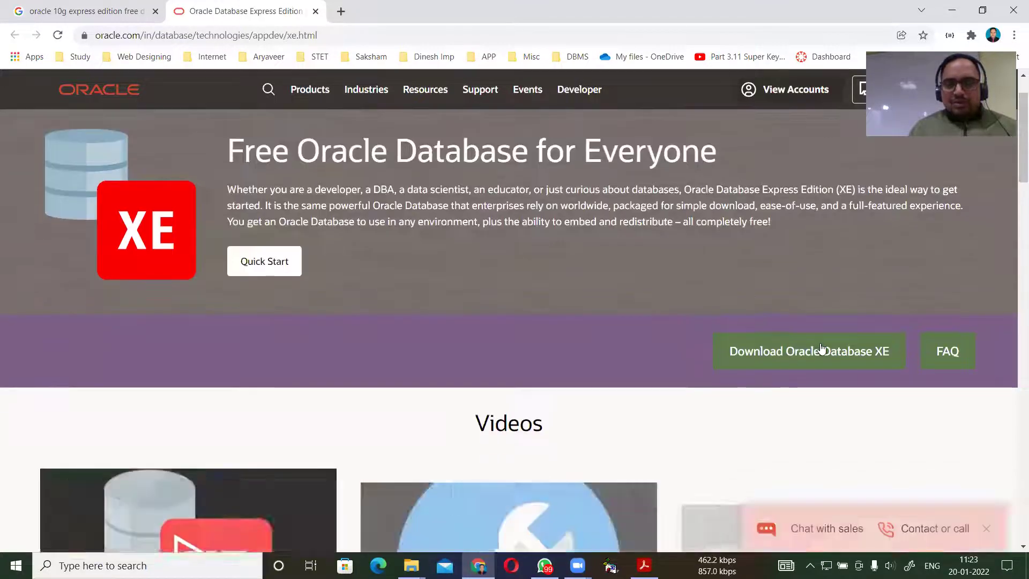
{"action": "scroll", "coordinate": [712, 328], "scroll_direction": "up", "scroll_amount": 1}
{"action": "scroll", "coordinate": [706, 325], "scroll_direction": "up", "scroll_amount": 1}
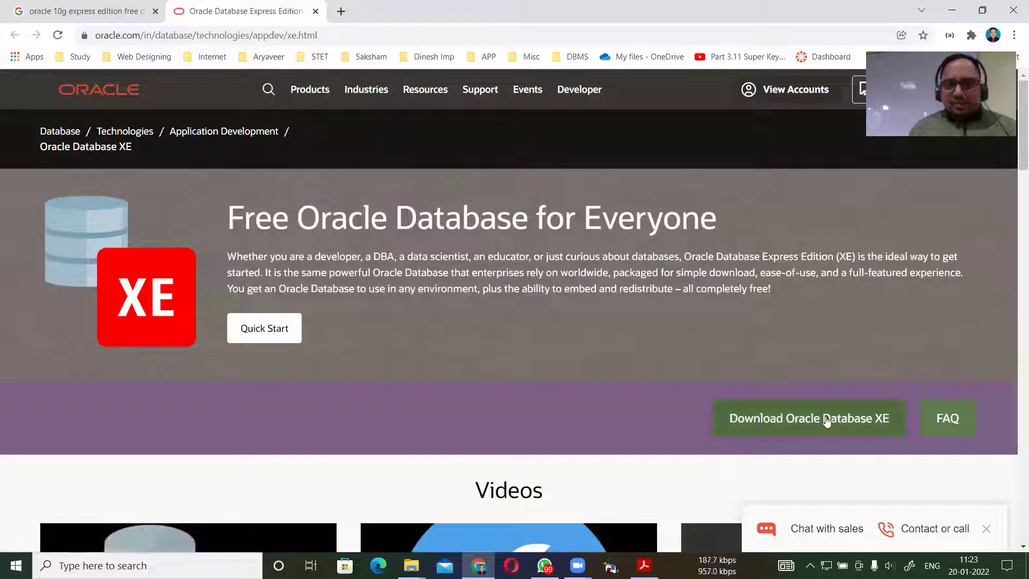
{"action": "scroll", "coordinate": [813, 408], "scroll_direction": "down", "scroll_amount": 2}
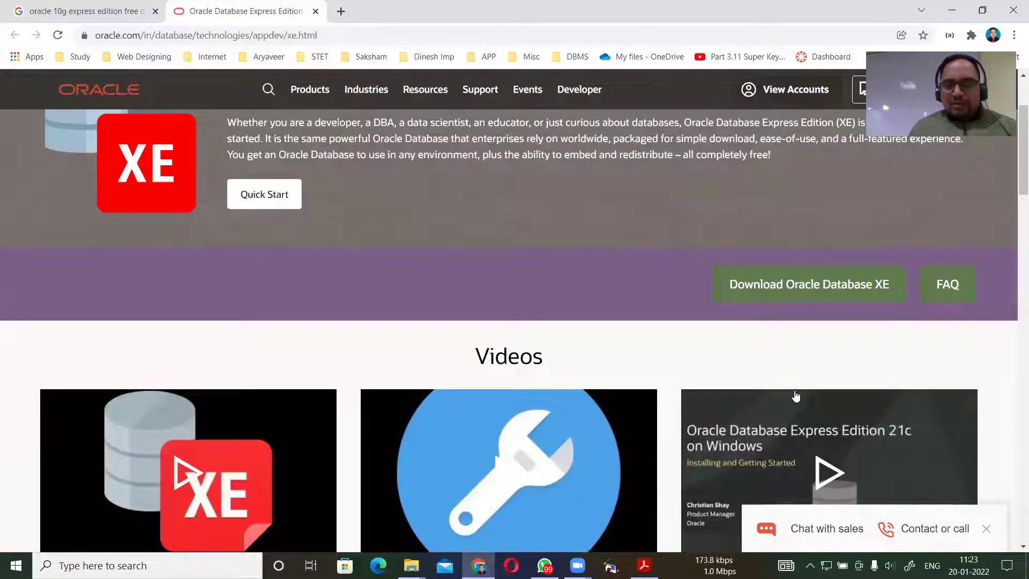
{"action": "scroll", "coordinate": [795, 396], "scroll_direction": "up", "scroll_amount": 2}
{"action": "left_click", "coordinate": [64, 7]}
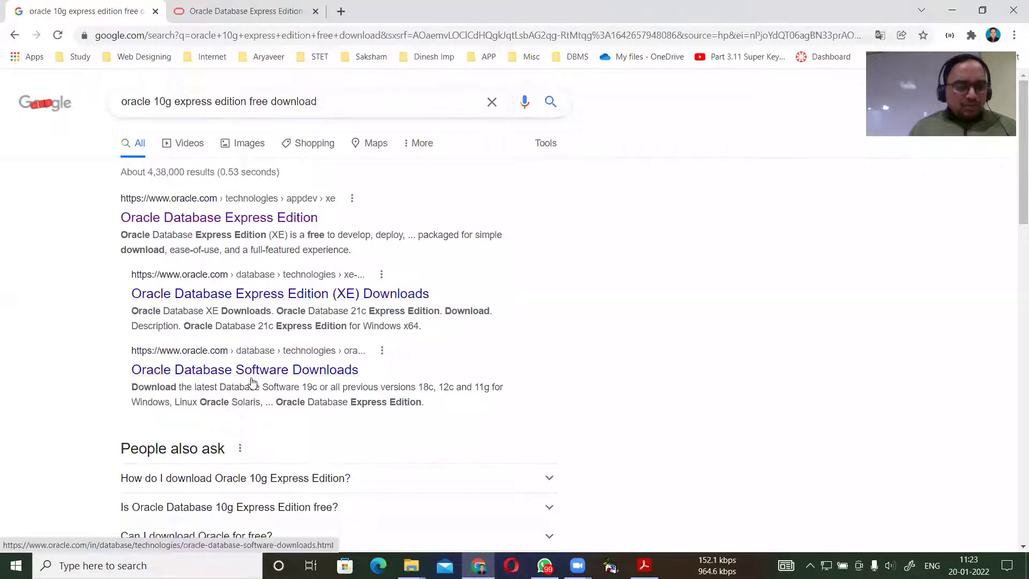
Expand 'How do I download Oracle 10g Express Edition?' and briefly view the Cambridge download guide.
{"action": "scroll", "coordinate": [231, 383], "scroll_direction": "down", "scroll_amount": 1}
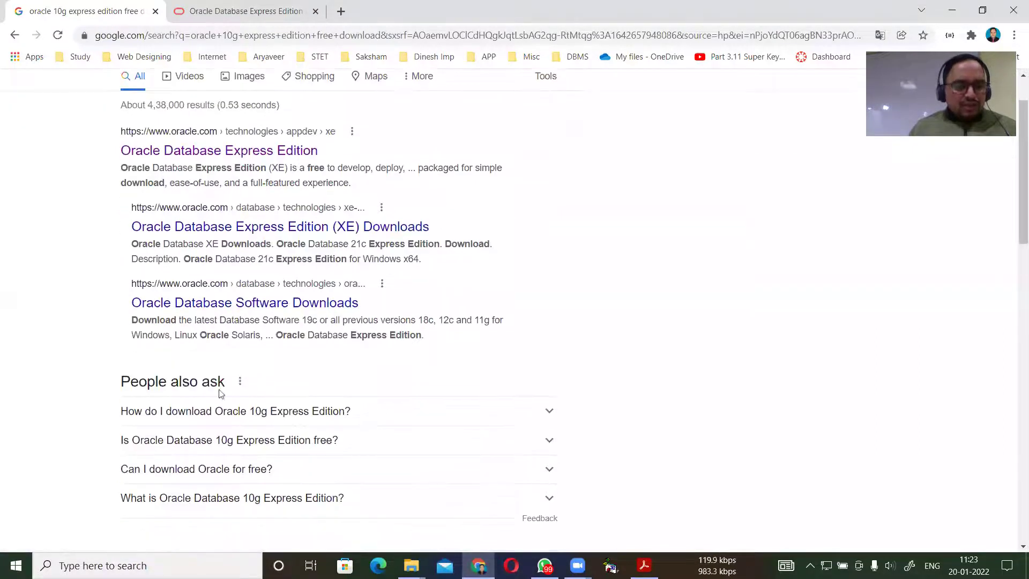
{"action": "left_click", "coordinate": [549, 412]}
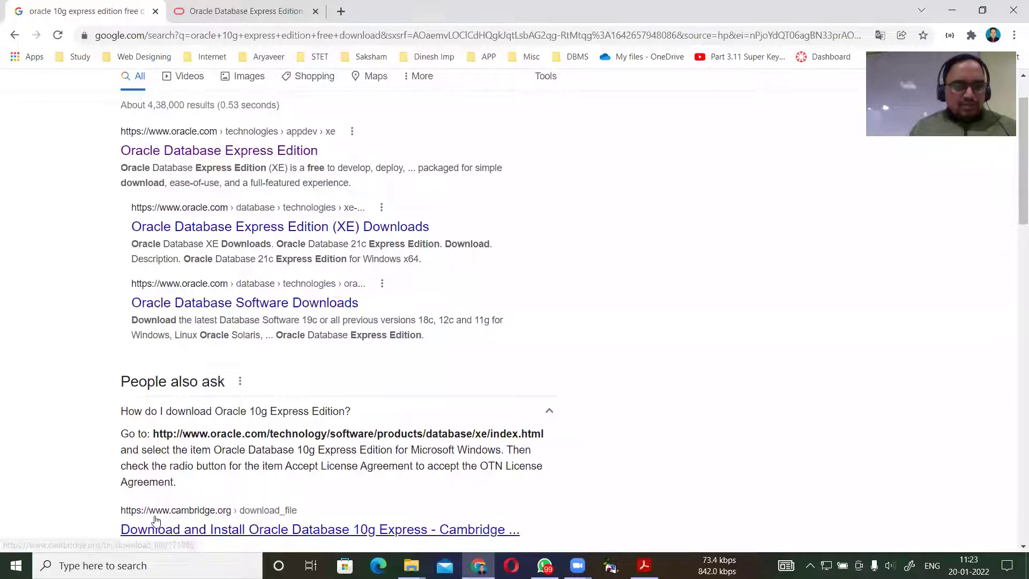
{"action": "middle_click", "coordinate": [154, 530]}
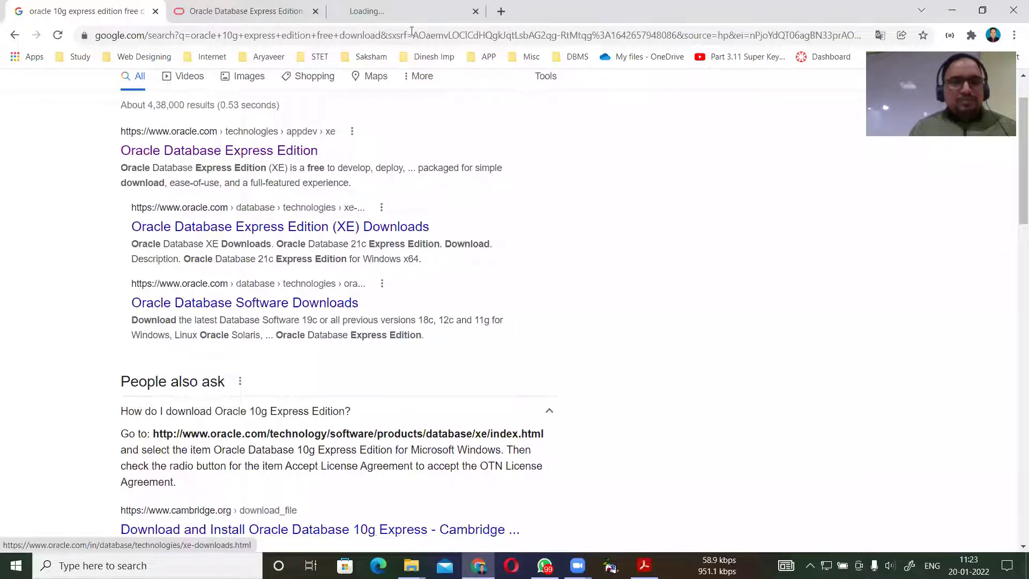
{"action": "left_click", "coordinate": [405, 5]}
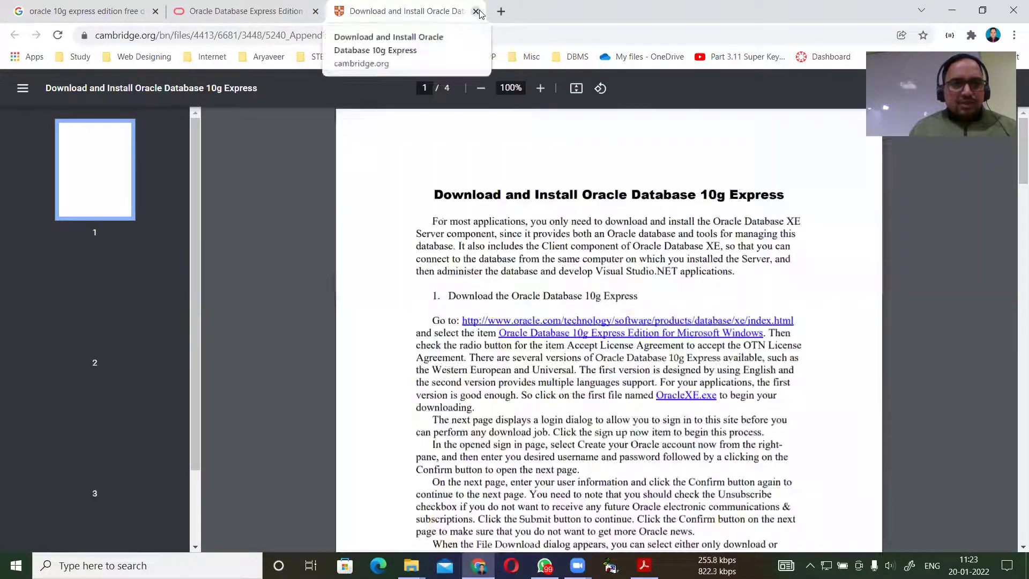
{"action": "left_click", "coordinate": [478, 12]}
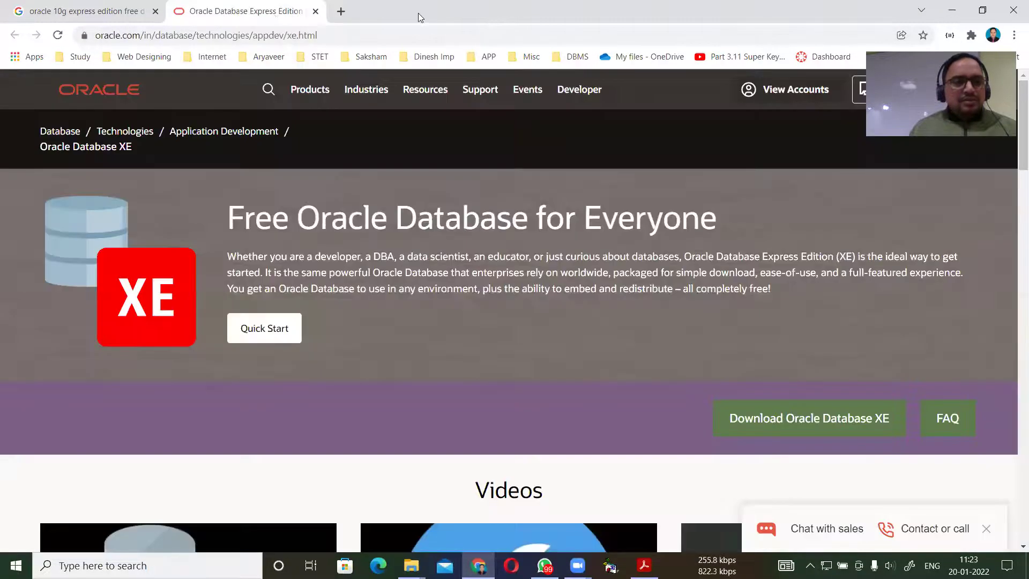
{"action": "left_click", "coordinate": [72, 16]}
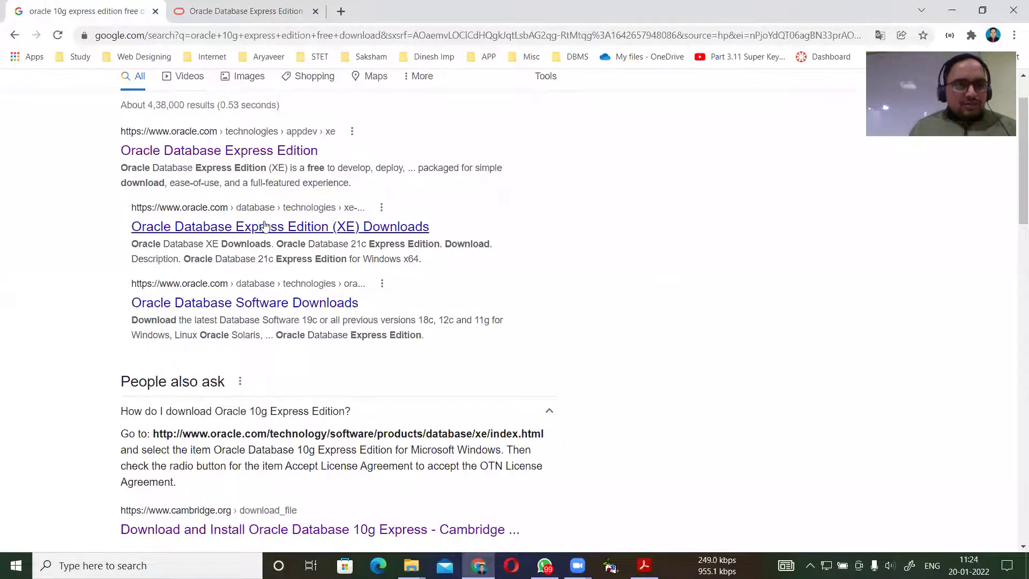
Revisit the Oracle Database Express Edition tab, then go back to the search results.
{"action": "scroll", "coordinate": [236, 160], "scroll_direction": "up", "scroll_amount": 1}
{"action": "left_click", "coordinate": [248, 11]}
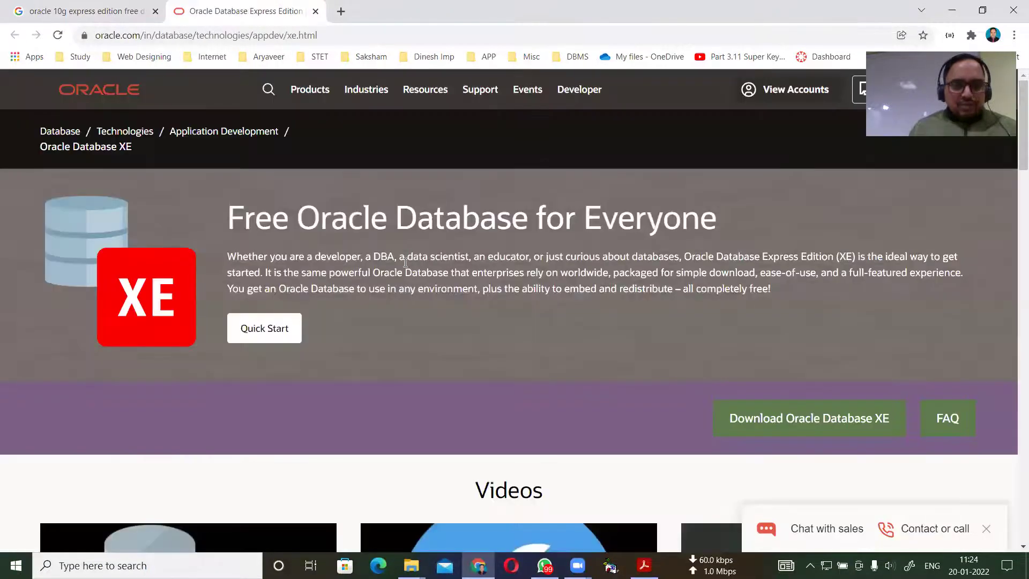
{"action": "scroll", "coordinate": [402, 262], "scroll_direction": "down", "scroll_amount": 5}
{"action": "scroll", "coordinate": [402, 261], "scroll_direction": "down", "scroll_amount": 5}
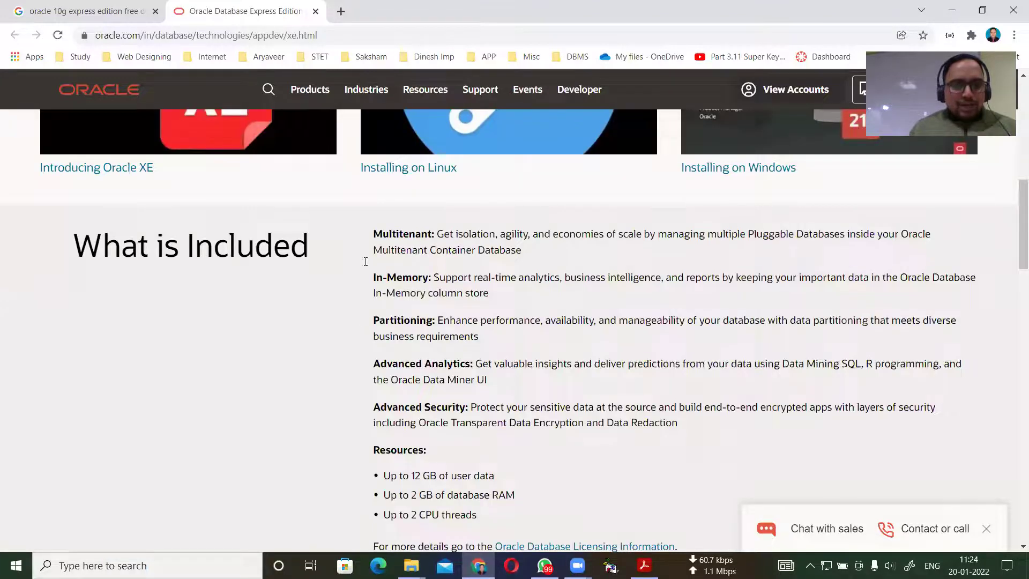
{"action": "scroll", "coordinate": [260, 206], "scroll_direction": "up", "scroll_amount": 6}
{"action": "left_click", "coordinate": [86, 10]}
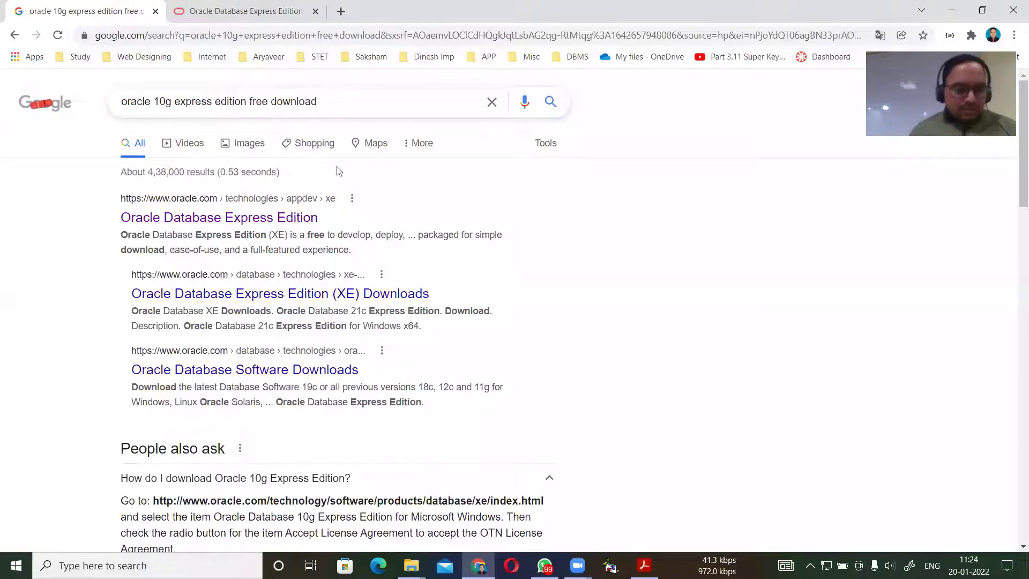
Open the Cambridge install guide and You Windows World download results in new tabs.
{"action": "scroll", "coordinate": [305, 268], "scroll_direction": "down", "scroll_amount": 2}
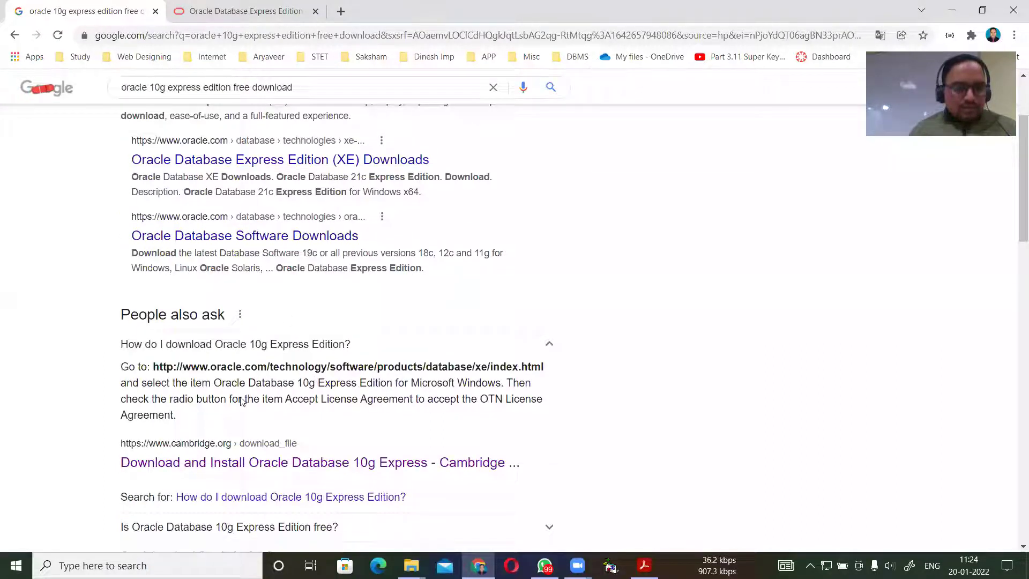
{"action": "scroll", "coordinate": [240, 401], "scroll_direction": "down", "scroll_amount": 2}
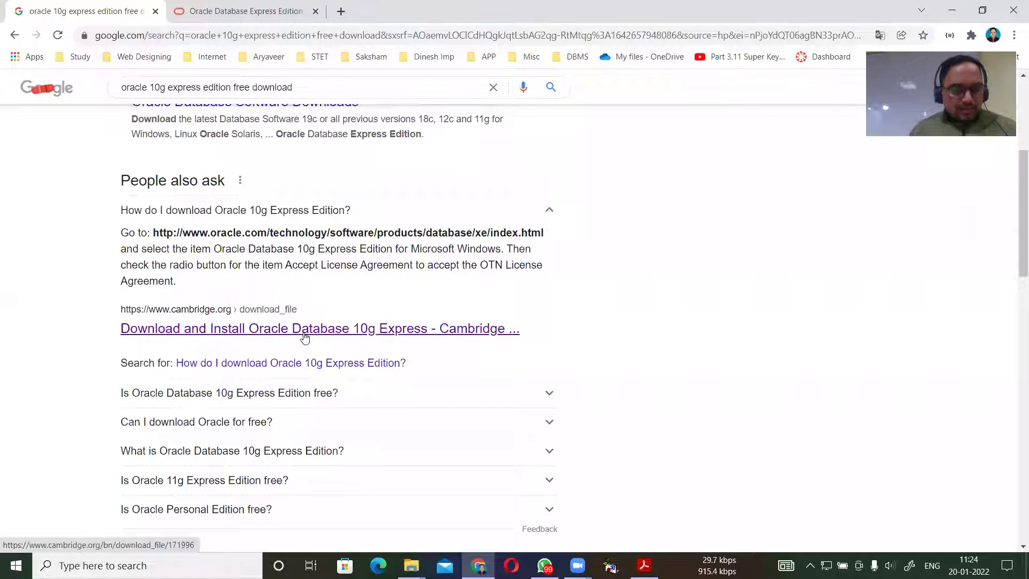
{"action": "middle_click", "coordinate": [252, 333]}
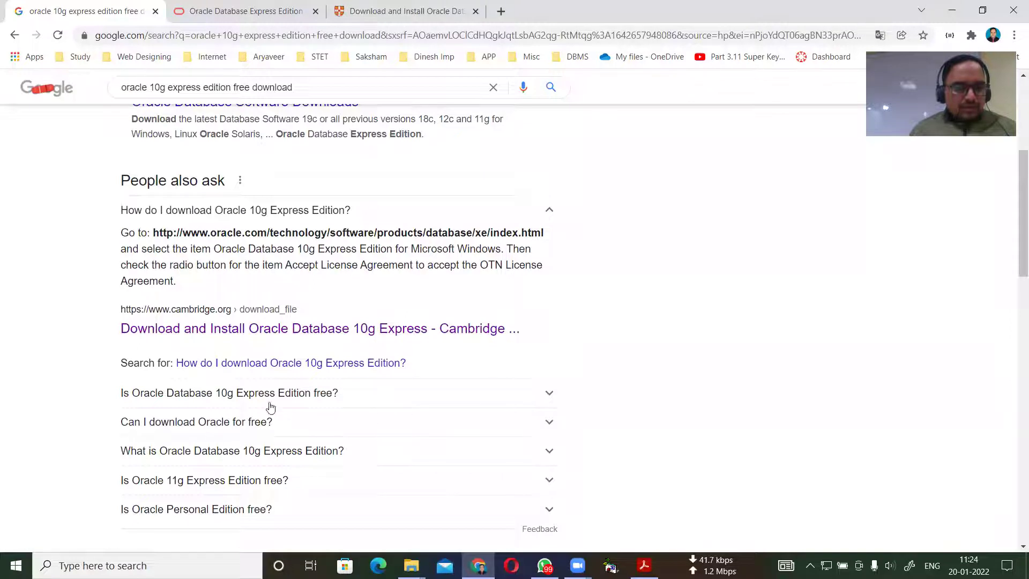
{"action": "scroll", "coordinate": [271, 407], "scroll_direction": "down", "scroll_amount": 5}
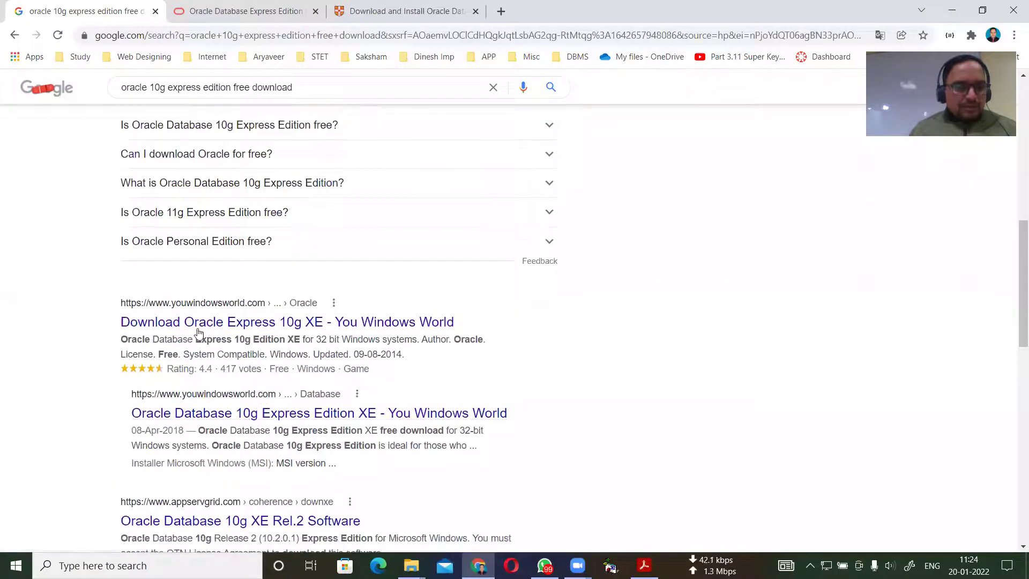
{"action": "middle_click", "coordinate": [247, 324]}
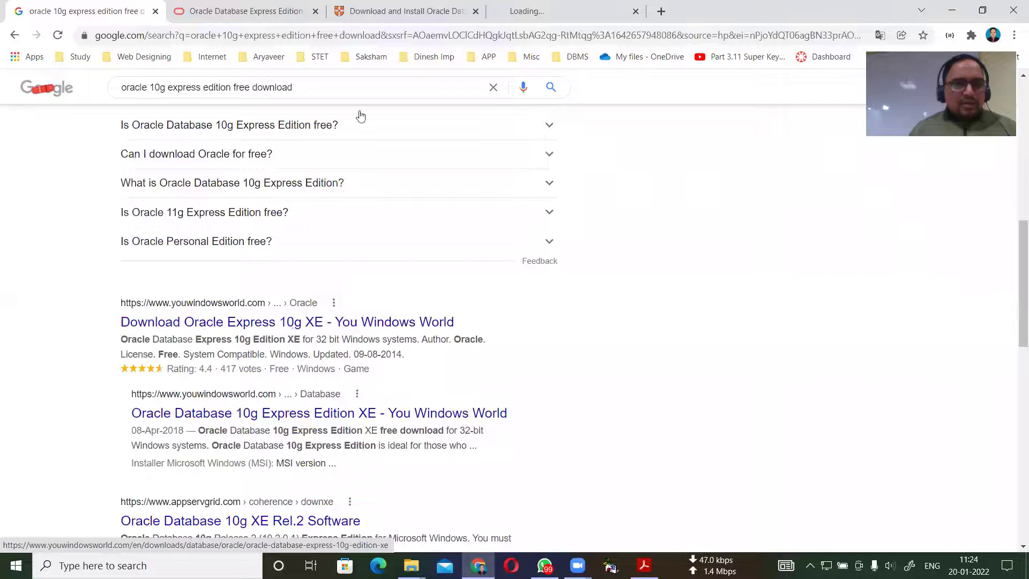
Follow the Cambridge PDF's oracle.com link to the Oracle Database XE Downloads page.
{"action": "left_click", "coordinate": [404, 10]}
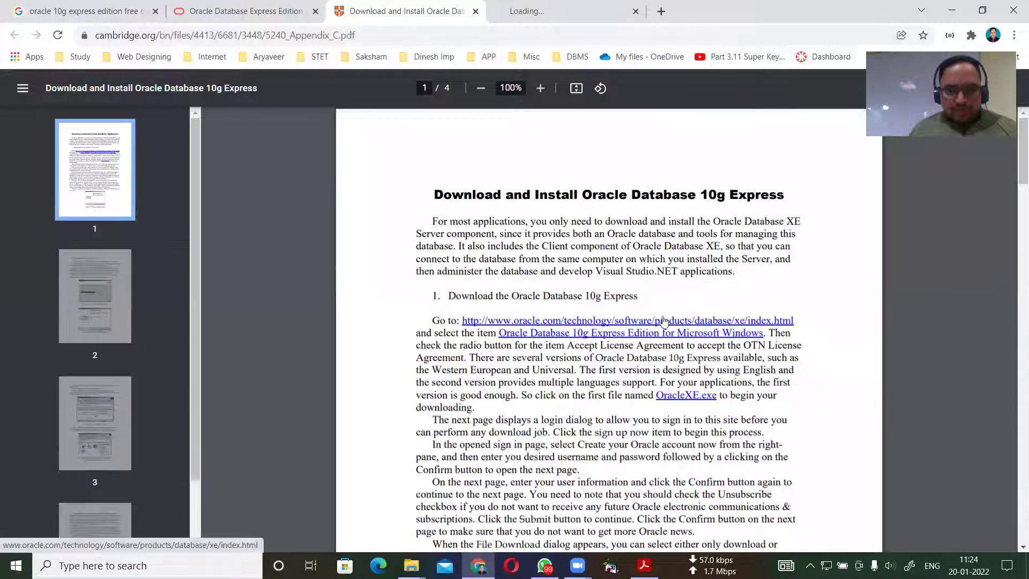
{"action": "middle_click", "coordinate": [633, 321]}
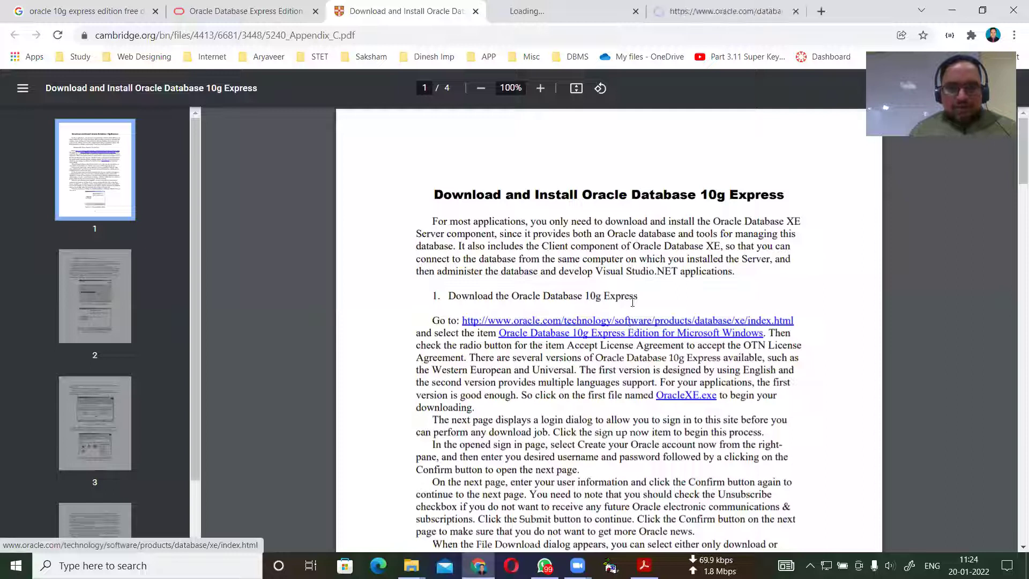
{"action": "left_click", "coordinate": [701, 9]}
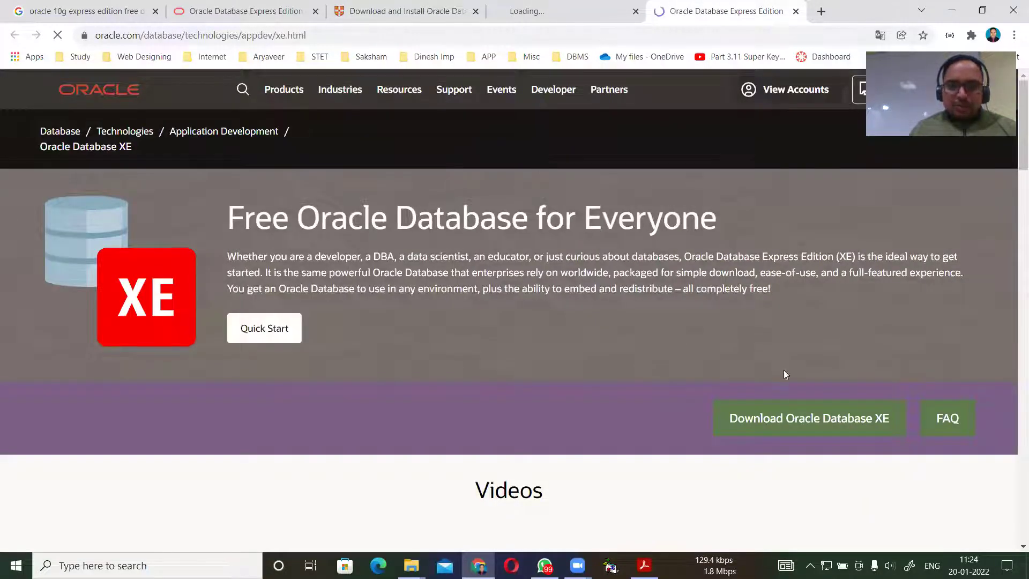
{"action": "scroll", "coordinate": [788, 356], "scroll_direction": "down", "scroll_amount": 6}
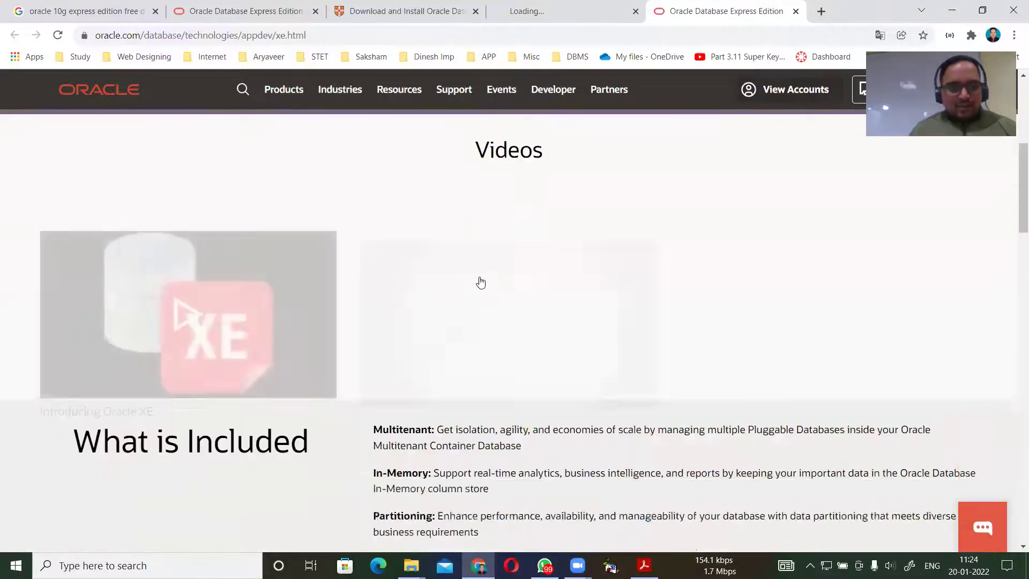
{"action": "scroll", "coordinate": [480, 282], "scroll_direction": "down", "scroll_amount": 10}
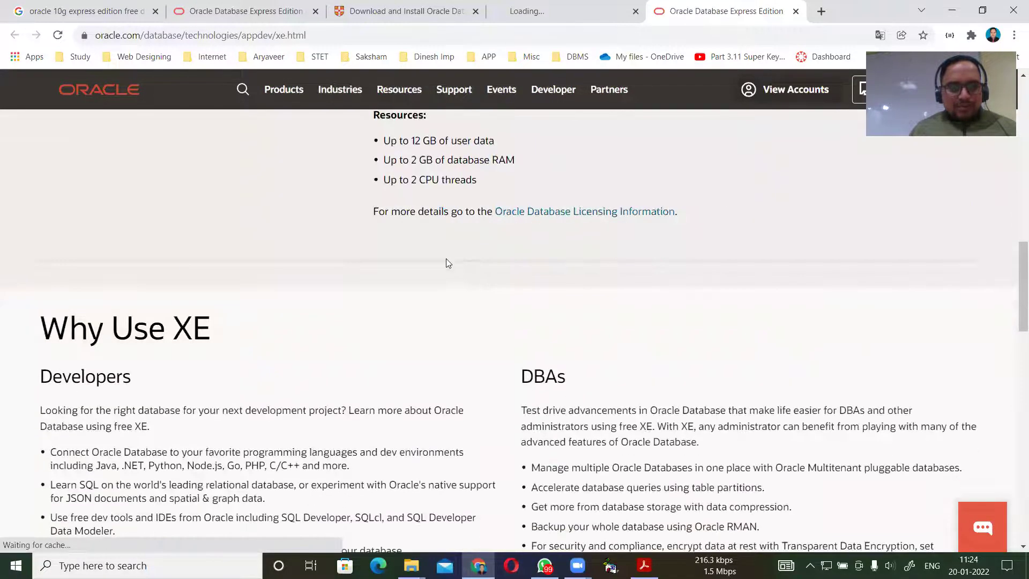
{"action": "scroll", "coordinate": [440, 267], "scroll_direction": "down", "scroll_amount": 12}
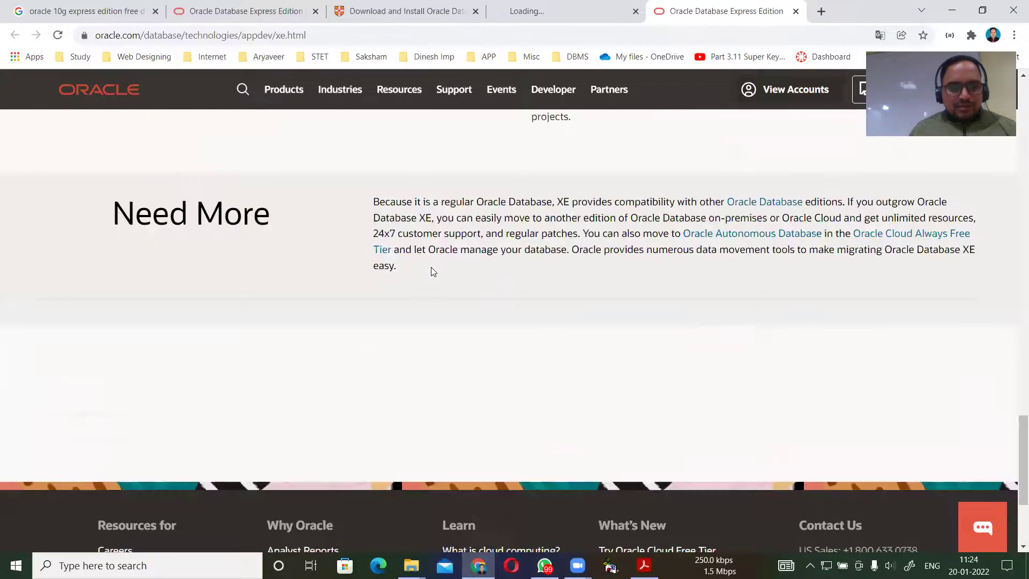
{"action": "scroll", "coordinate": [429, 270], "scroll_direction": "down", "scroll_amount": 3}
{"action": "scroll", "coordinate": [426, 269], "scroll_direction": "up", "scroll_amount": 20}
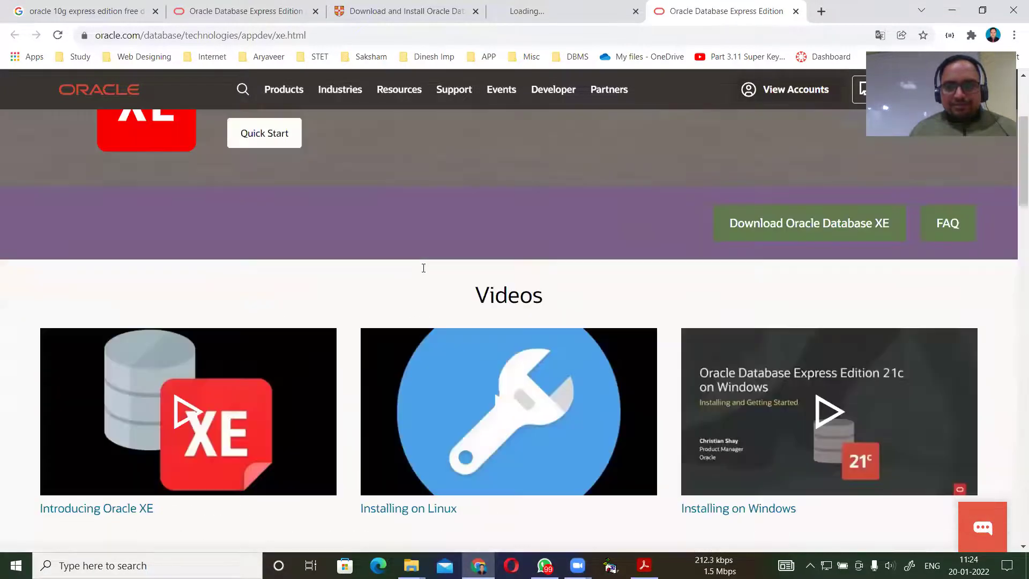
{"action": "scroll", "coordinate": [423, 268], "scroll_direction": "up", "scroll_amount": 1}
{"action": "left_click", "coordinate": [780, 290]}
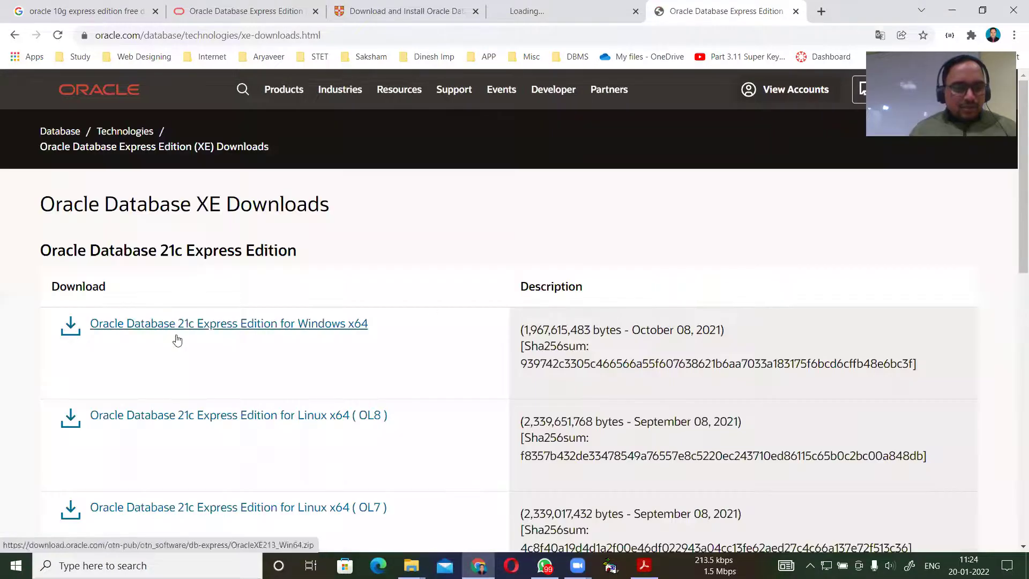
Go from the XE 21c downloads to the Prior Release Archive for 18c XE.
{"action": "scroll", "coordinate": [182, 368], "scroll_direction": "down", "scroll_amount": 2}
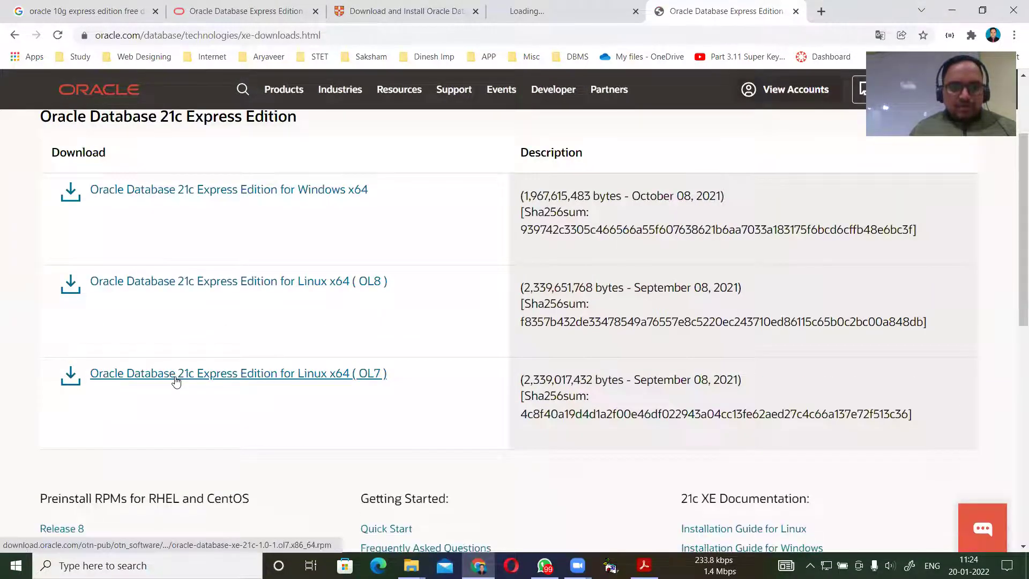
{"action": "scroll", "coordinate": [175, 378], "scroll_direction": "down", "scroll_amount": 2}
{"action": "scroll", "coordinate": [172, 374], "scroll_direction": "up", "scroll_amount": 2}
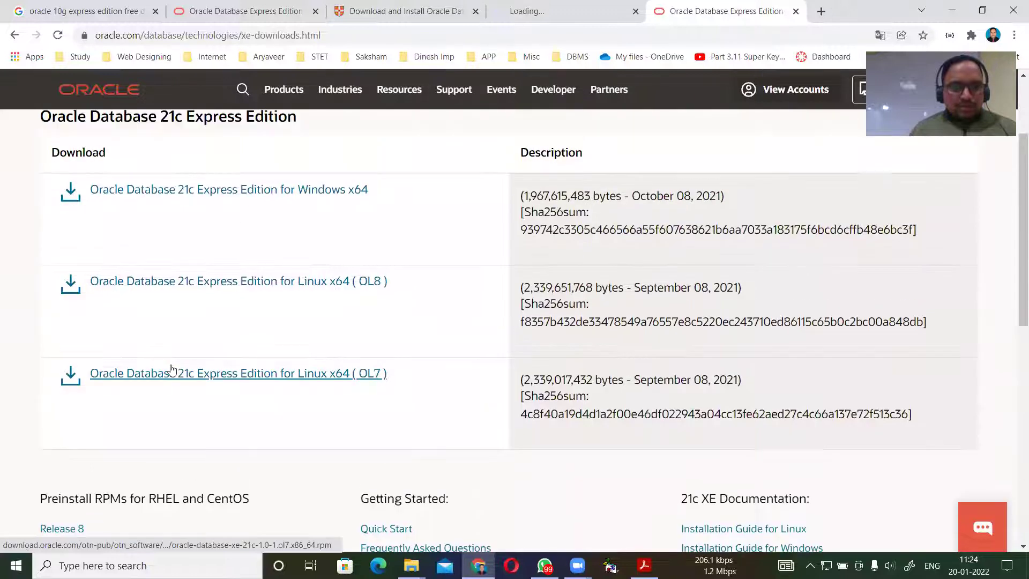
{"action": "scroll", "coordinate": [172, 369], "scroll_direction": "up", "scroll_amount": 2}
{"action": "scroll", "coordinate": [597, 312], "scroll_direction": "down", "scroll_amount": 8}
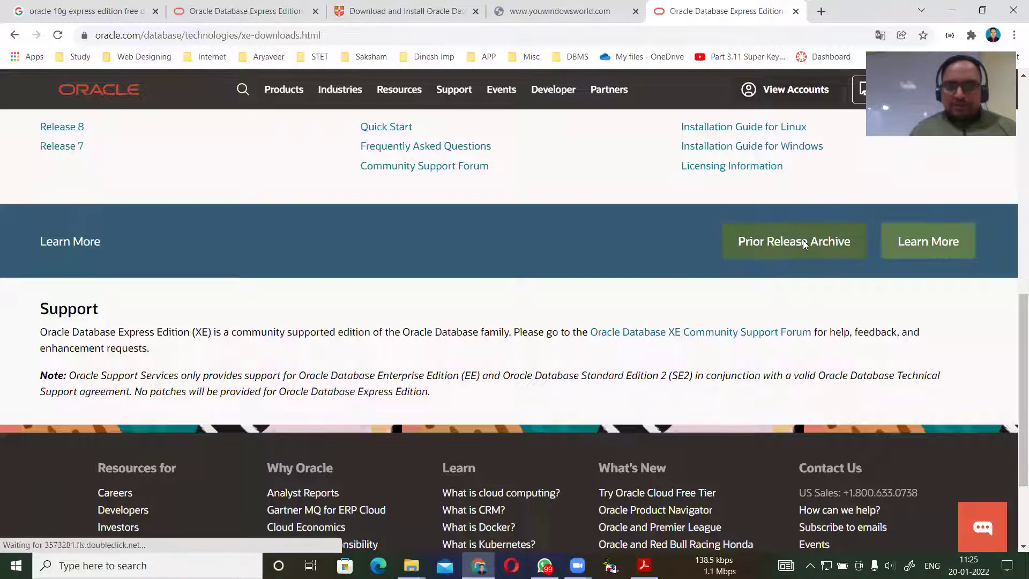
{"action": "left_click", "coordinate": [791, 244]}
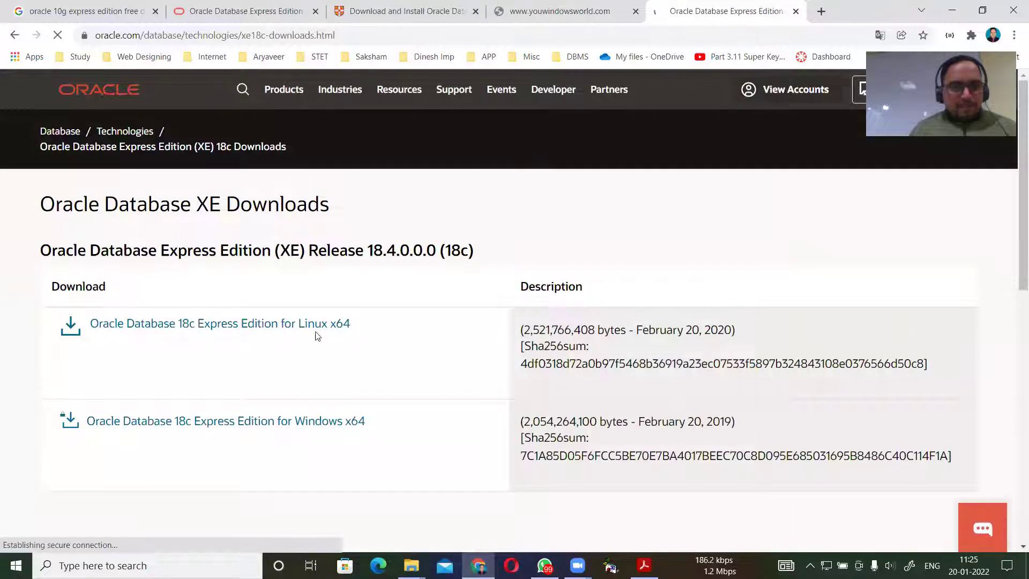
Follow the 18c page's Prior Release Archive link to the main Oracle Database page.
{"action": "scroll", "coordinate": [397, 350], "scroll_direction": "down", "scroll_amount": 3}
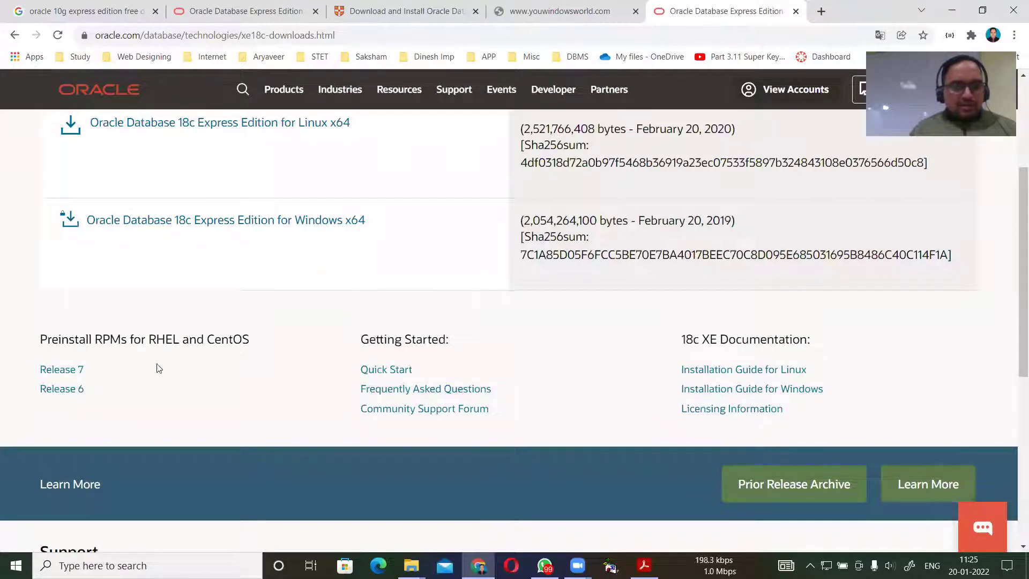
{"action": "scroll", "coordinate": [640, 407], "scroll_direction": "down", "scroll_amount": 2}
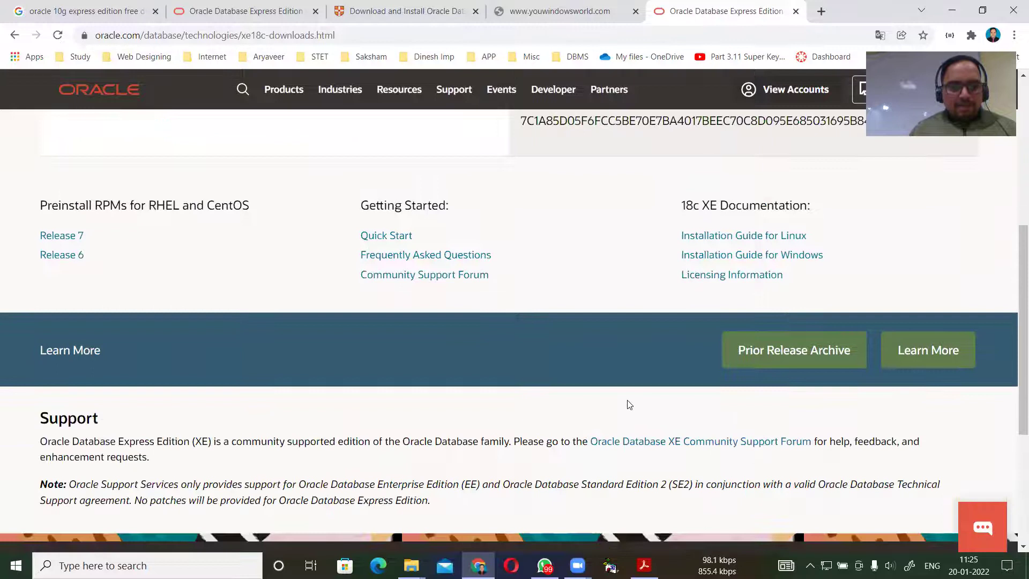
{"action": "scroll", "coordinate": [599, 399], "scroll_direction": "down", "scroll_amount": 2}
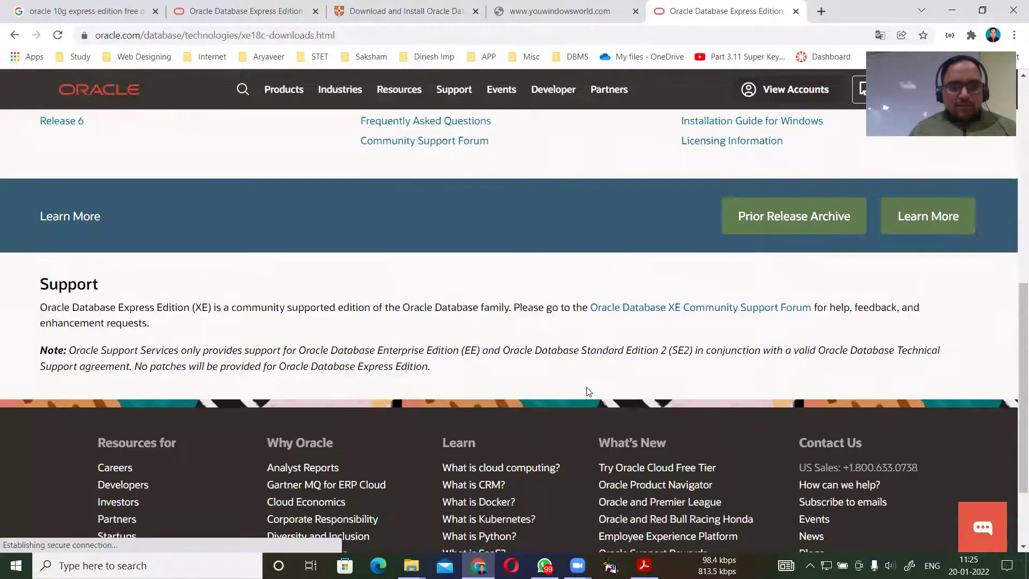
{"action": "left_click", "coordinate": [778, 220]}
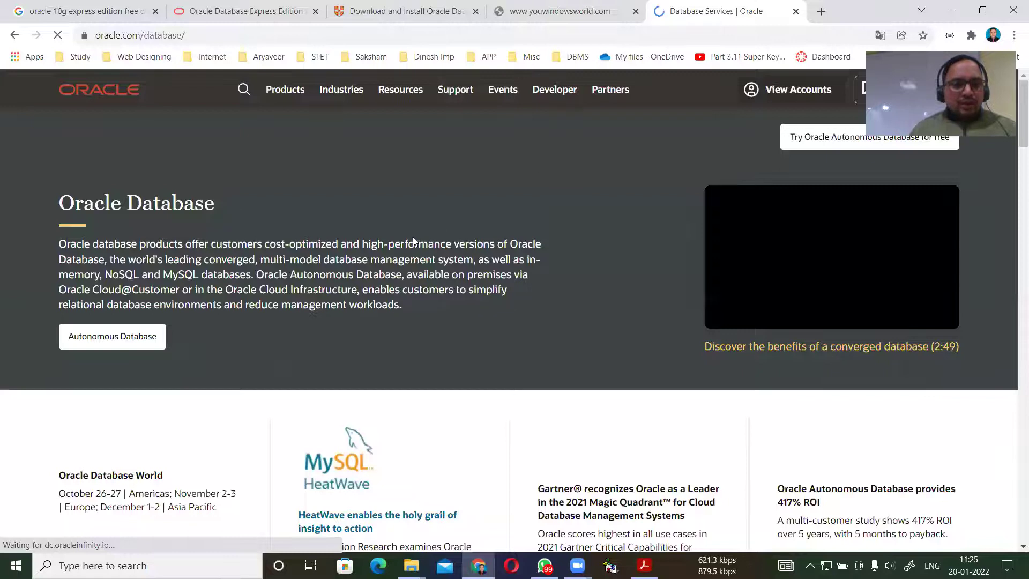
Retry loading the unreachable youwindowsworld download page.
{"action": "scroll", "coordinate": [413, 241], "scroll_direction": "down", "scroll_amount": 5}
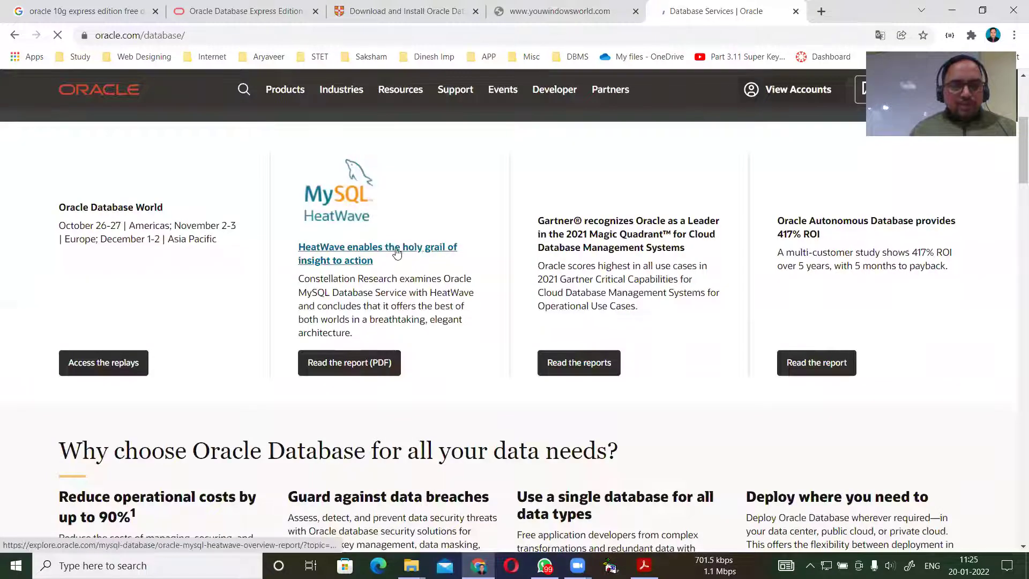
{"action": "scroll", "coordinate": [392, 252], "scroll_direction": "down", "scroll_amount": 2}
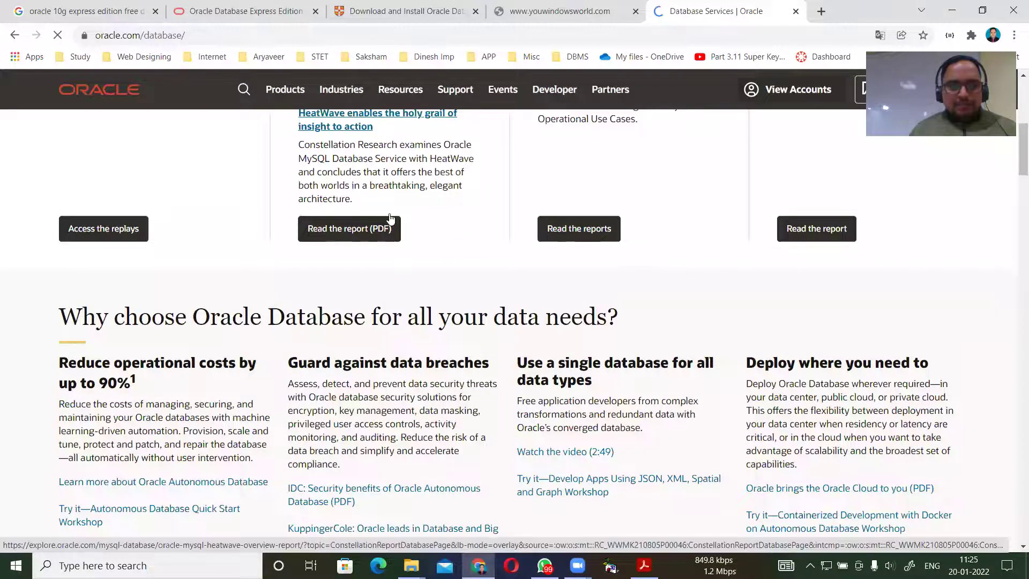
{"action": "scroll", "coordinate": [390, 222], "scroll_direction": "up", "scroll_amount": 3}
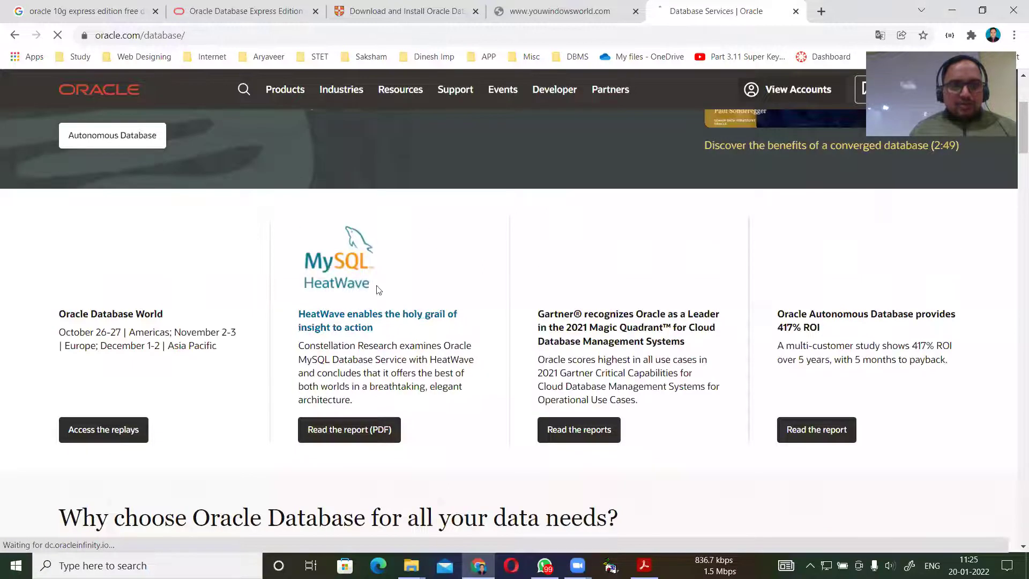
{"action": "left_click", "coordinate": [545, 6]}
{"action": "left_click", "coordinate": [58, 35]}
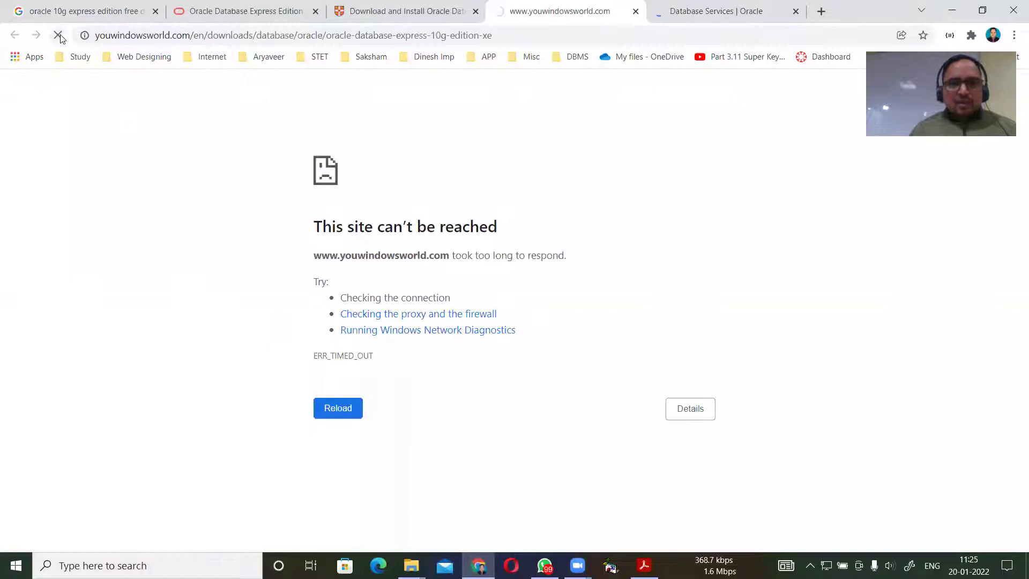
{"action": "left_click", "coordinate": [59, 36]}
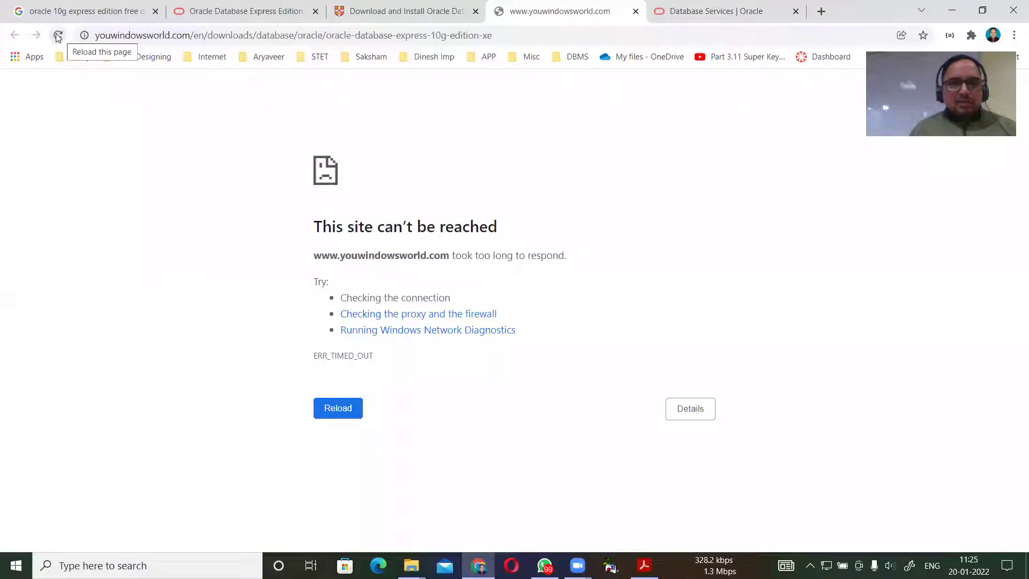
{"action": "left_click", "coordinate": [58, 35]}
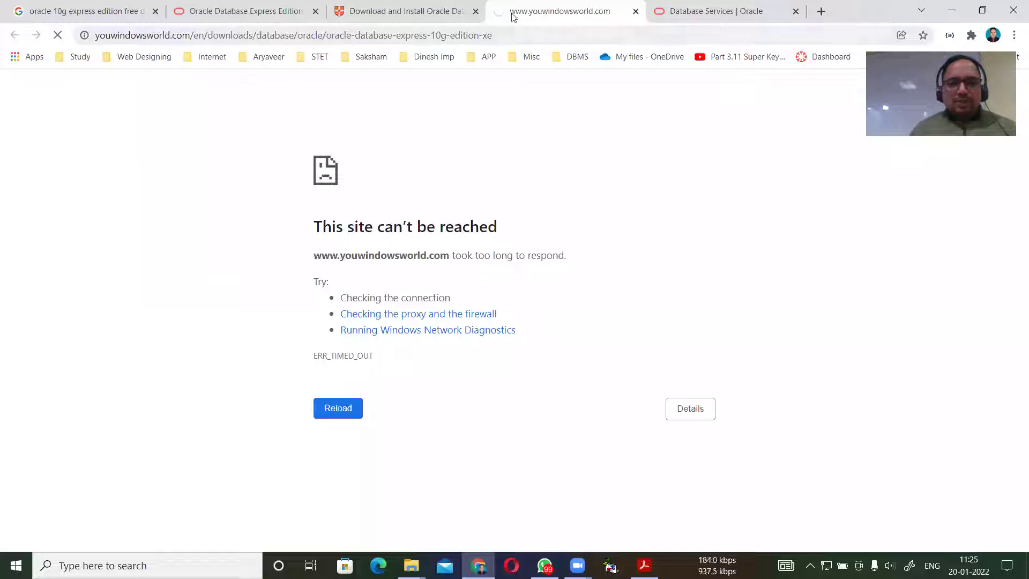
Look through the PDF install guide, youwindowsworld and Oracle Express Edition tabs.
{"action": "left_click", "coordinate": [413, 8]}
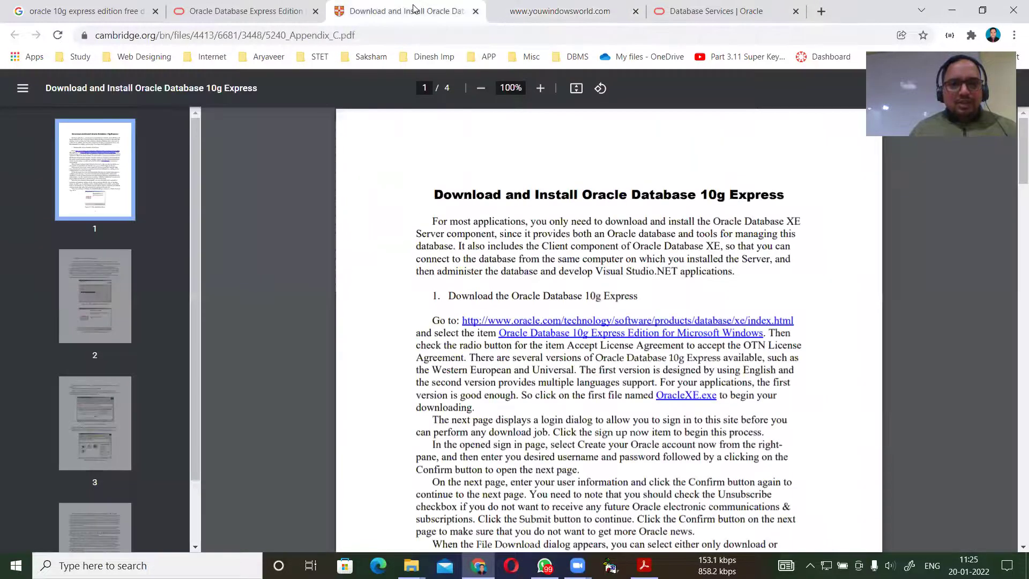
{"action": "left_click", "coordinate": [245, 13]}
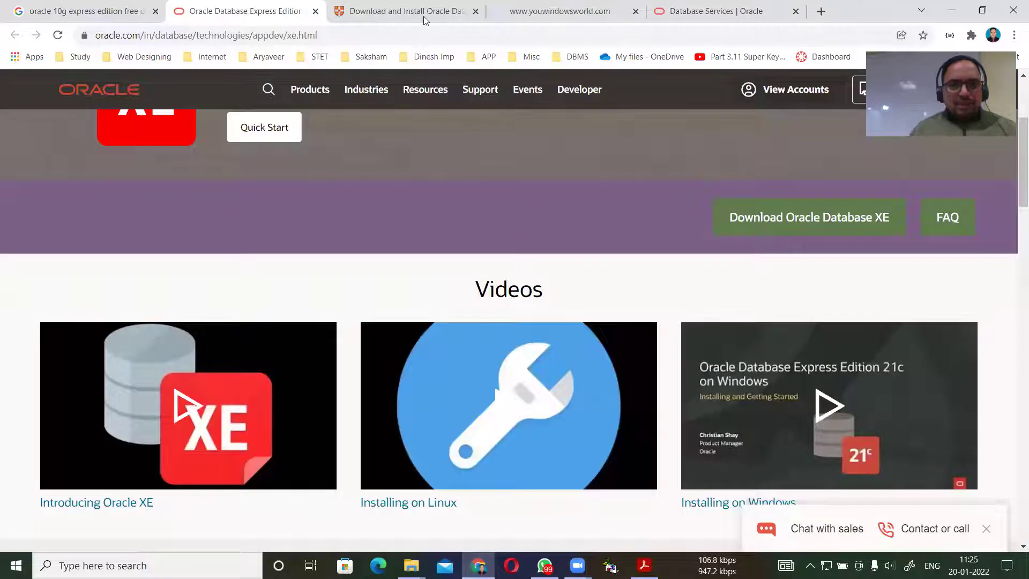
{"action": "key", "text": "ctrl+Tab"}
{"action": "key", "text": "ctrl+Tab"}
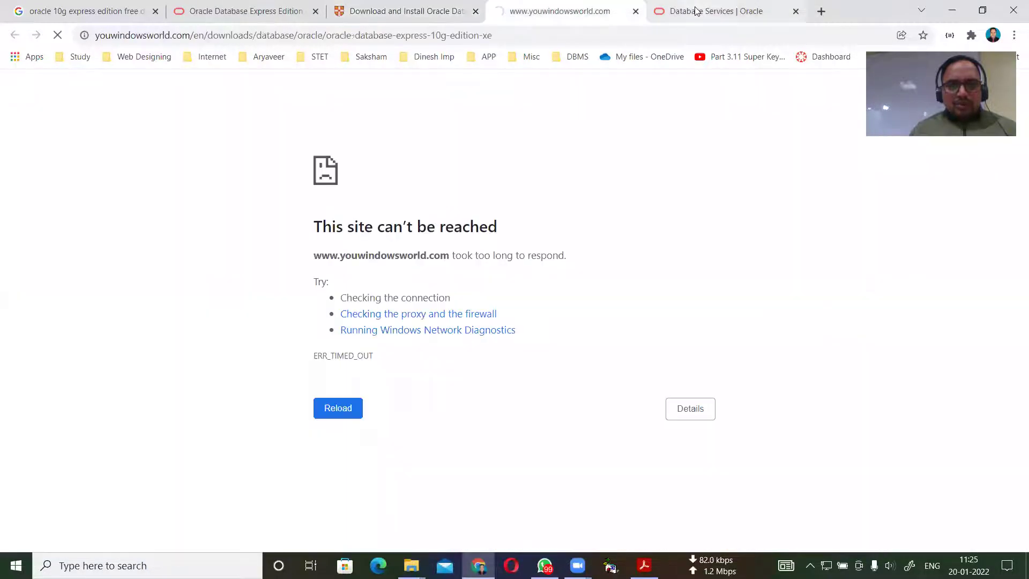
{"action": "key", "text": "ctrl+Tab"}
{"action": "scroll", "coordinate": [600, 267], "scroll_direction": "down", "scroll_amount": 15}
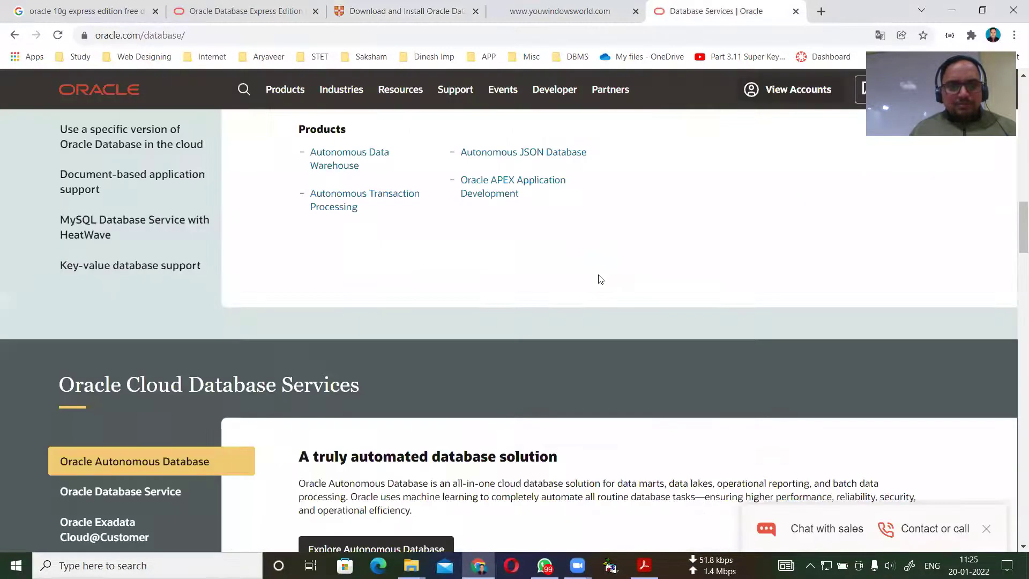
{"action": "scroll", "coordinate": [602, 259], "scroll_direction": "up", "scroll_amount": 15}
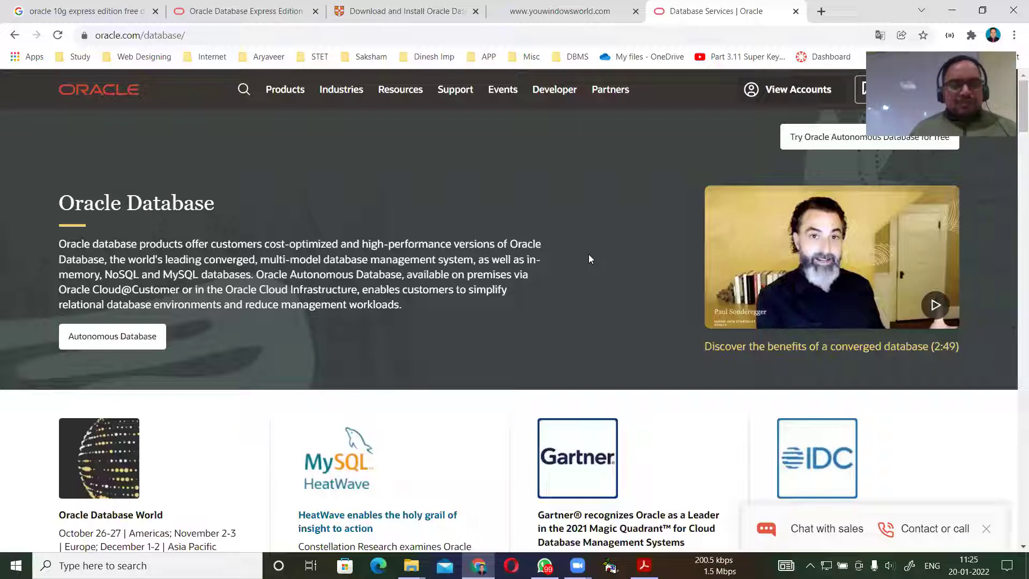
{"action": "left_click", "coordinate": [252, 10]}
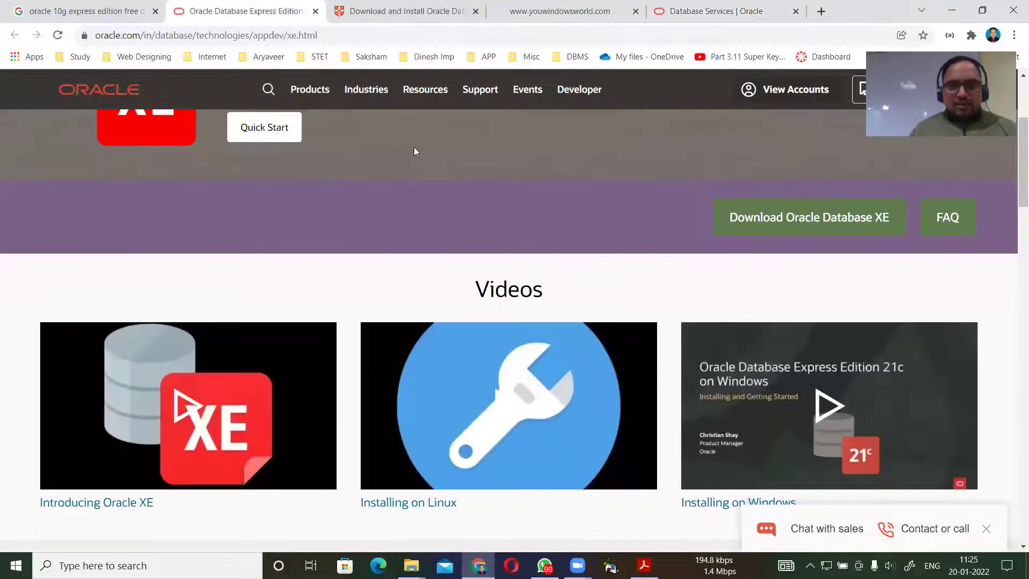
Close the Oracle XE, PDF guide, youwindowsworld and Database Services tabs.
{"action": "scroll", "coordinate": [413, 148], "scroll_direction": "up", "scroll_amount": 4}
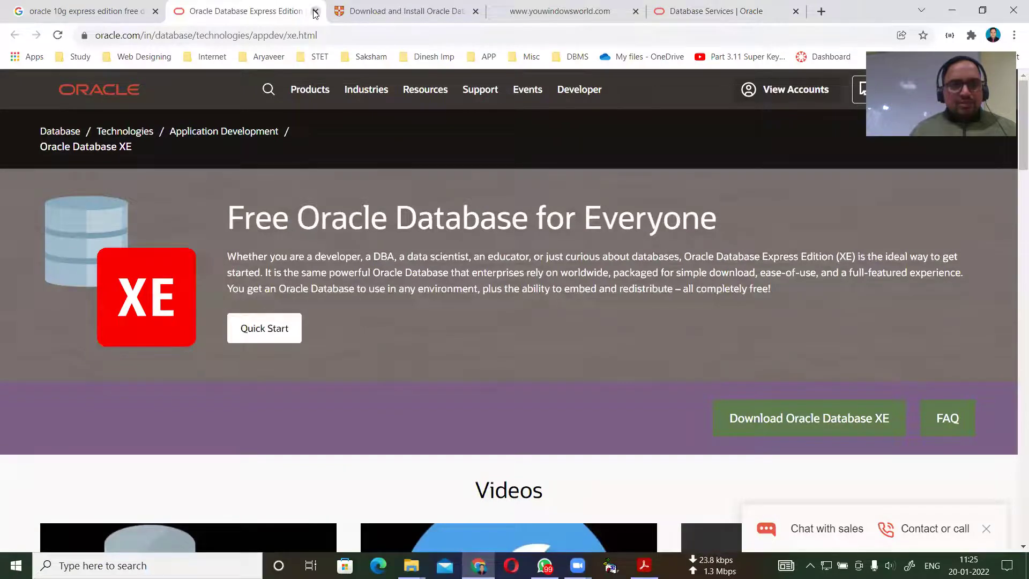
{"action": "left_click", "coordinate": [315, 11]}
{"action": "left_click", "coordinate": [315, 11]}
{"action": "left_click", "coordinate": [315, 12]}
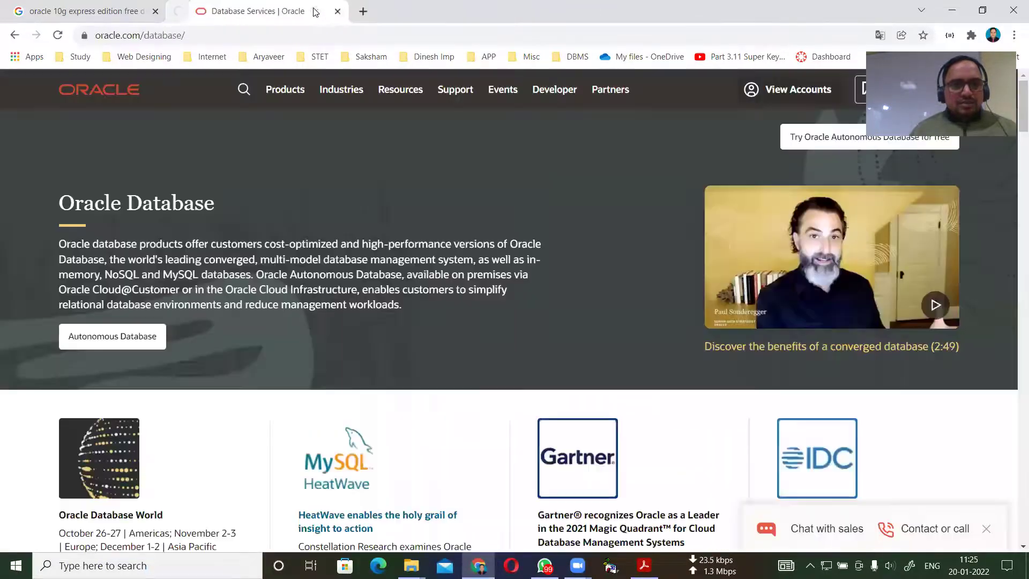
{"action": "left_click", "coordinate": [315, 11]}
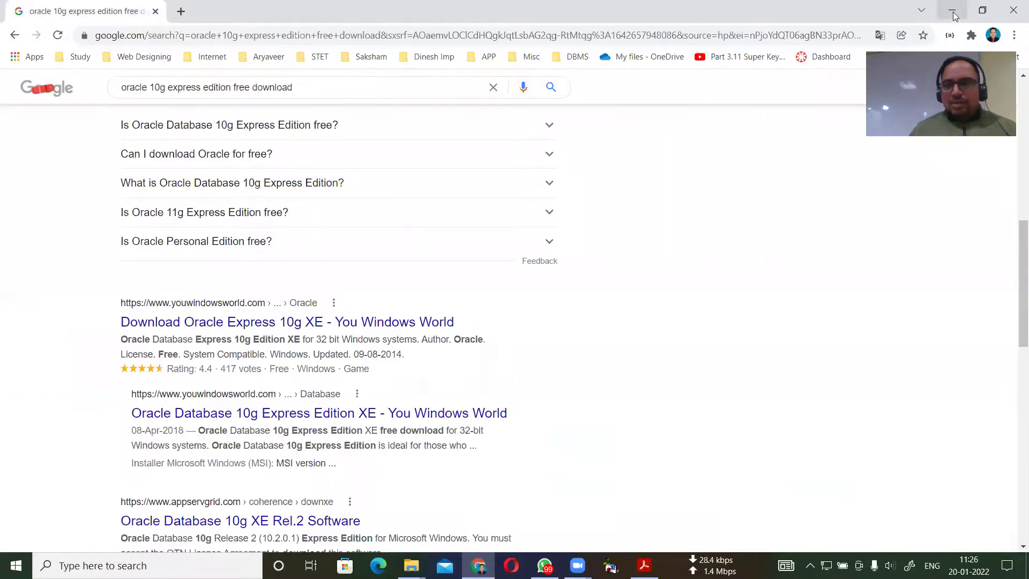
Minimise Chrome and hide the DBMS Notes window with Win+D to reveal the desktop.
{"action": "left_click", "coordinate": [953, 12]}
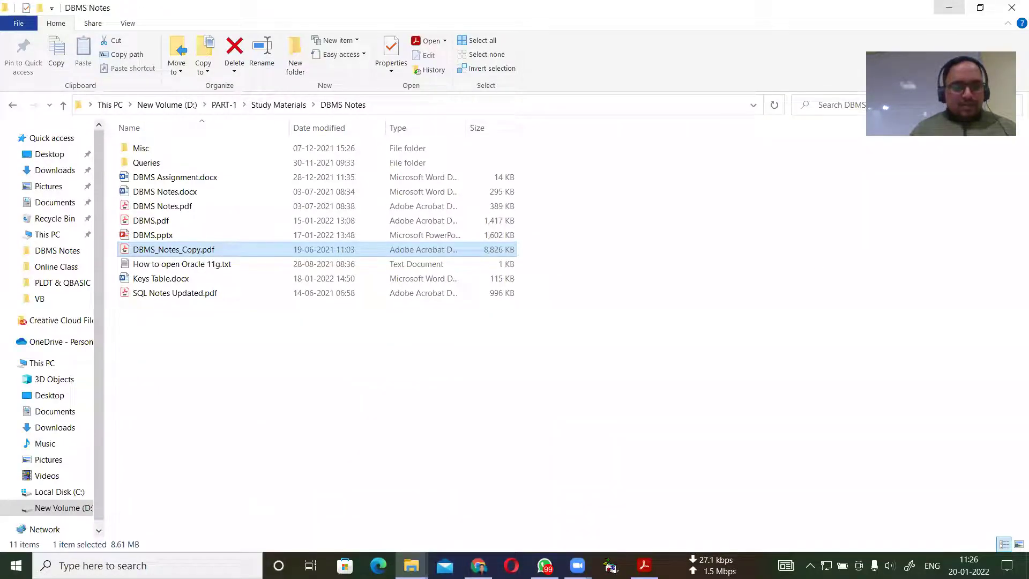
{"action": "key", "text": "super"}
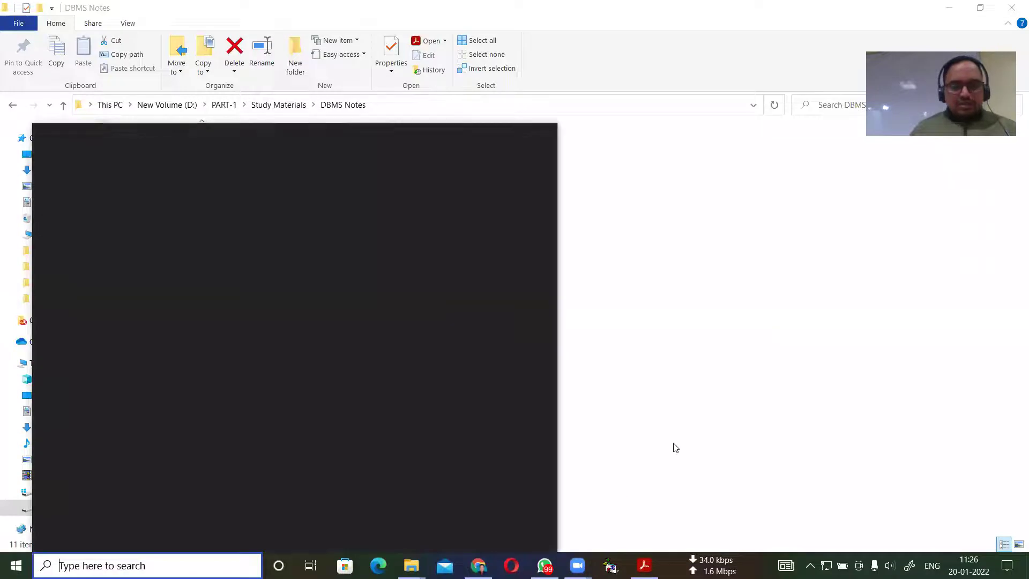
{"action": "key", "text": "Escape"}
{"action": "key", "text": "super+d"}
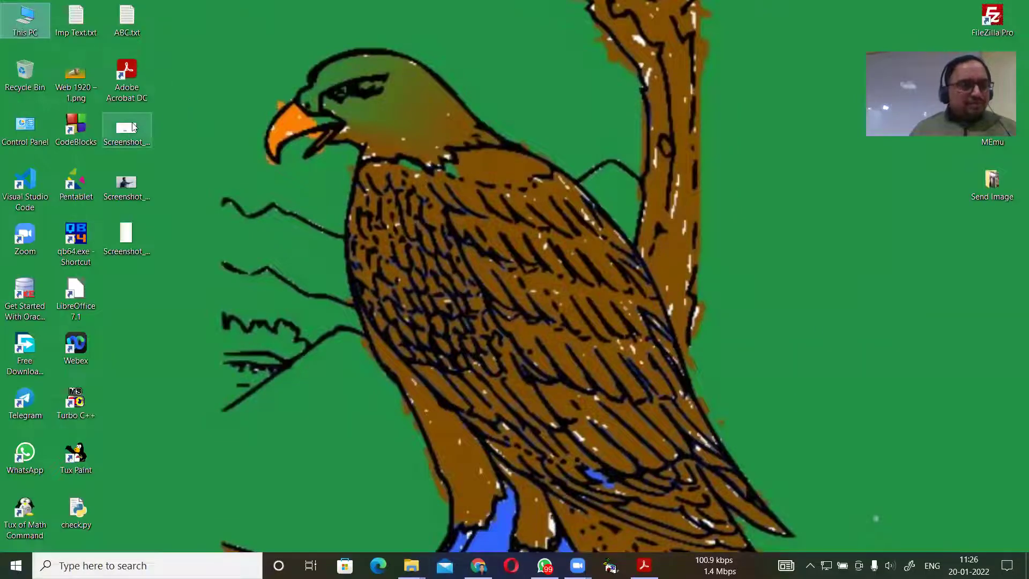
{"action": "left_click", "coordinate": [34, 145]}
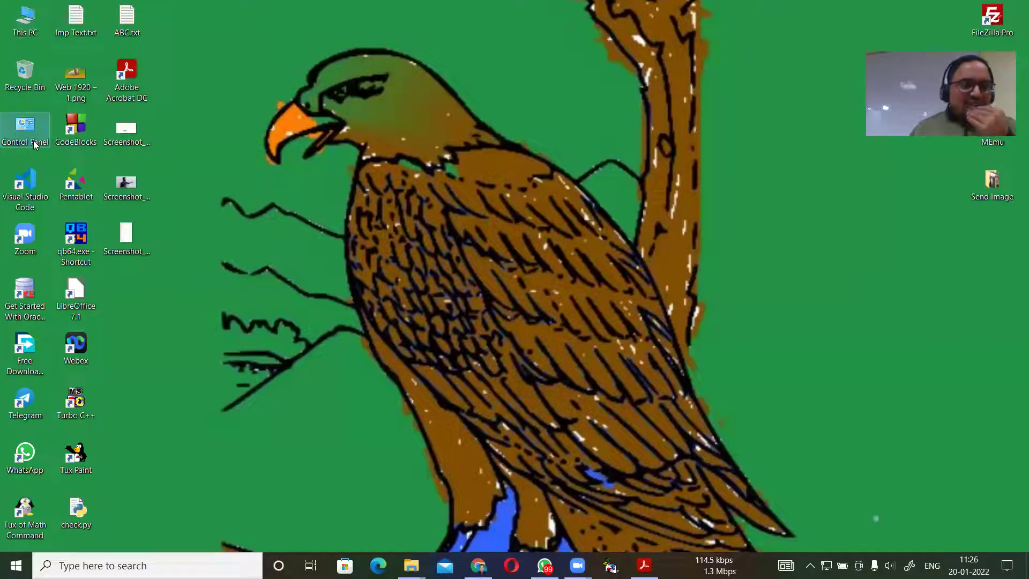
Open Control Panel's All Items view and go to Programs and Features.
{"action": "double_click", "coordinate": [34, 145]}
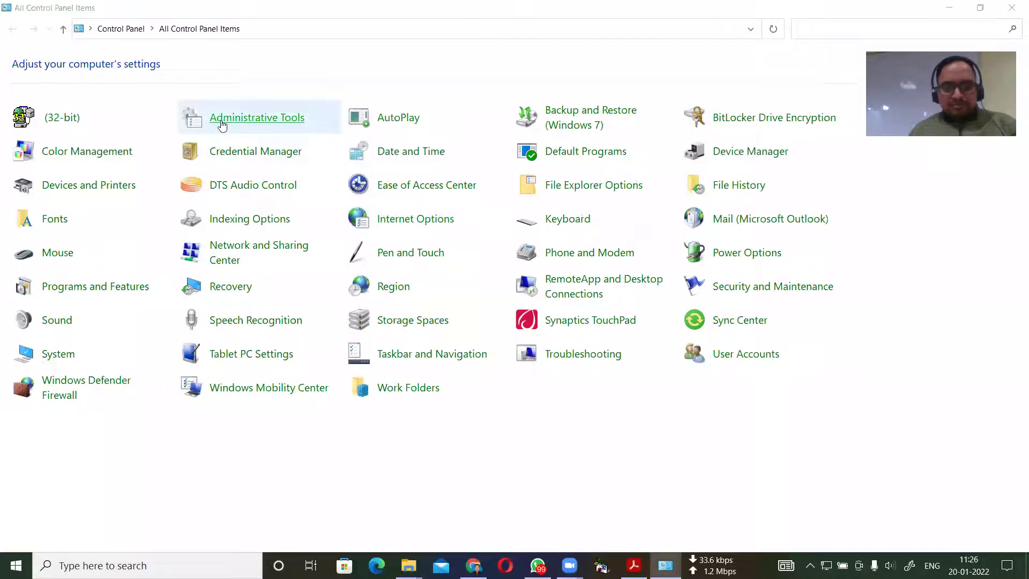
{"action": "left_click", "coordinate": [222, 124]}
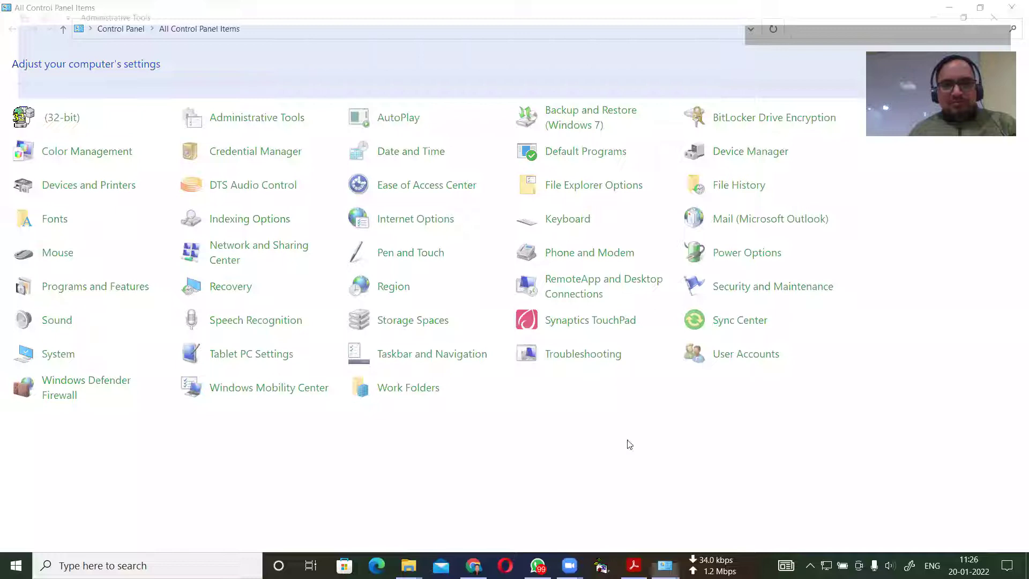
{"action": "key", "text": "Right"}
{"action": "key", "text": "Right"}
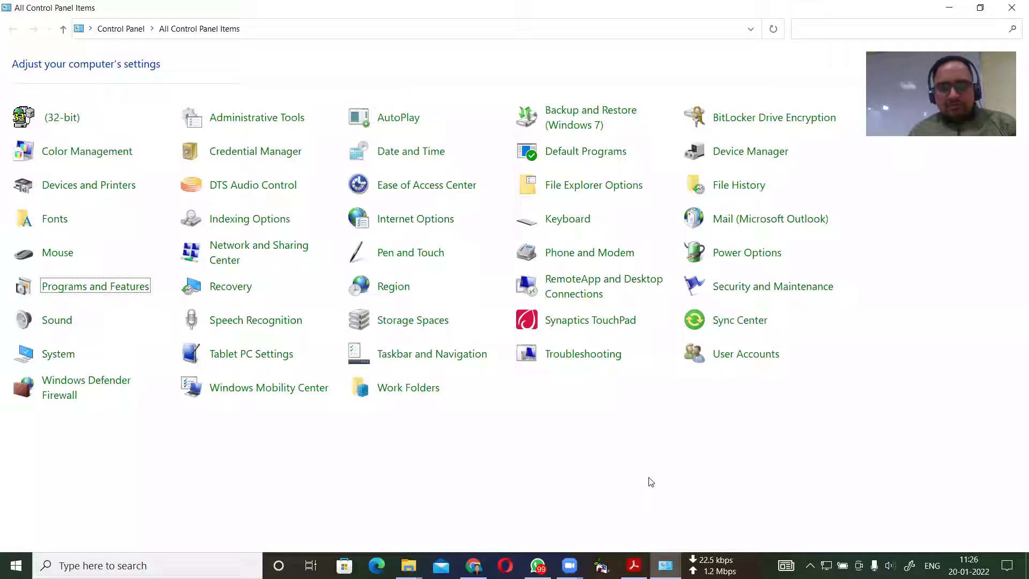
{"action": "key", "text": "p"}
{"action": "key", "text": "p"}
{"action": "key", "text": "p"}
{"action": "key", "text": "p"}
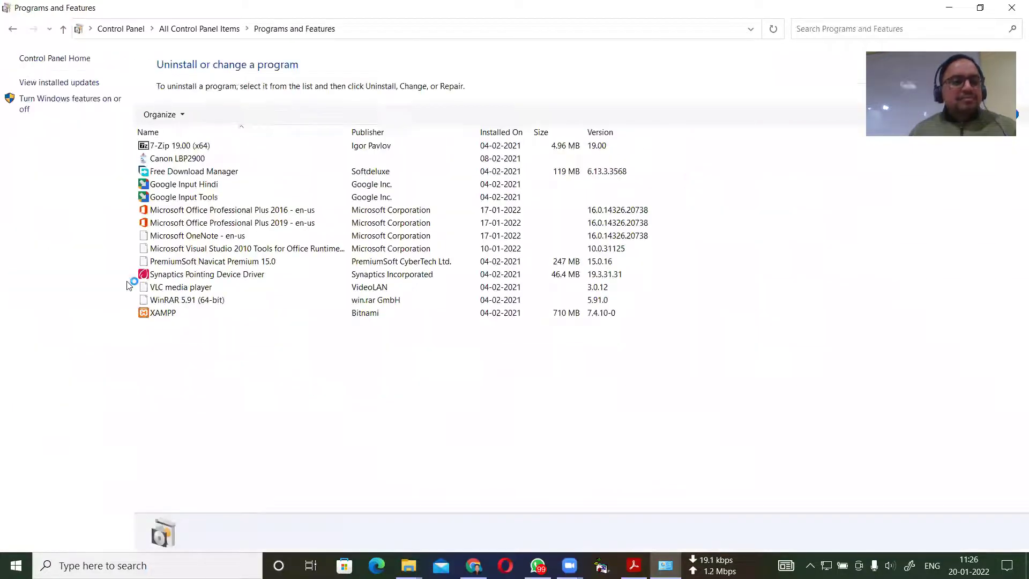
Select Oracle Database 10g Express Edition in the list and choose Uninstall/Change.
{"action": "left_click", "coordinate": [176, 150]}
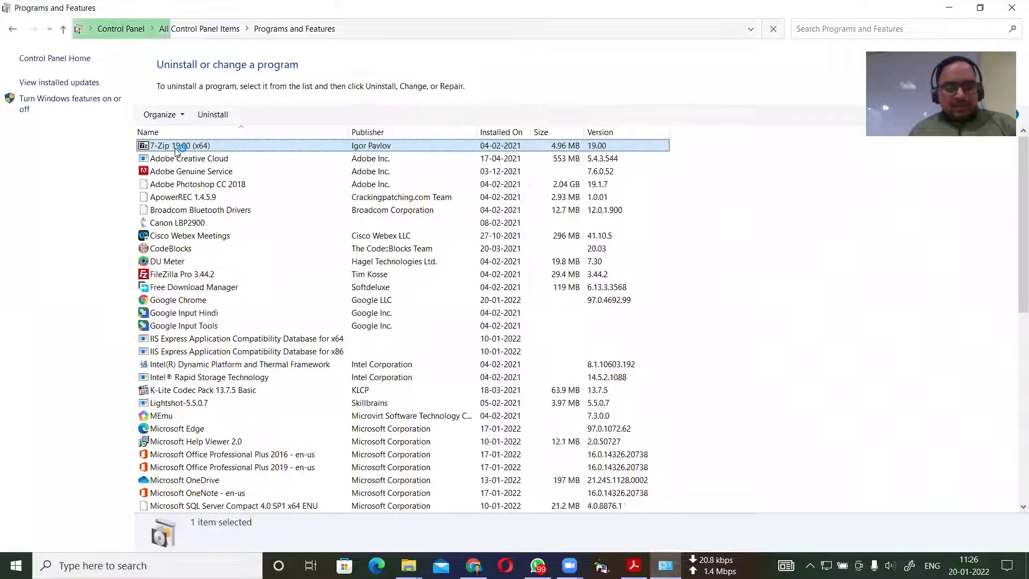
{"action": "key", "text": "o"}
{"action": "scroll", "coordinate": [177, 150], "scroll_direction": "up", "scroll_amount": 1}
{"action": "key", "text": "o"}
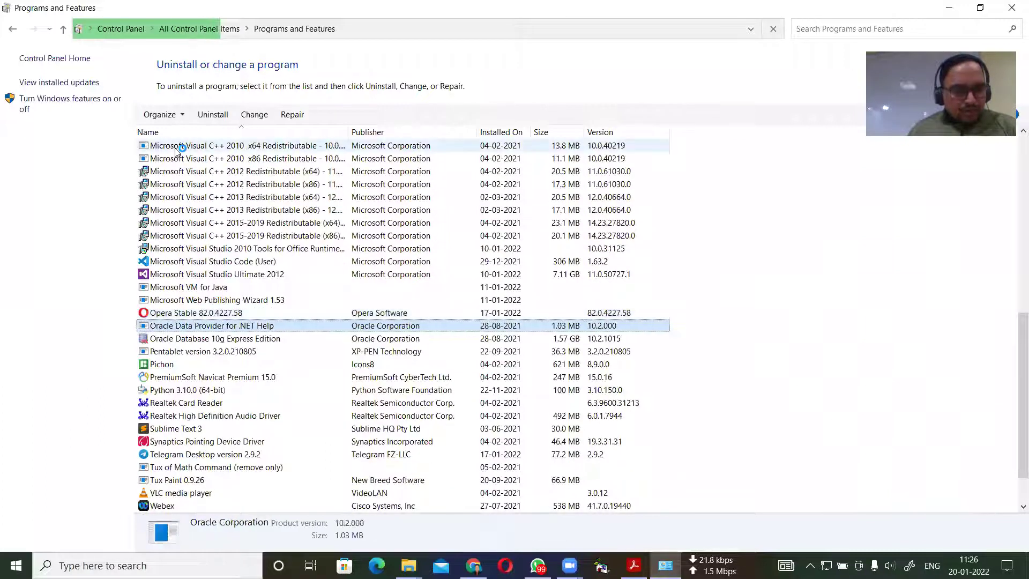
{"action": "scroll", "coordinate": [177, 150], "scroll_direction": "up", "scroll_amount": 1}
{"action": "key", "text": "o"}
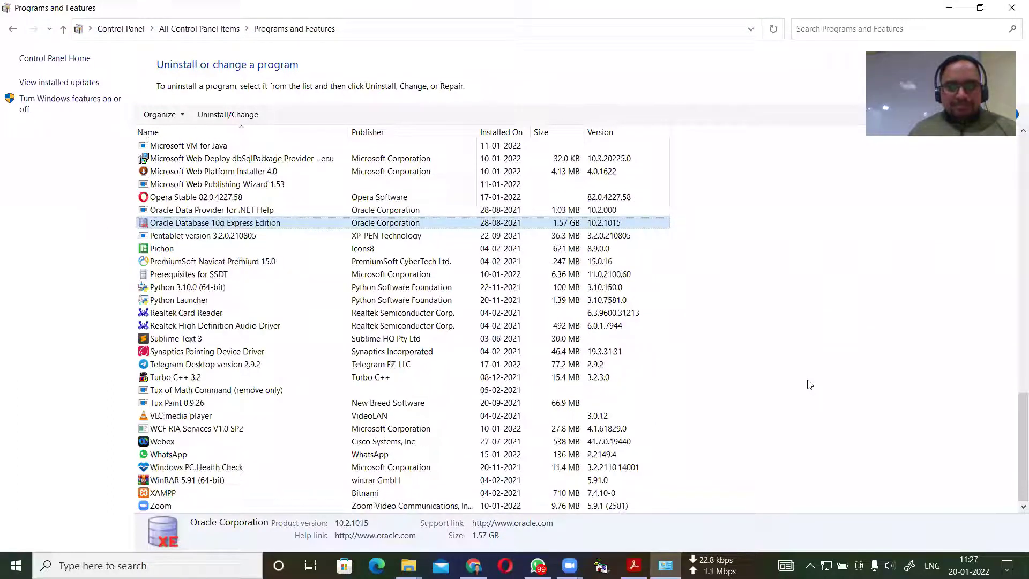
{"action": "left_click", "coordinate": [222, 116]}
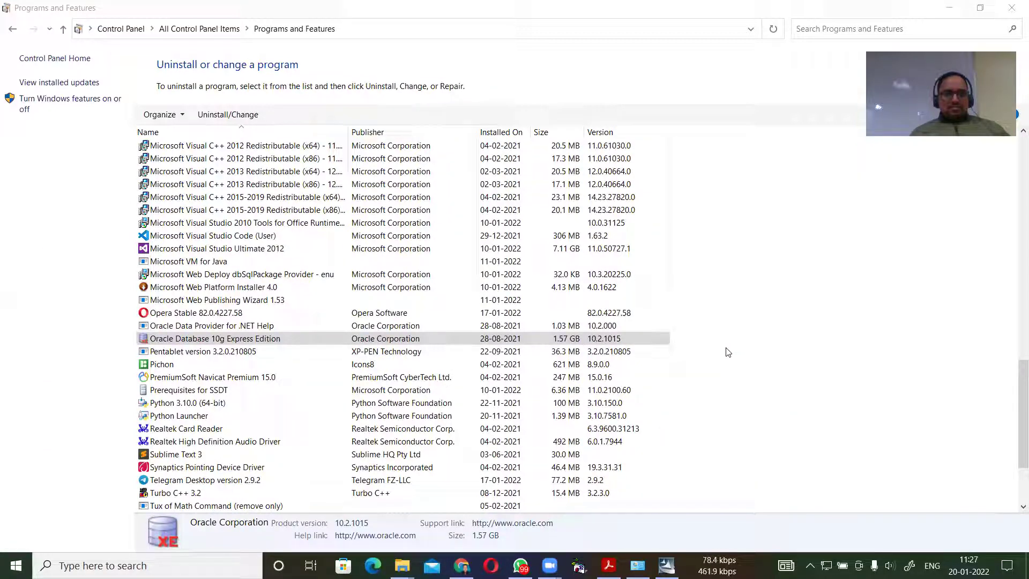
Minimise the Programs and Features window to show the desktop.
{"action": "left_click", "coordinate": [106, 353]}
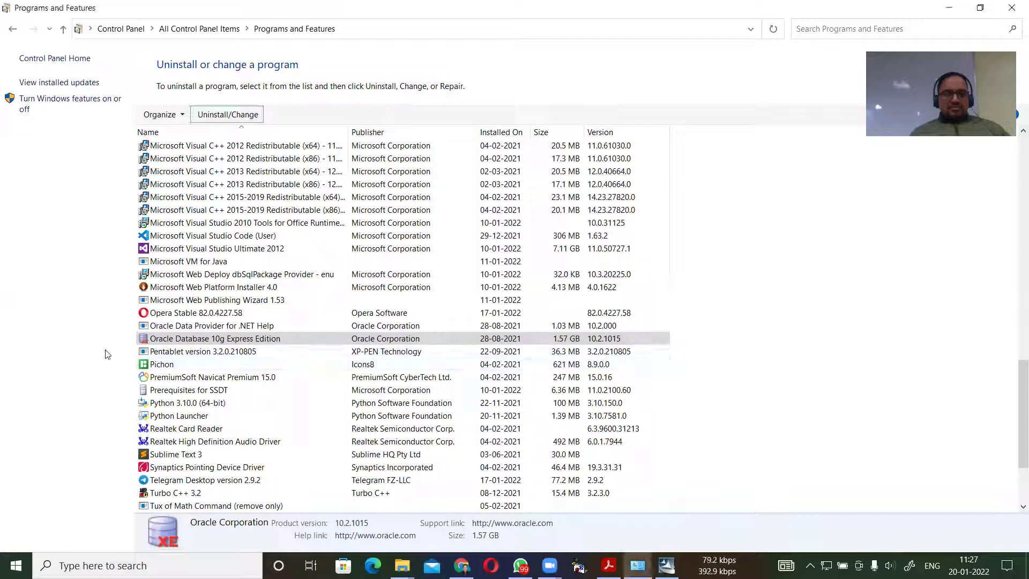
{"action": "left_click", "coordinate": [666, 565]}
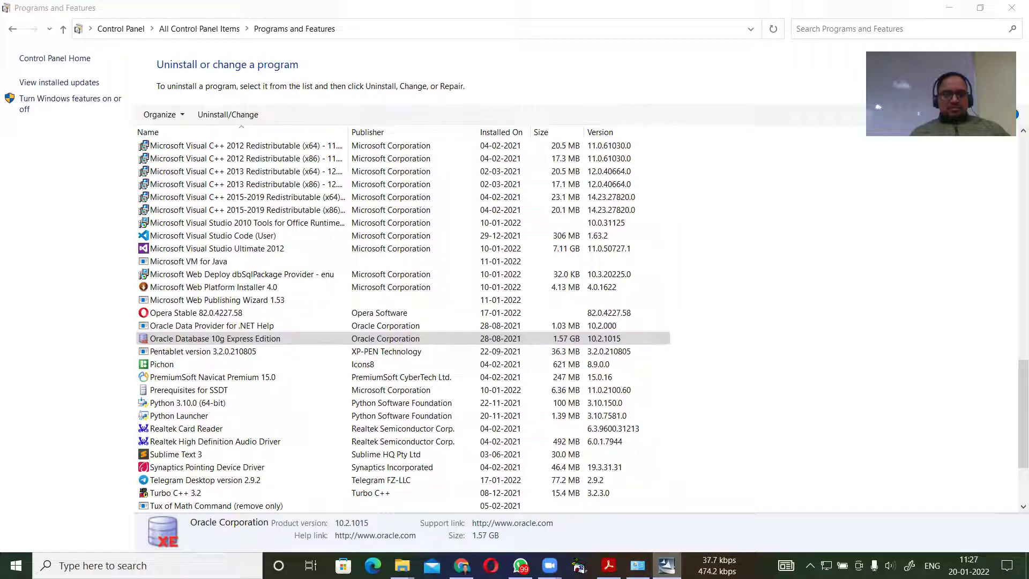
{"action": "left_click", "coordinate": [658, 559]}
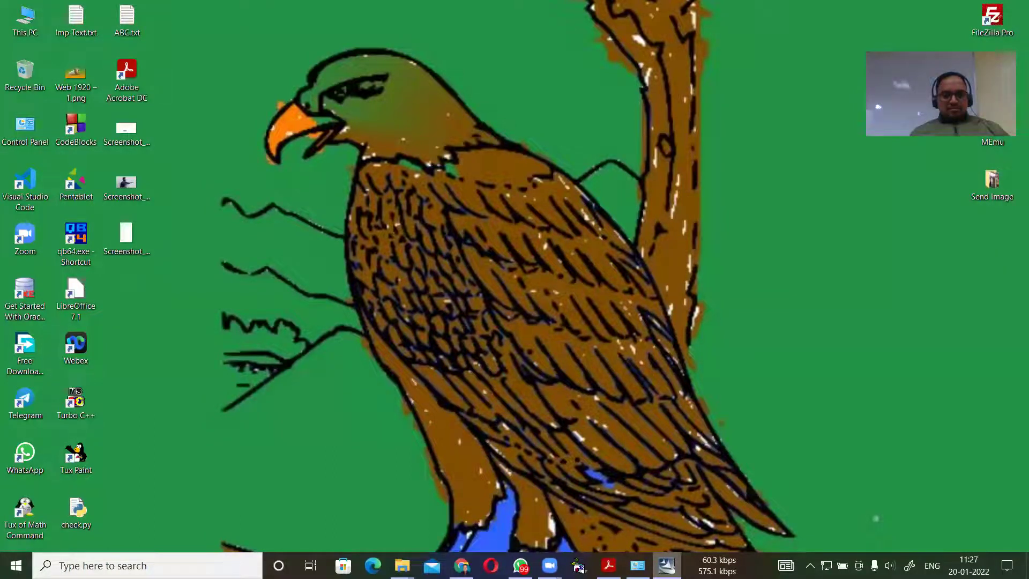
Confirm full removal of Oracle Database 10g XE and click Finish once uninstall completes.
{"action": "mouse_move", "coordinate": [667, 565]}
{"action": "left_click", "coordinate": [639, 477]}
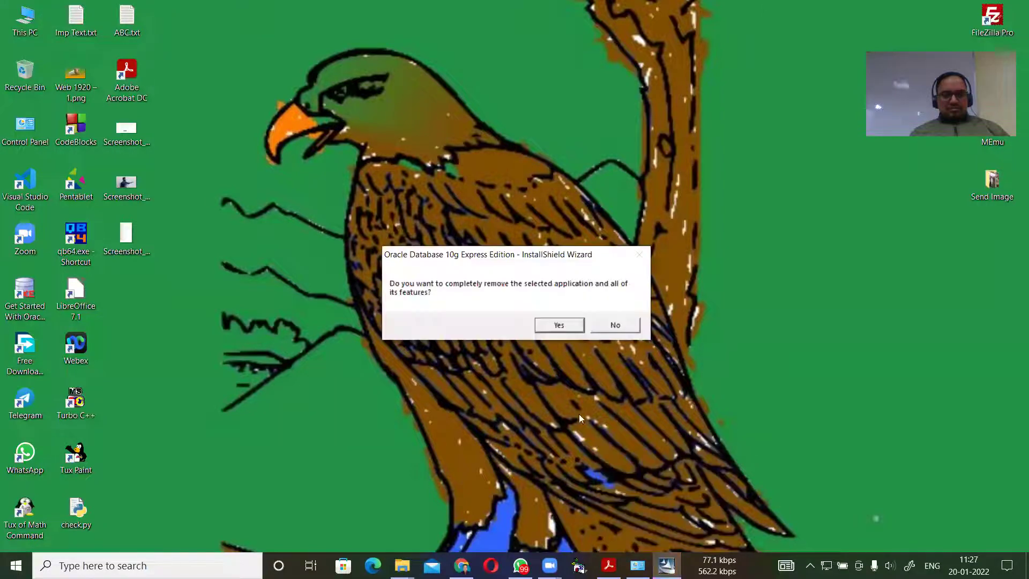
{"action": "left_click", "coordinate": [559, 325]}
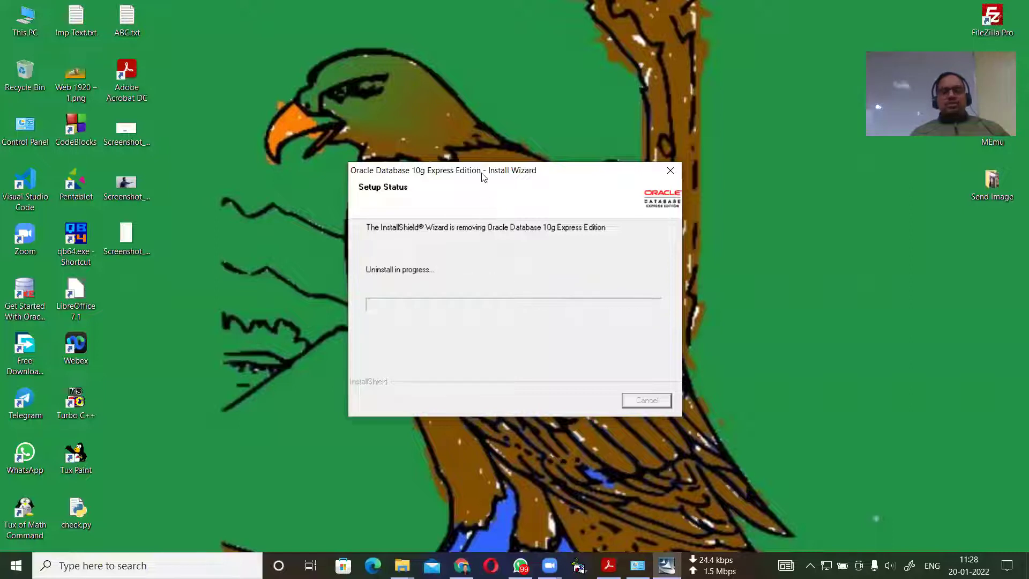
{"action": "left_click_drag", "start_coordinate": [482, 171], "coordinate": [455, 132]}
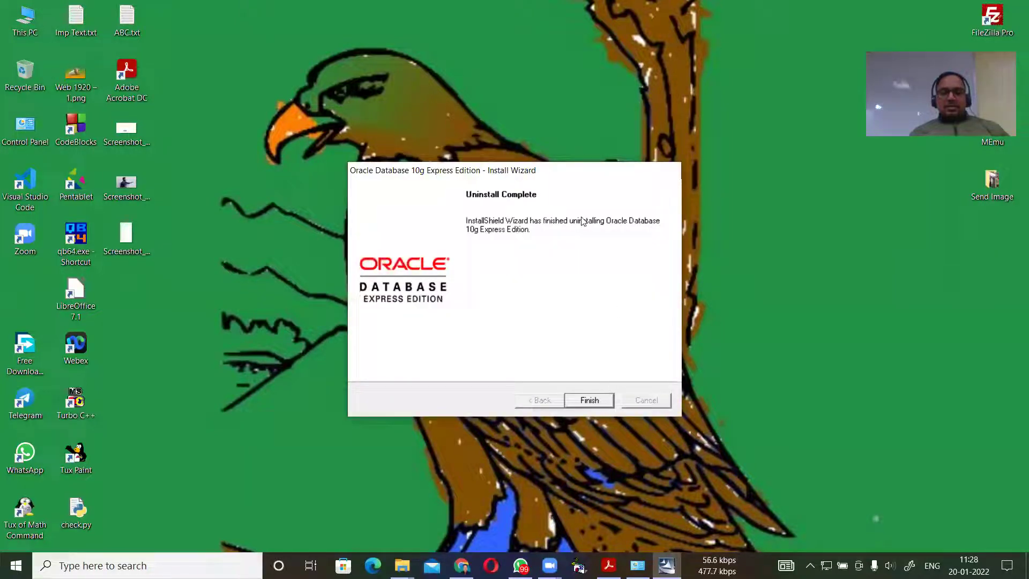
{"action": "left_click_drag", "start_coordinate": [557, 174], "coordinate": [555, 122]}
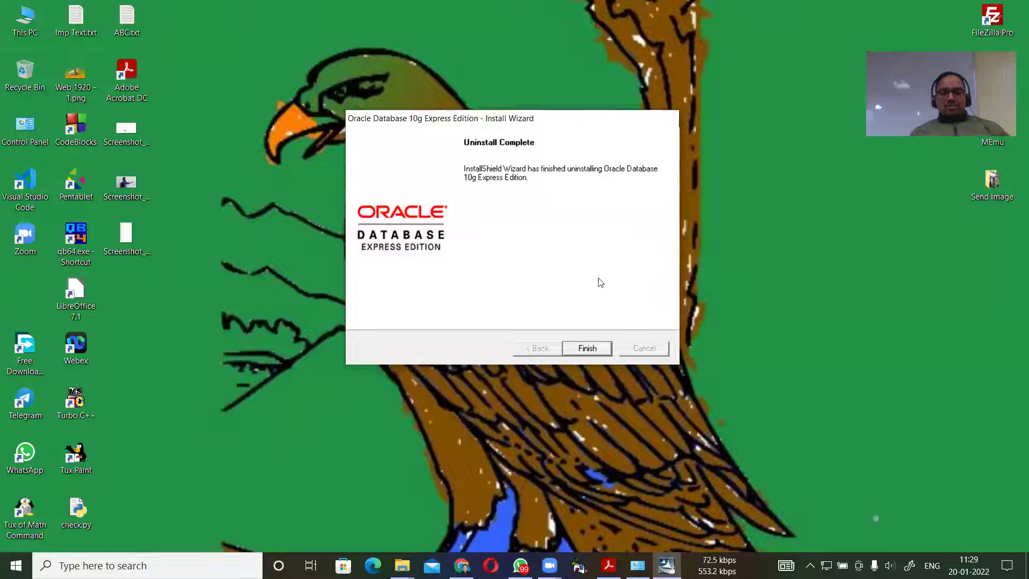
{"action": "left_click", "coordinate": [593, 348]}
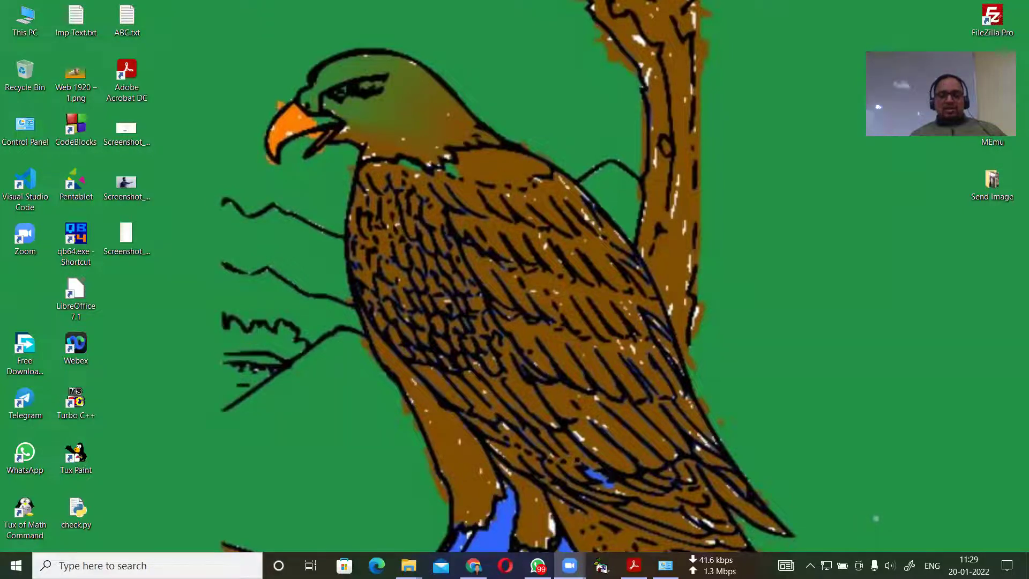
{"action": "mouse_move", "coordinate": [570, 565]}
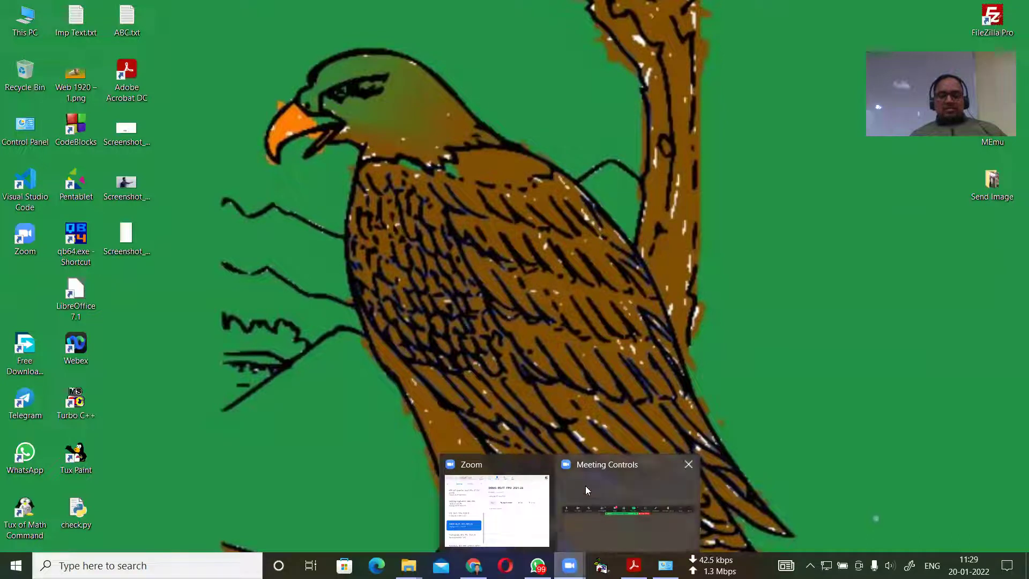
Restore Programs and Features, confirm Oracle XE no longer appears near Opera Stable, then close it.
{"action": "left_click", "coordinate": [665, 565]}
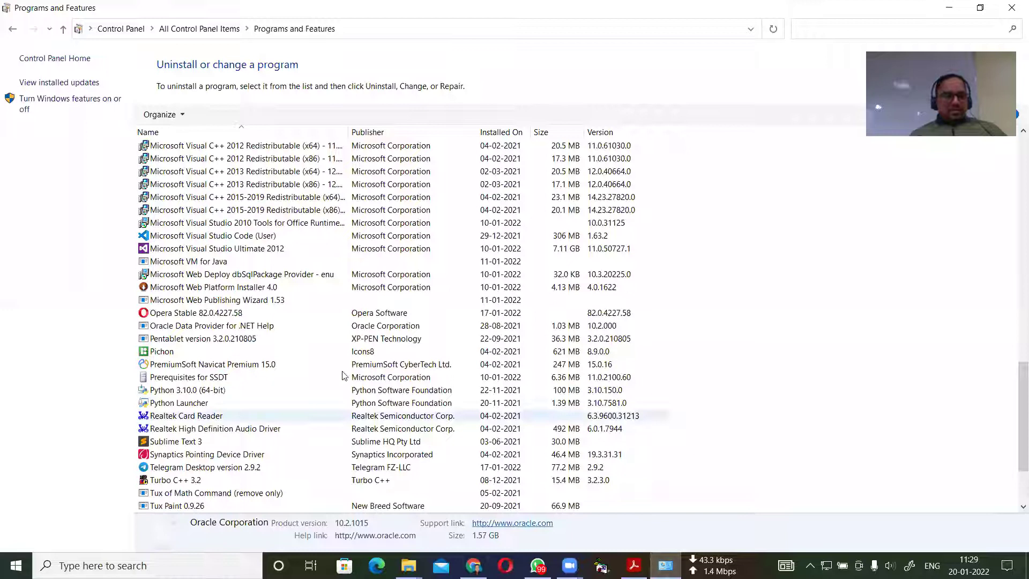
{"action": "left_click", "coordinate": [216, 341]}
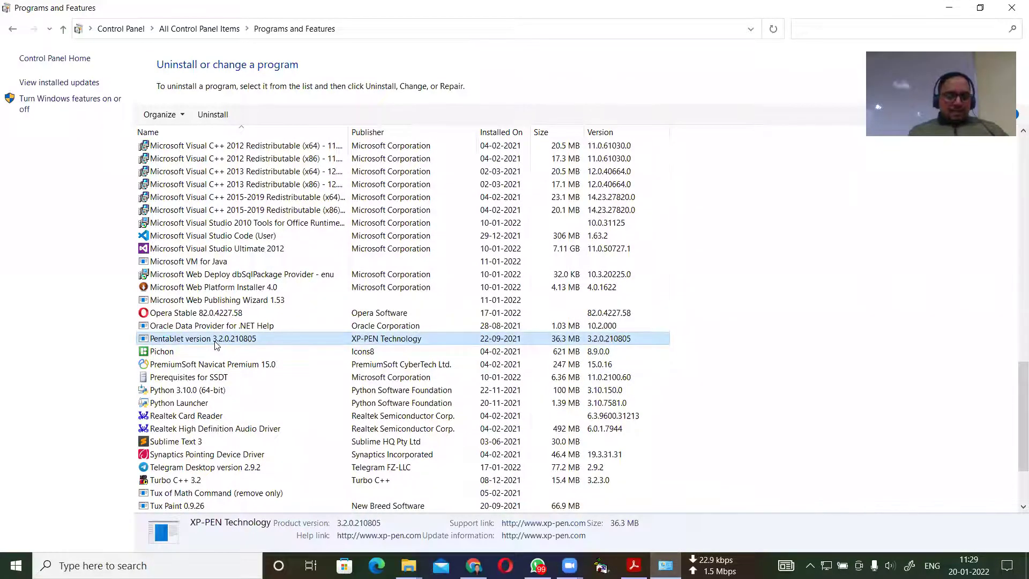
{"action": "key", "text": "o"}
{"action": "key", "text": "r"}
{"action": "key", "text": "Up"}
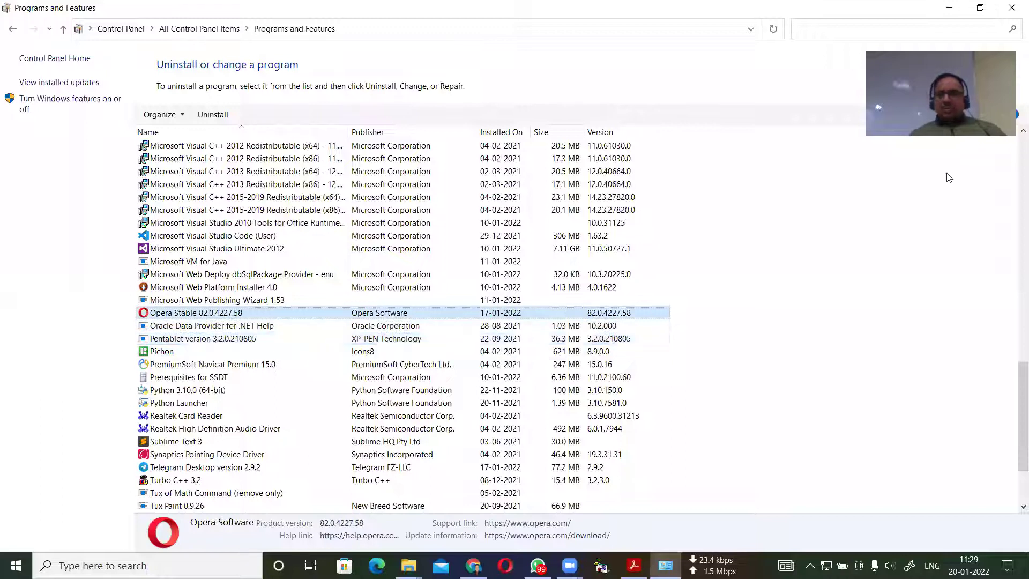
{"action": "left_click", "coordinate": [1011, 7]}
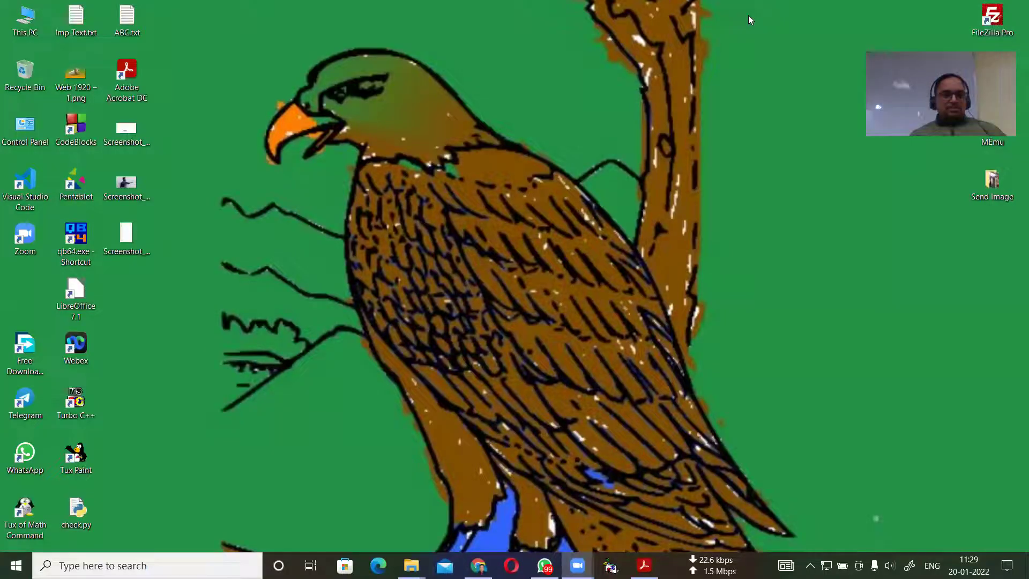
Browse from This PC to New Volume (D:) > PART-2 > Software.
{"action": "left_click", "coordinate": [26, 22]}
{"action": "double_click", "coordinate": [26, 22]}
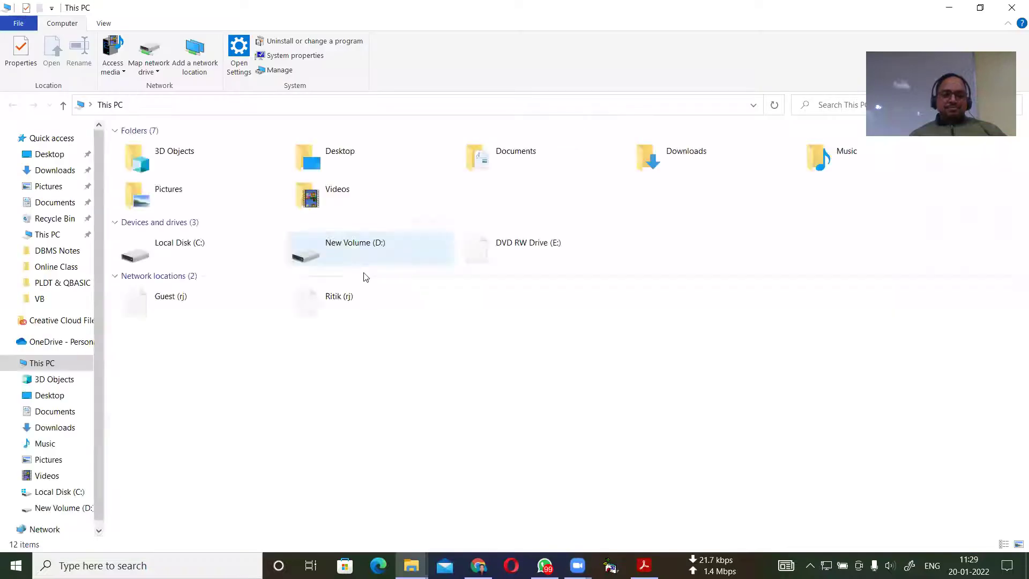
{"action": "left_click", "coordinate": [358, 246]}
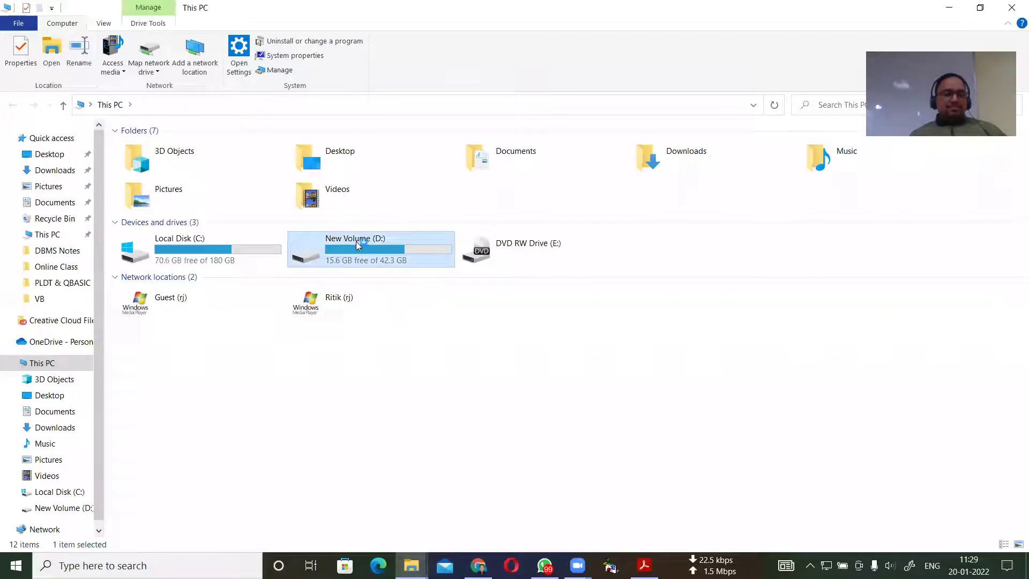
{"action": "double_click", "coordinate": [357, 243]}
{"action": "left_click", "coordinate": [171, 164]}
{"action": "double_click", "coordinate": [171, 164]}
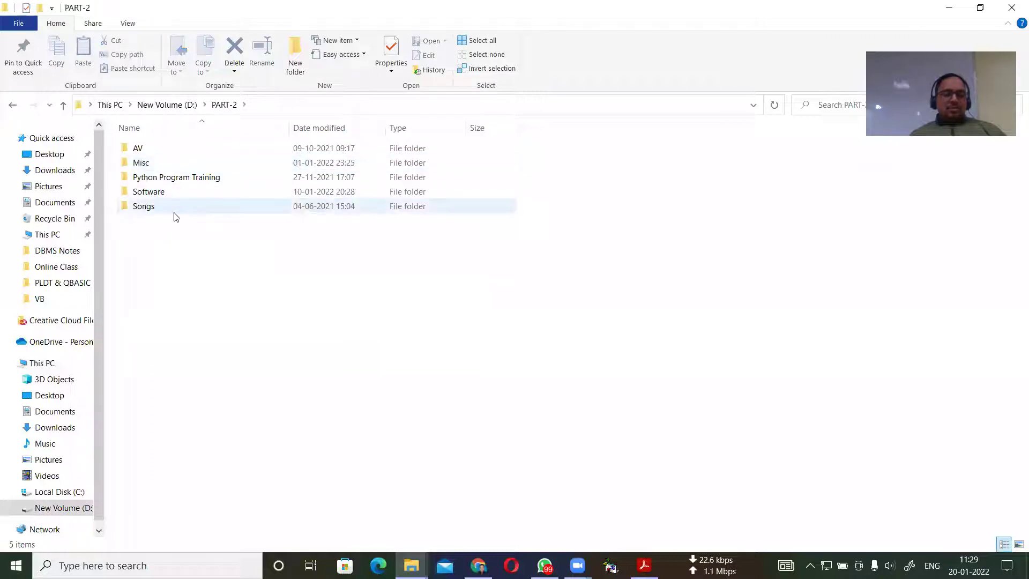
{"action": "double_click", "coordinate": [148, 192]}
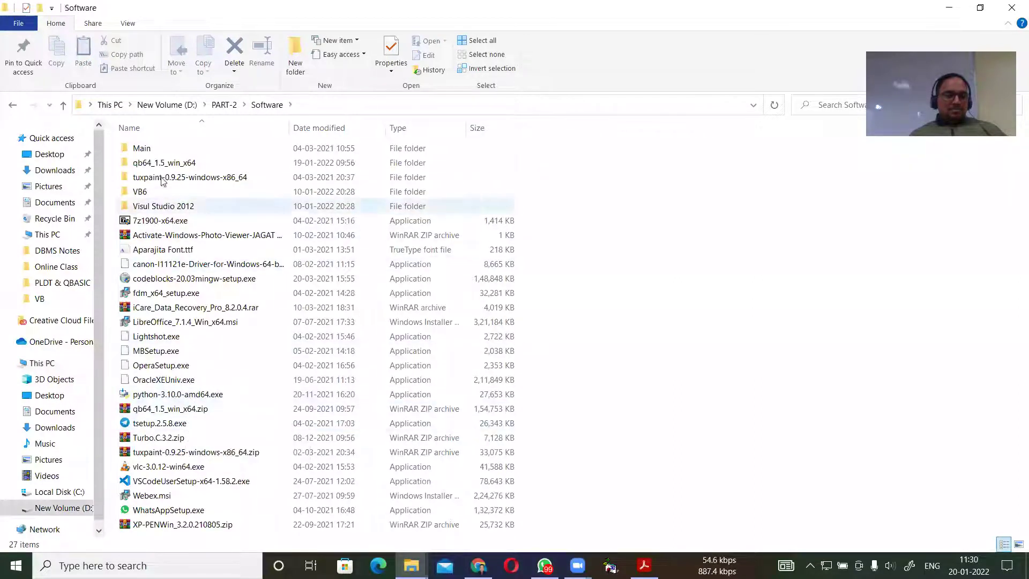
Select the OracleXEUniv.exe installer in the Software folder.
{"action": "left_click", "coordinate": [153, 148]}
{"action": "key", "text": "o"}
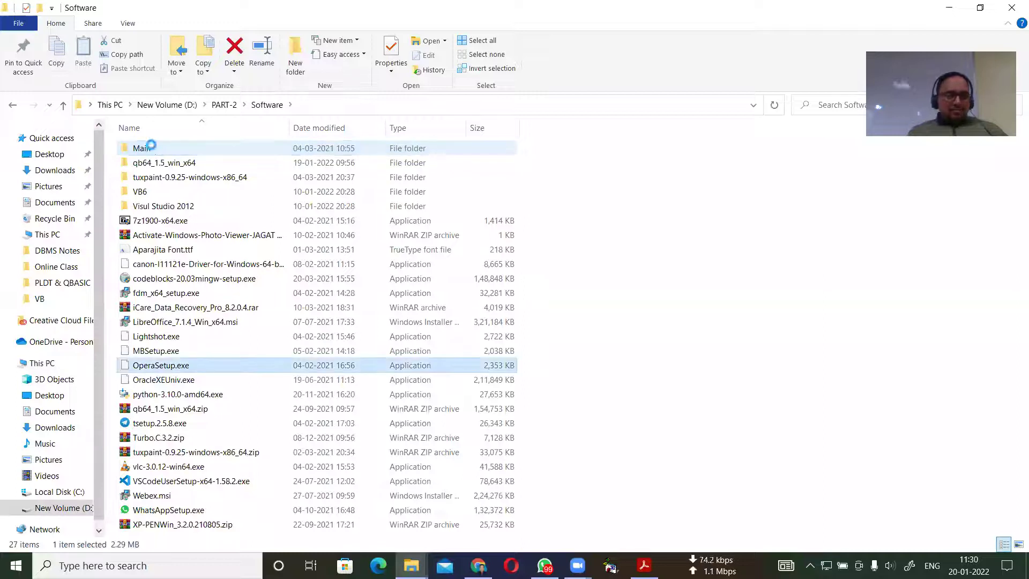
{"action": "key", "text": "o"}
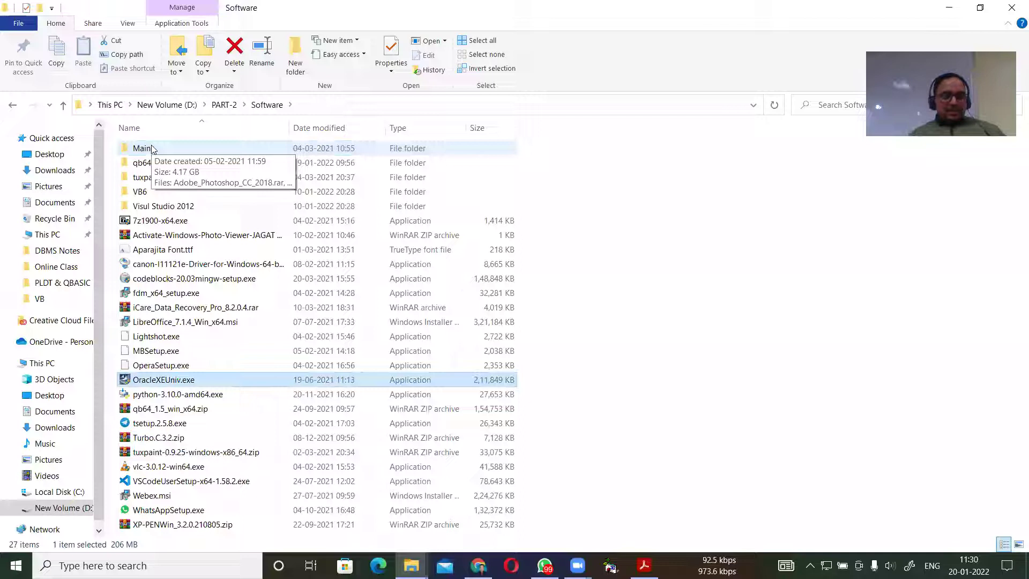
{"action": "mouse_move", "coordinate": [177, 383]}
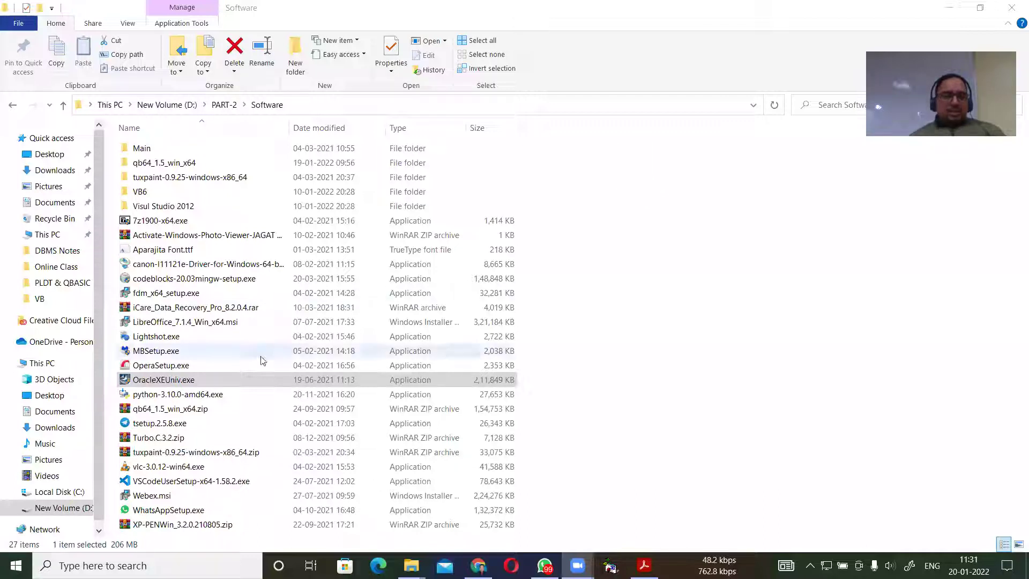
Run OracleXEUniv.exe from the Software folder to start the Oracle XE setup.
{"action": "left_click", "coordinate": [645, 436]}
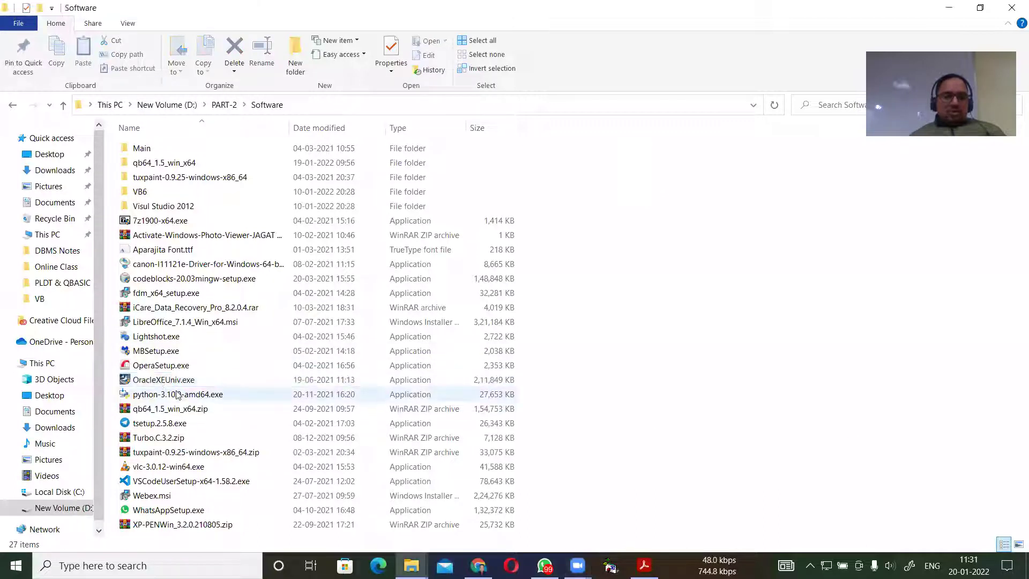
{"action": "double_click", "coordinate": [156, 378]}
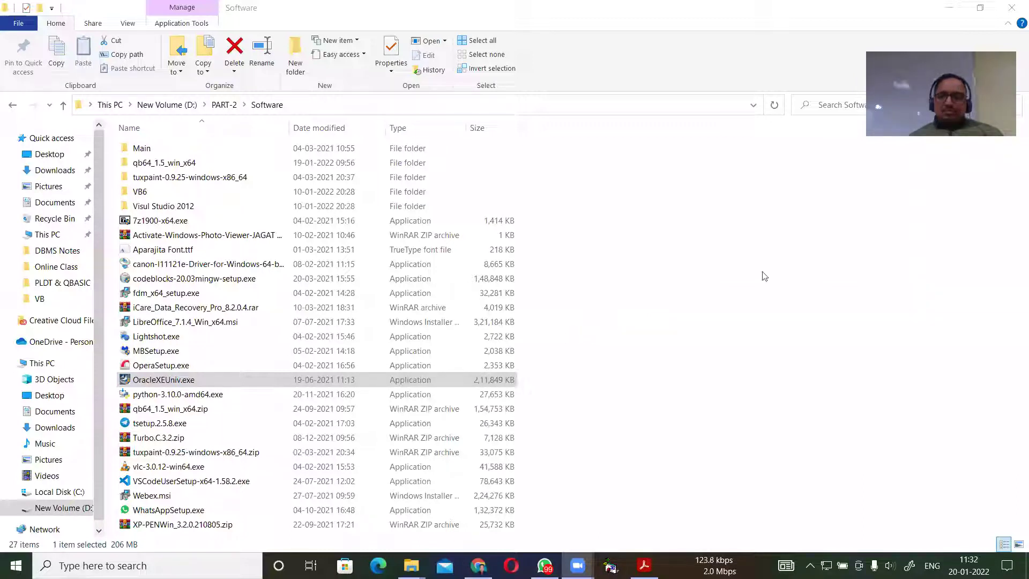
Accept the Oracle XE licence and advance to the C:\oraclexe\ destination page.
{"action": "left_click", "coordinate": [947, 8]}
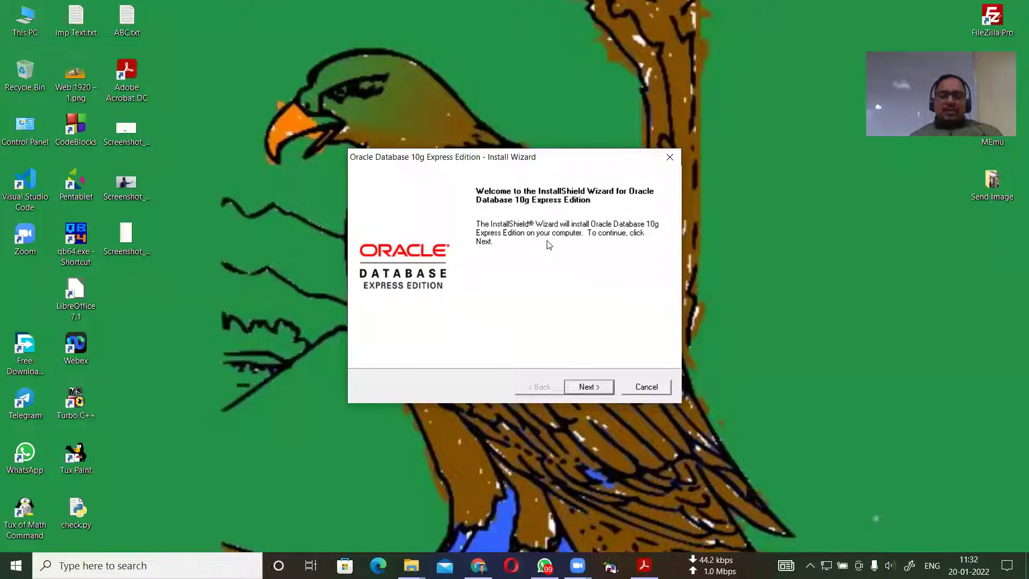
{"action": "left_click", "coordinate": [589, 387]}
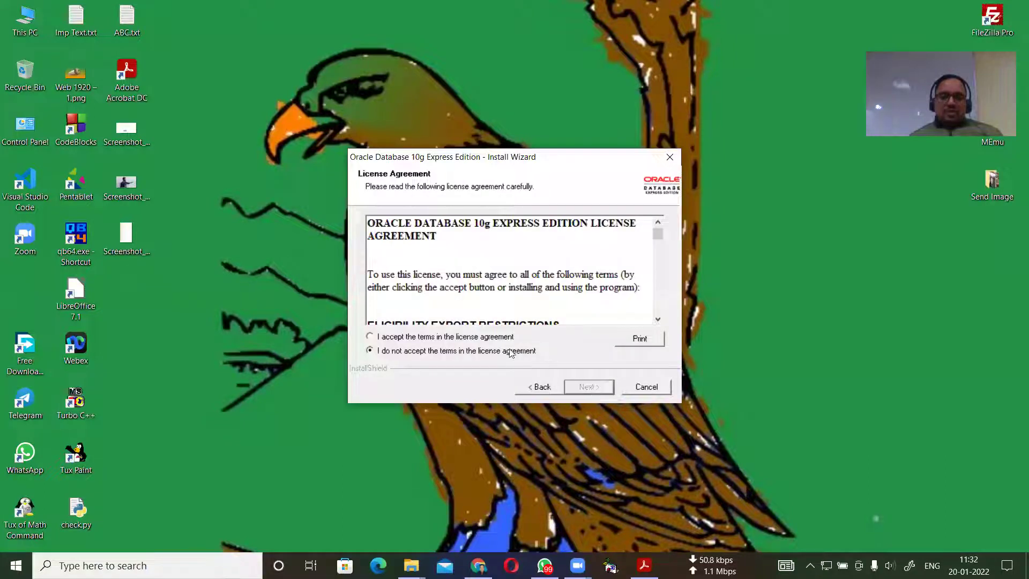
{"action": "left_click", "coordinate": [370, 337]}
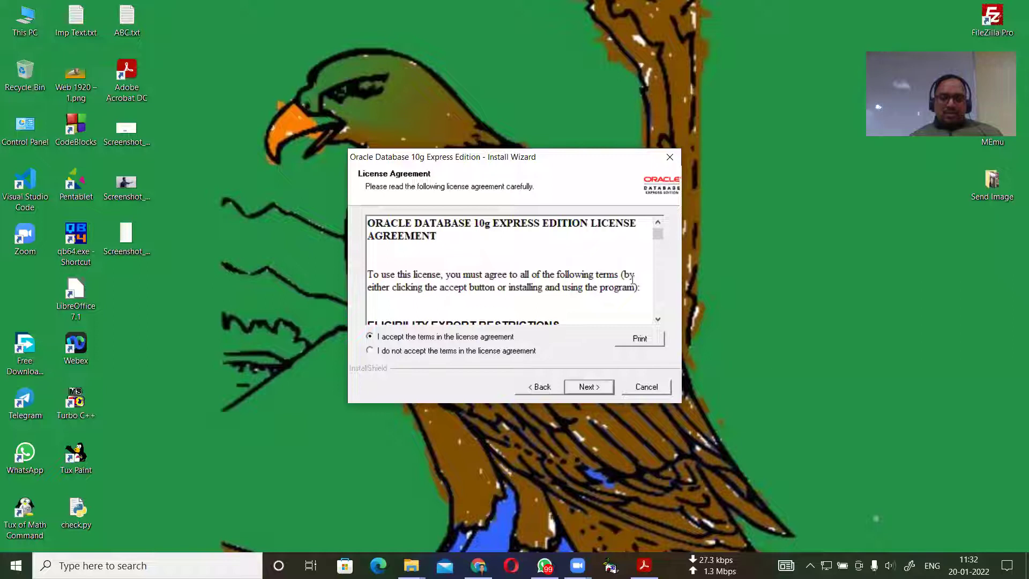
{"action": "mouse_move", "coordinate": [657, 234]}
{"action": "left_mouse_down"}
{"action": "mouse_move", "coordinate": [652, 308]}
{"action": "mouse_move", "coordinate": [657, 227]}
{"action": "left_mouse_up"}
{"action": "left_click", "coordinate": [583, 386]}
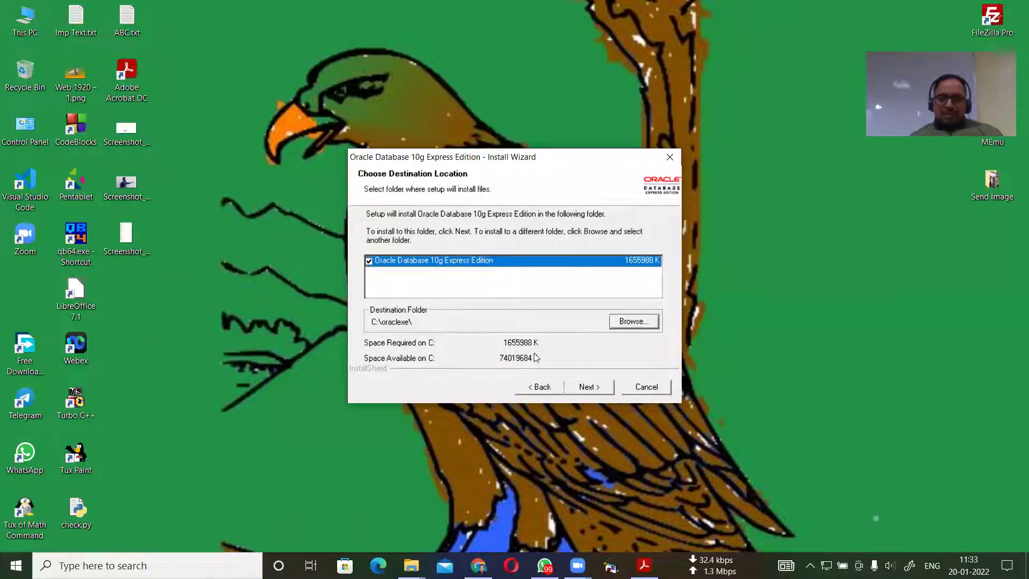
Keep C:\oraclexe\ as the install folder, then enter and confirm the SYS/SYSTEM password.
{"action": "left_click", "coordinate": [587, 387]}
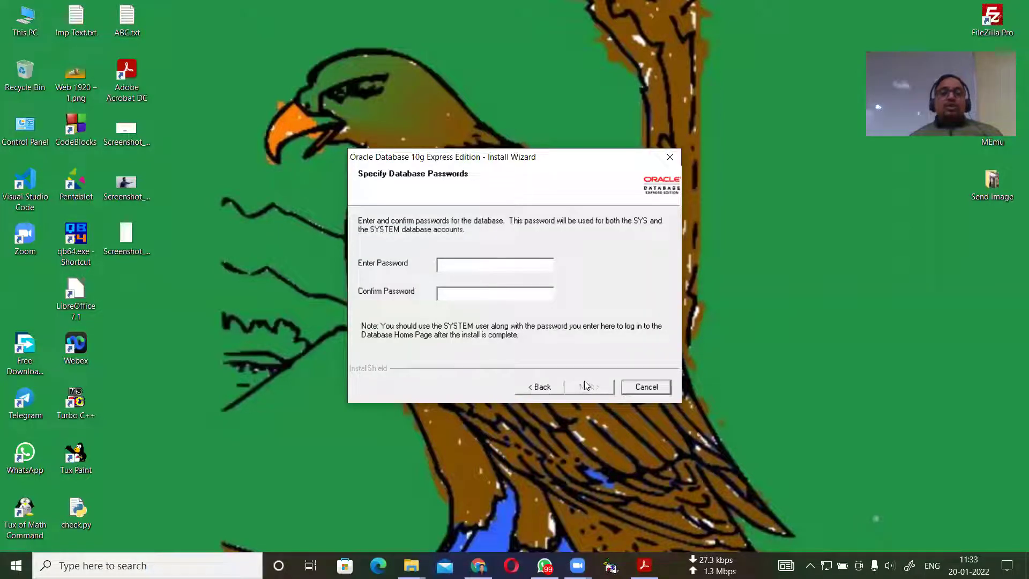
{"action": "left_click", "coordinate": [473, 264]}
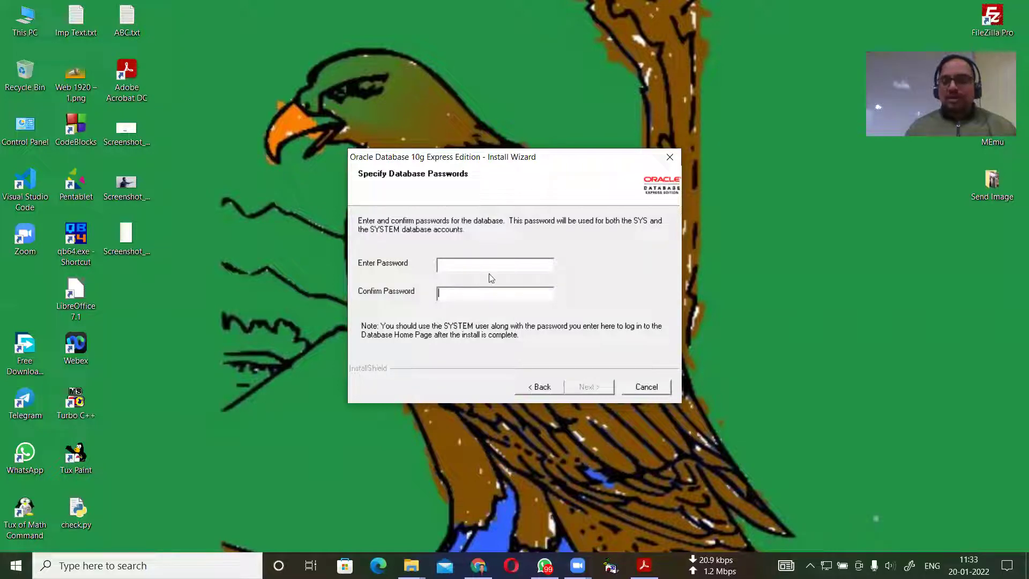
{"action": "left_click", "coordinate": [472, 268]}
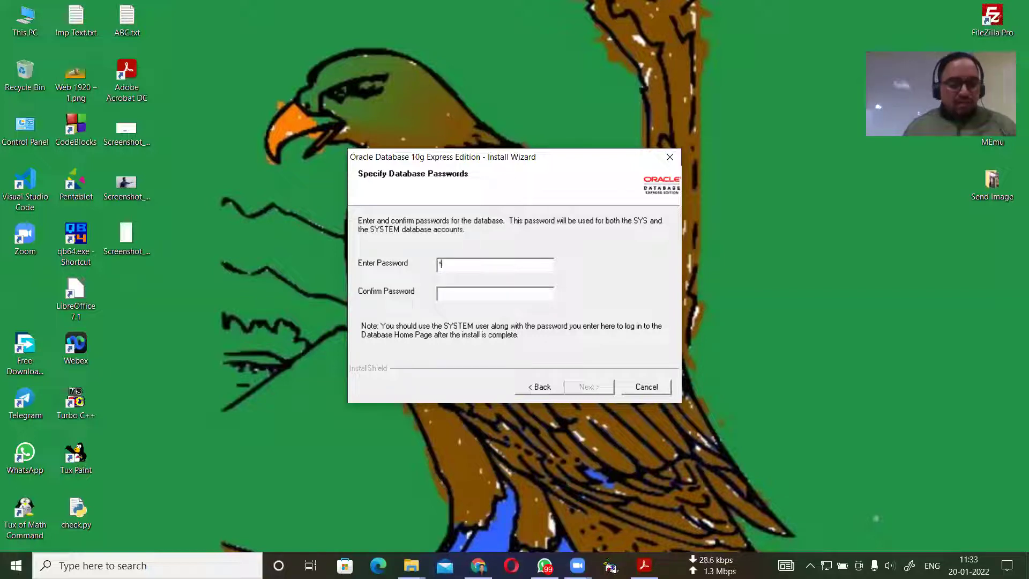
{"action": "type", "text": "*"}
{"action": "left_click", "coordinate": [458, 293]}
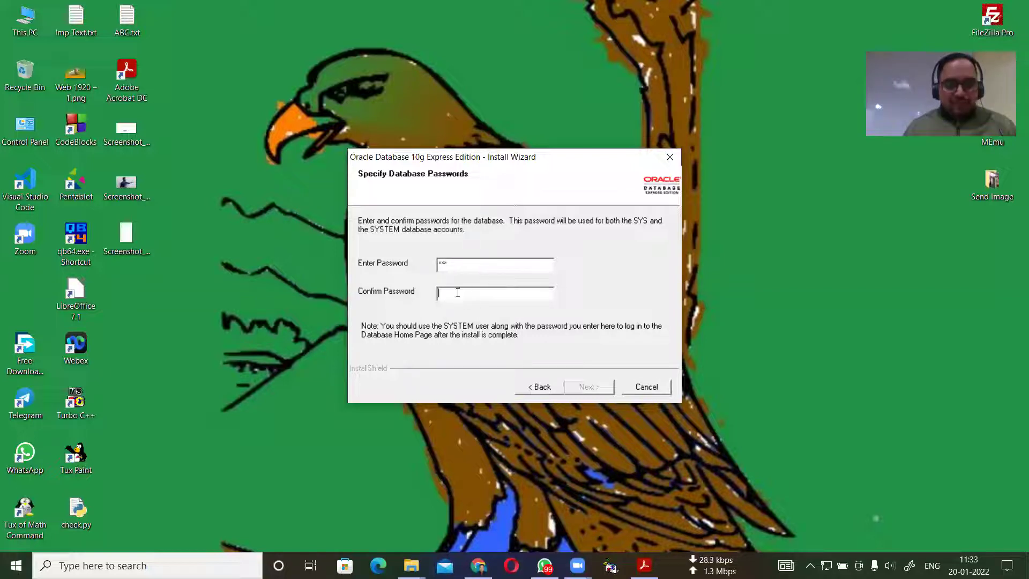
{"action": "type", "text": "***"}
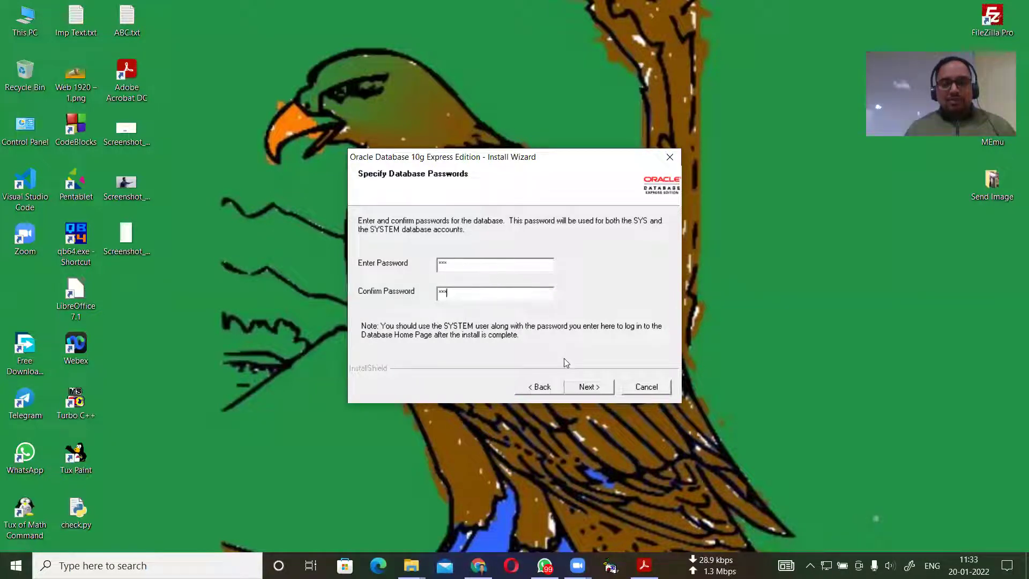
{"action": "left_click", "coordinate": [587, 388]}
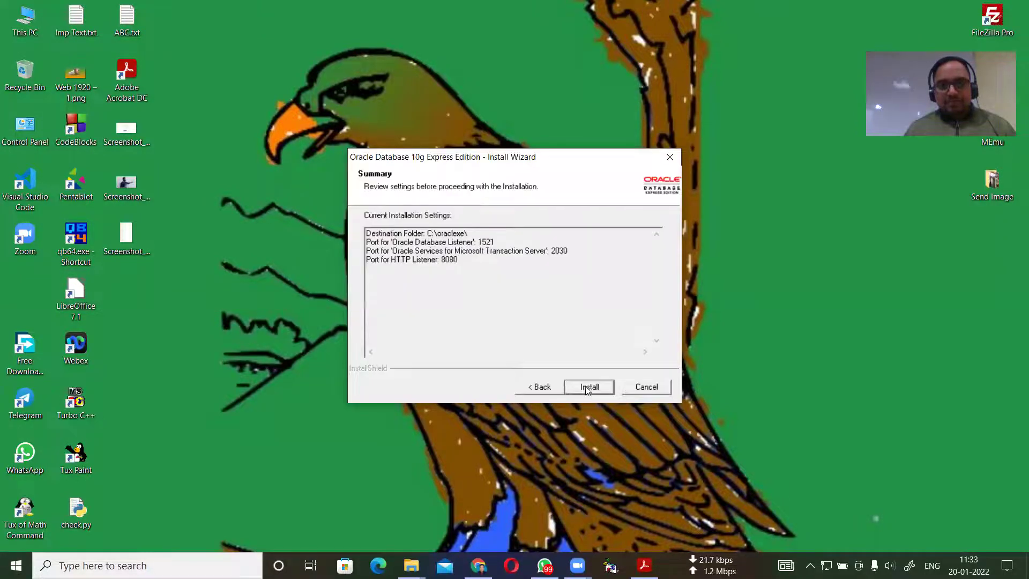
Start the installation from the Summary page and let it run to the Complete page.
{"action": "left_click", "coordinate": [583, 386]}
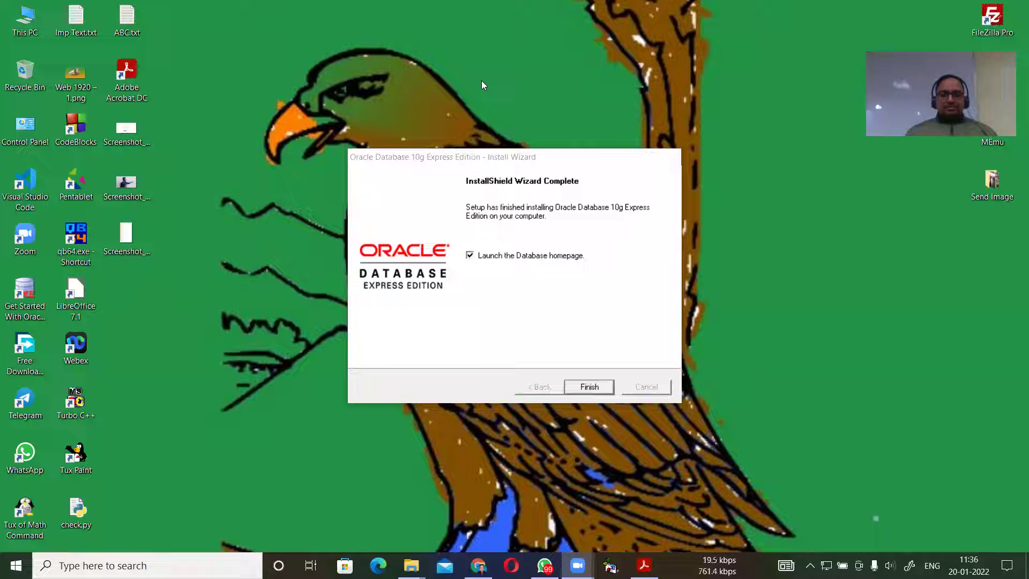
Finish setup to launch the Database Login page in Chrome, then close the browser.
{"action": "left_click", "coordinate": [592, 381]}
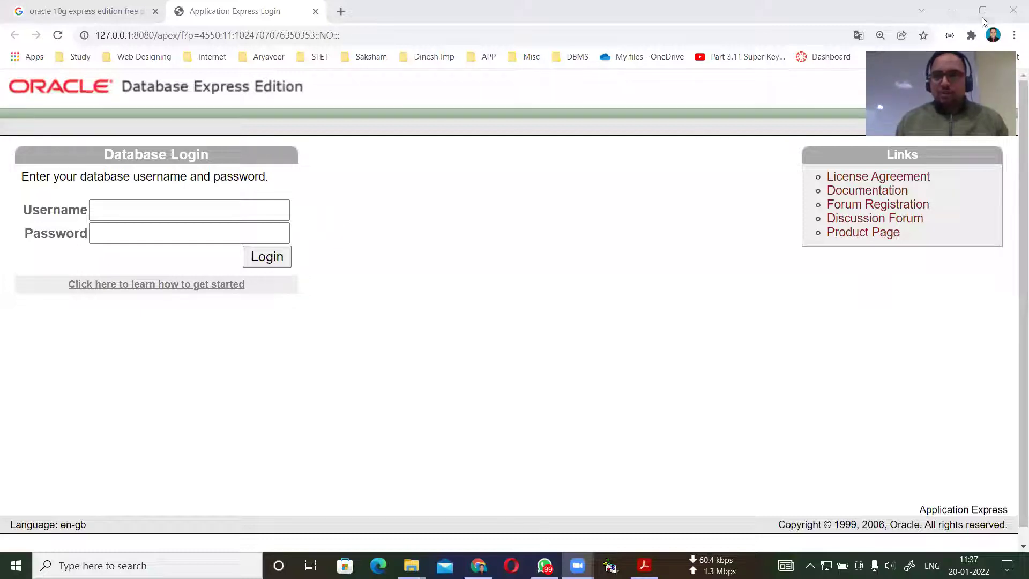
{"action": "left_click", "coordinate": [1013, 12]}
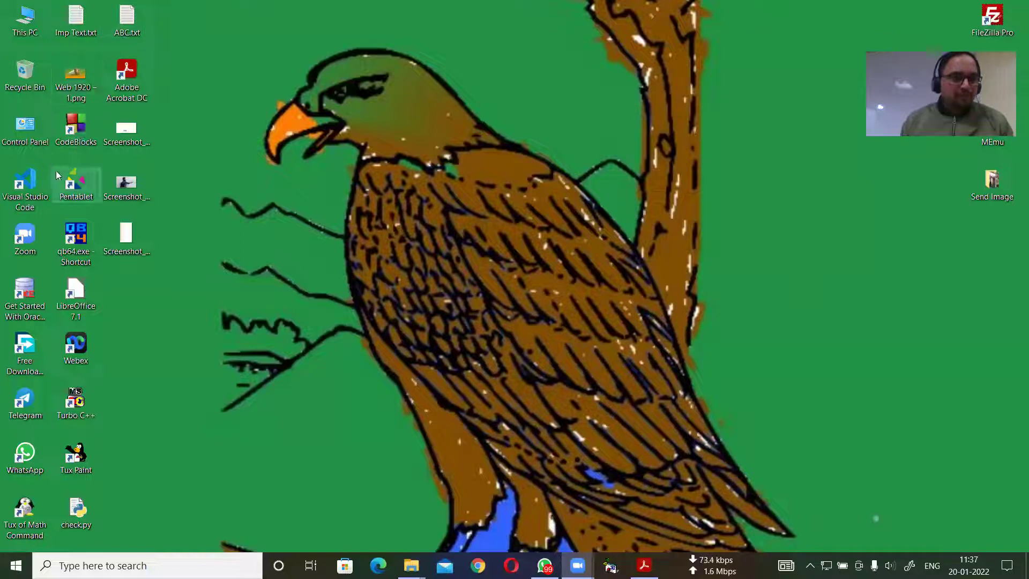
Browse D:\PART-1\Study Materials\DBMS Notes and open 'How to open Oracle 11g.txt'.
{"action": "double_click", "coordinate": [20, 32]}
{"action": "double_click", "coordinate": [355, 247]}
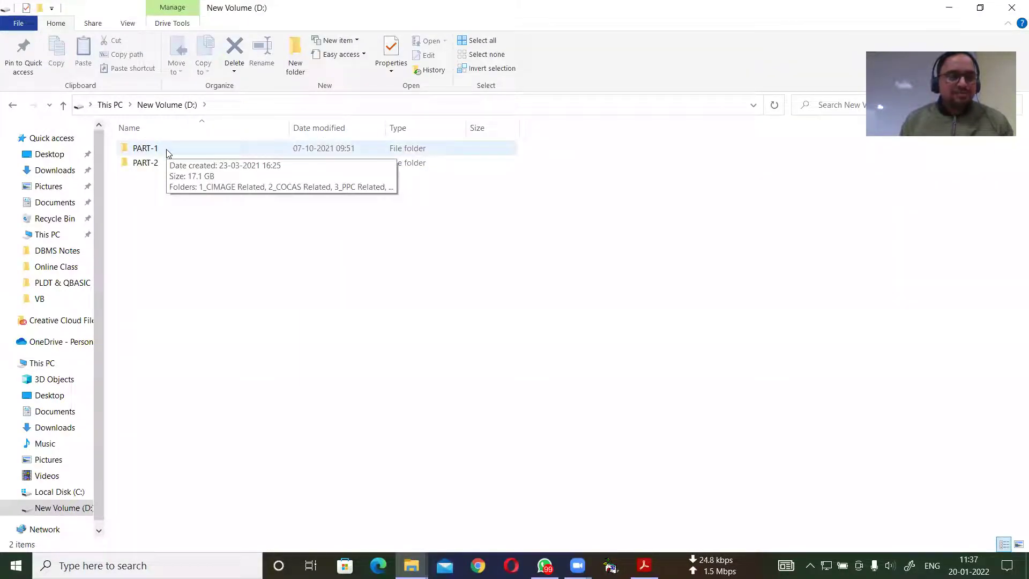
{"action": "left_click", "coordinate": [168, 153]}
{"action": "double_click", "coordinate": [167, 153]}
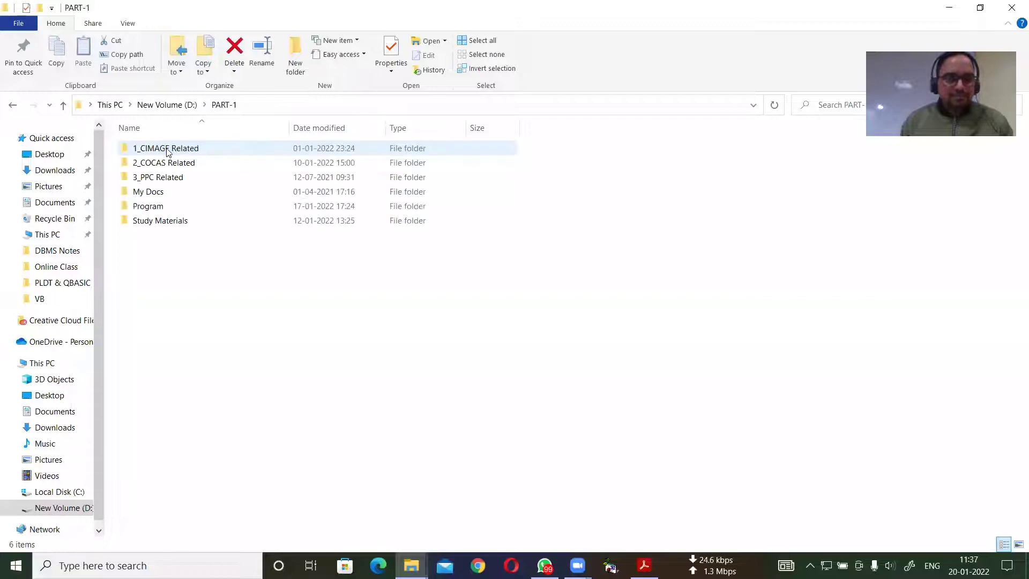
{"action": "double_click", "coordinate": [164, 223]}
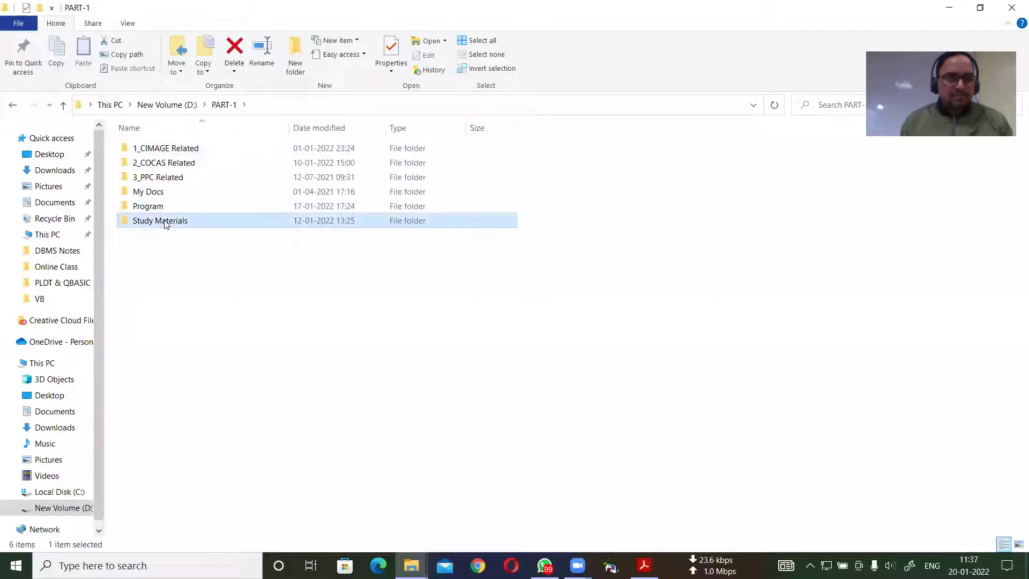
{"action": "left_click", "coordinate": [152, 192]}
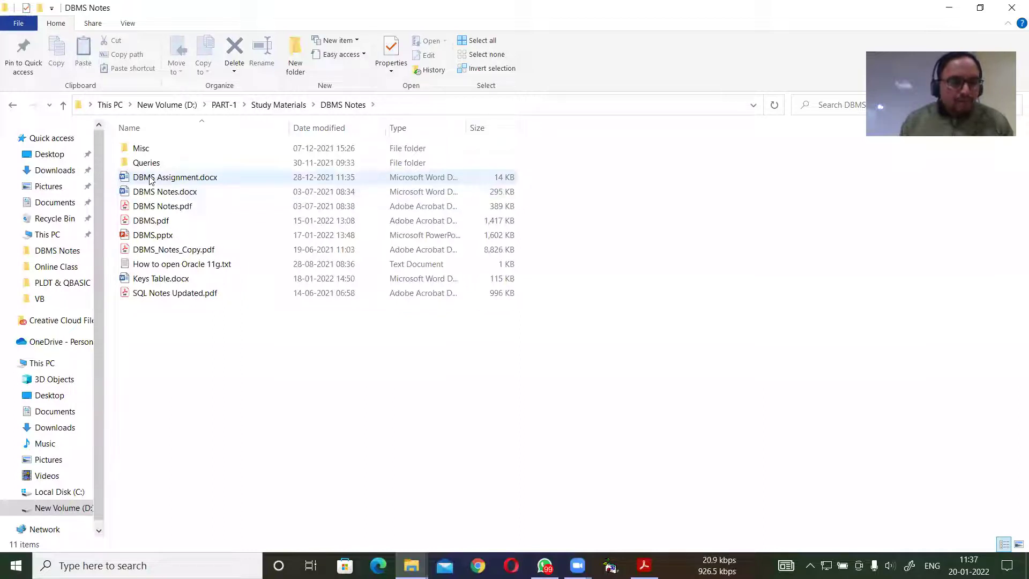
{"action": "double_click", "coordinate": [186, 264]}
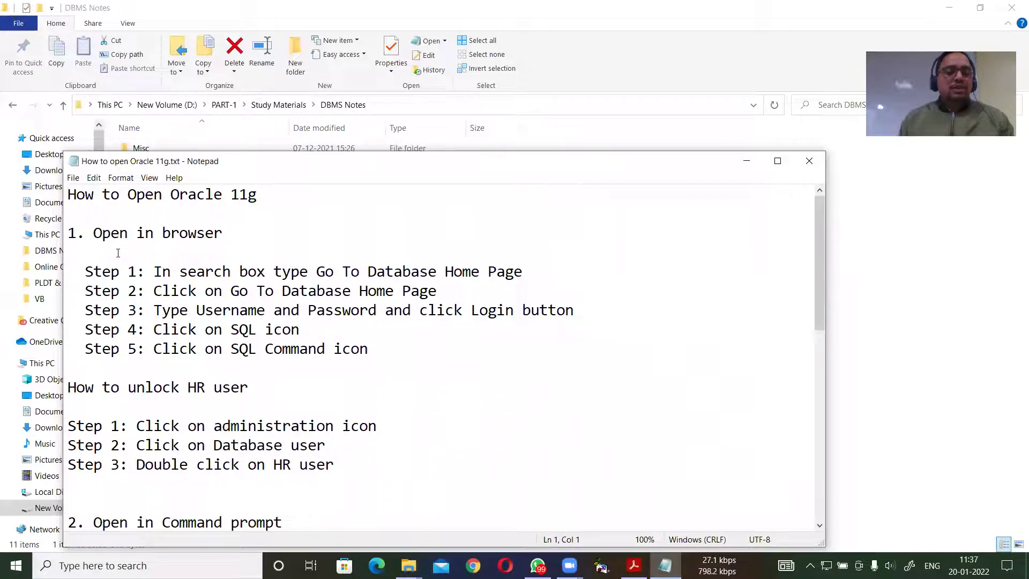
Read through the Oracle 11g login notes in Notepad, then minimize them.
{"action": "left_click_drag", "start_coordinate": [95, 232], "coordinate": [222, 232]}
{"action": "left_click_drag", "start_coordinate": [106, 528], "coordinate": [81, 503]}
{"action": "left_click", "coordinate": [209, 315]}
{"action": "scroll", "coordinate": [209, 315], "scroll_direction": "up", "scroll_amount": 3}
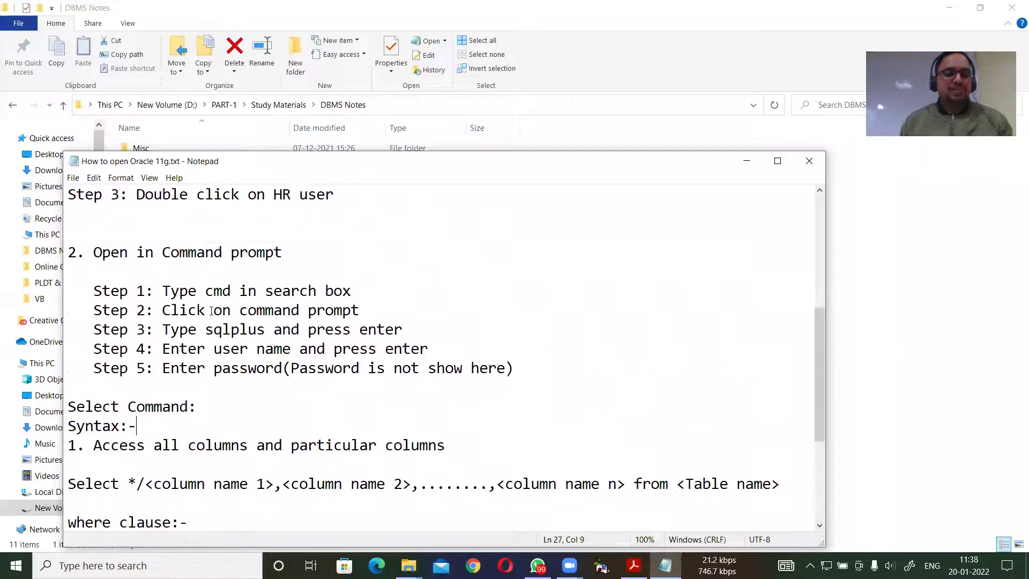
{"action": "scroll", "coordinate": [156, 314], "scroll_direction": "up", "scroll_amount": 4}
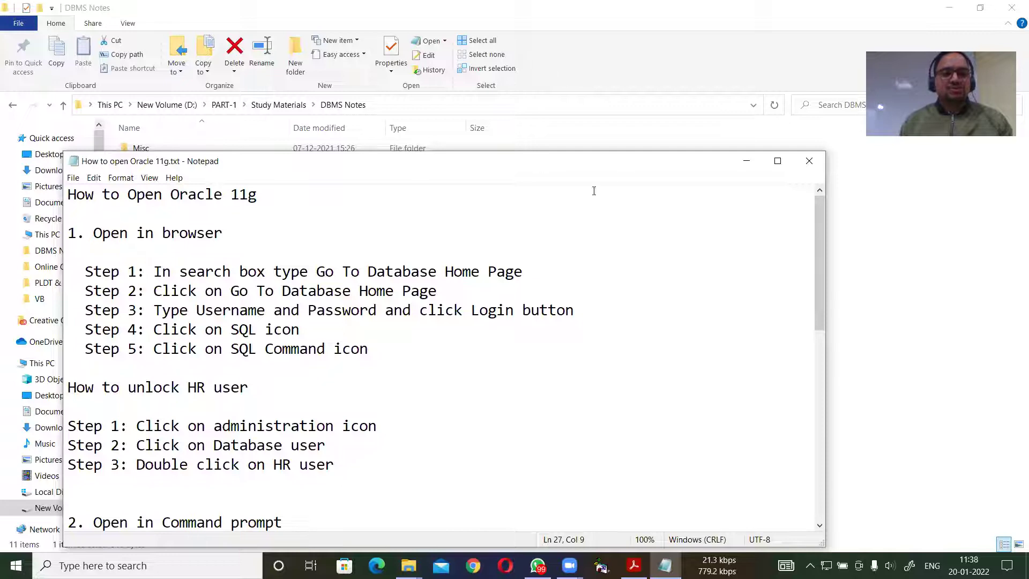
{"action": "left_click", "coordinate": [745, 163]}
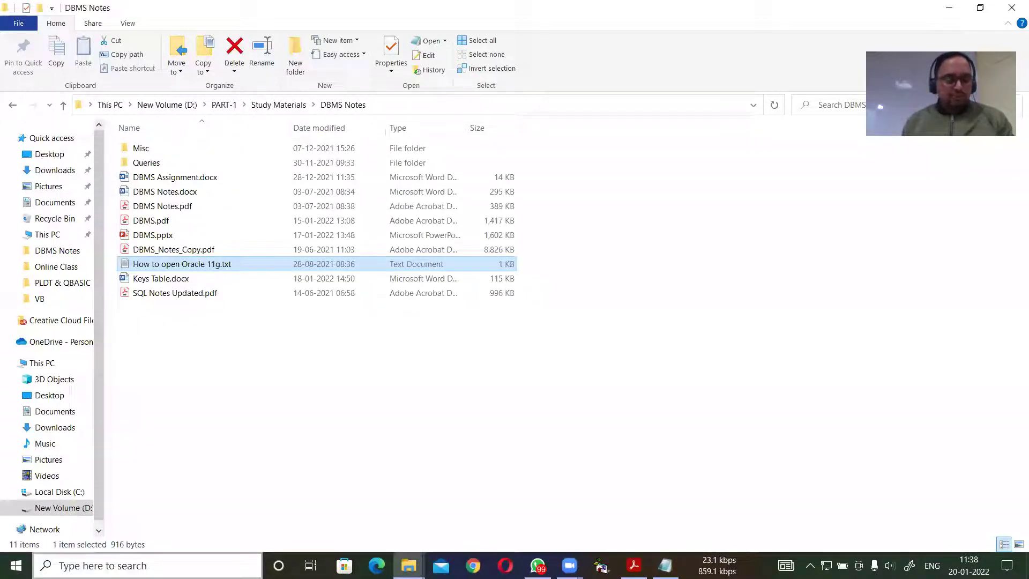
Dismiss the search panel and Start menu and show the desktop.
{"action": "key", "text": "super"}
{"action": "left_click", "coordinate": [96, 557]}
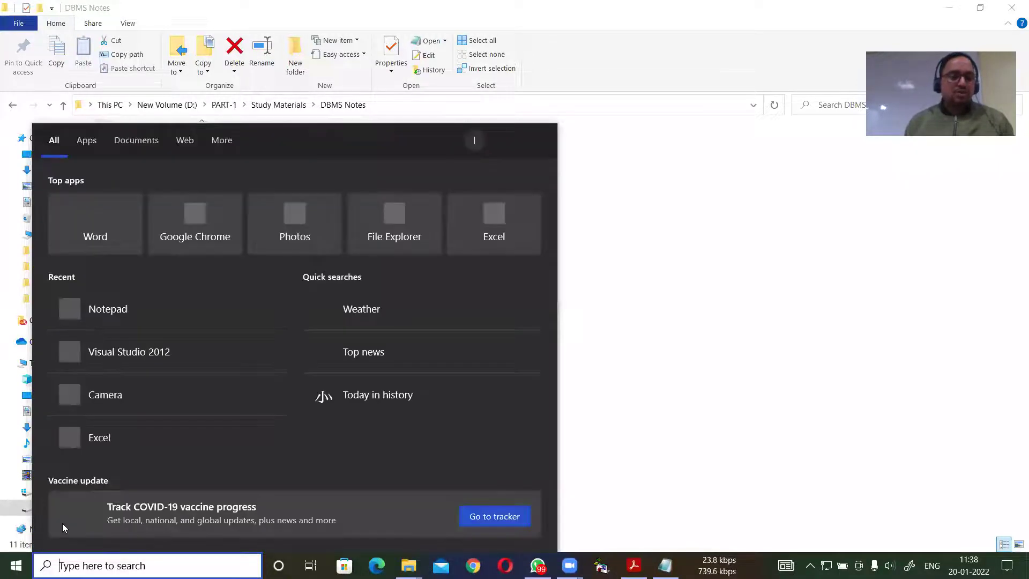
{"action": "key", "text": "Escape"}
{"action": "key", "text": "super"}
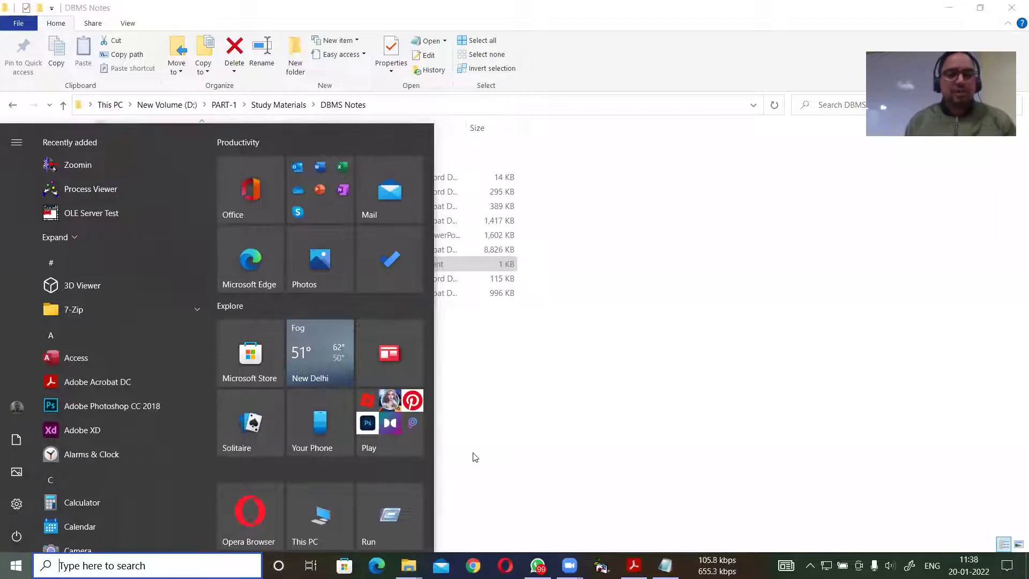
{"action": "left_click", "coordinate": [540, 429]}
{"action": "key", "text": "super+d"}
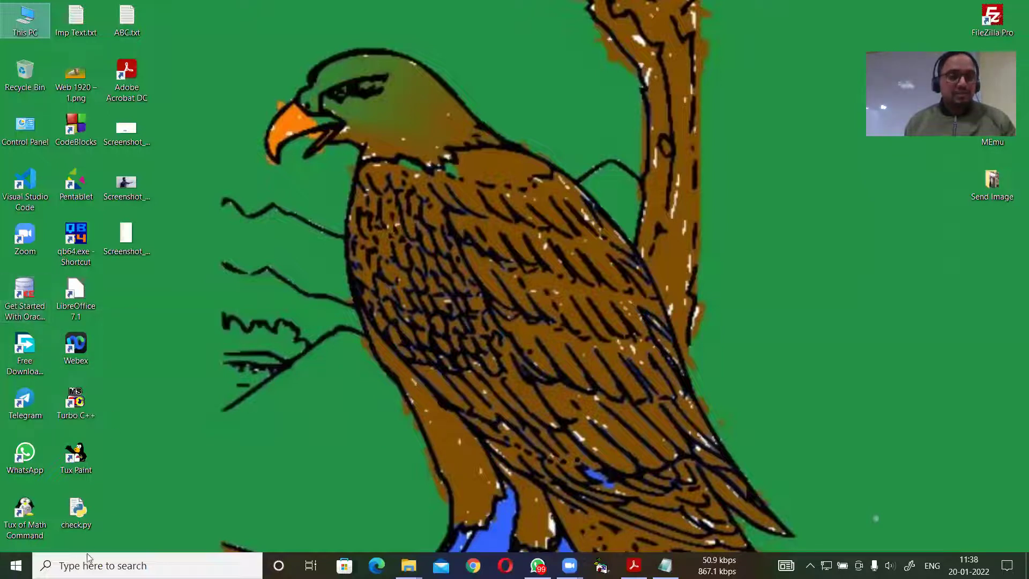
Search for 'go to database home page' and launch the Go To Database Home Page result.
{"action": "left_click", "coordinate": [102, 565]}
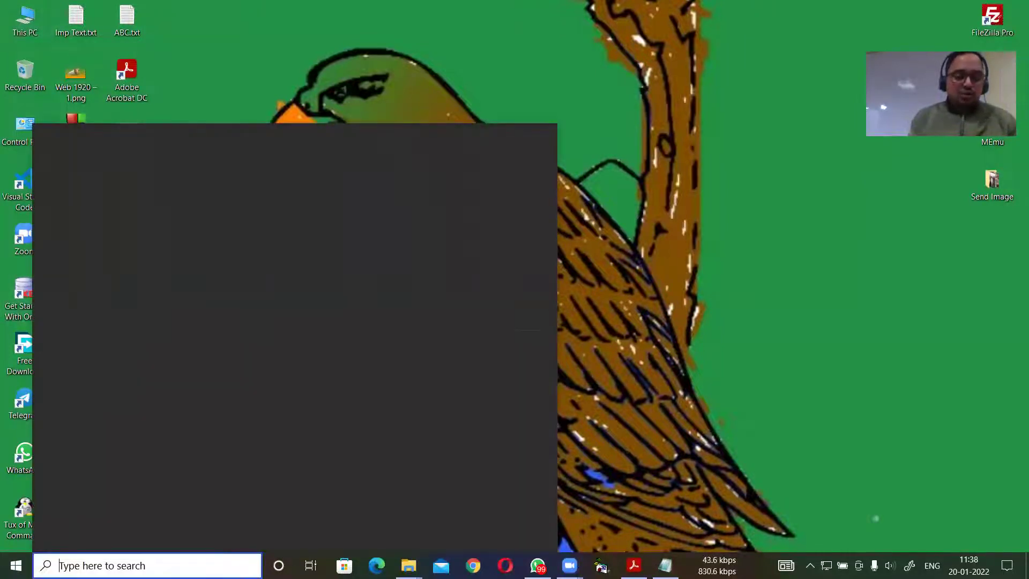
{"action": "type", "text": "go"}
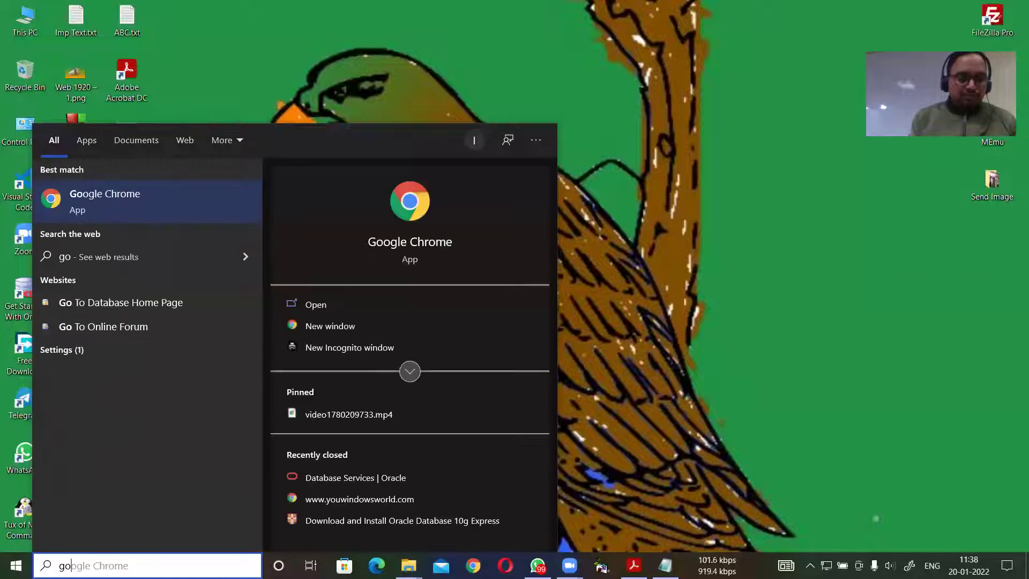
{"action": "type", "text": "to"}
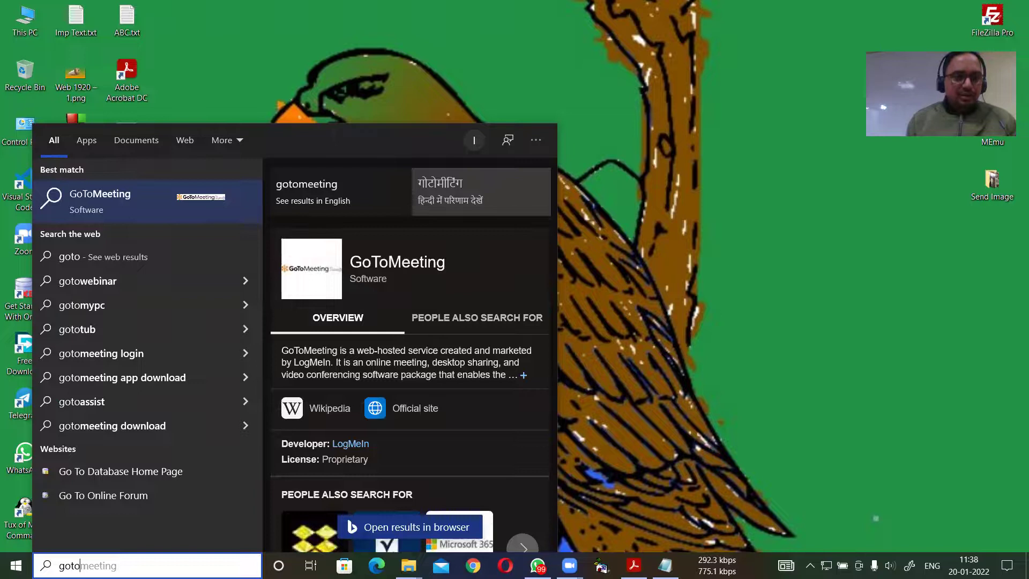
{"action": "type", "text": " da"}
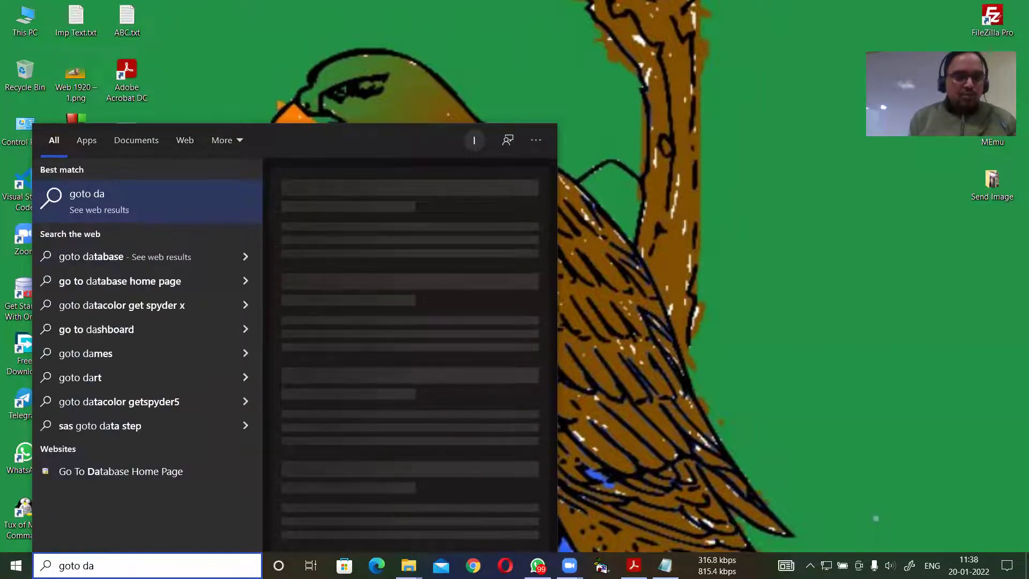
{"action": "type", "text": " h"}
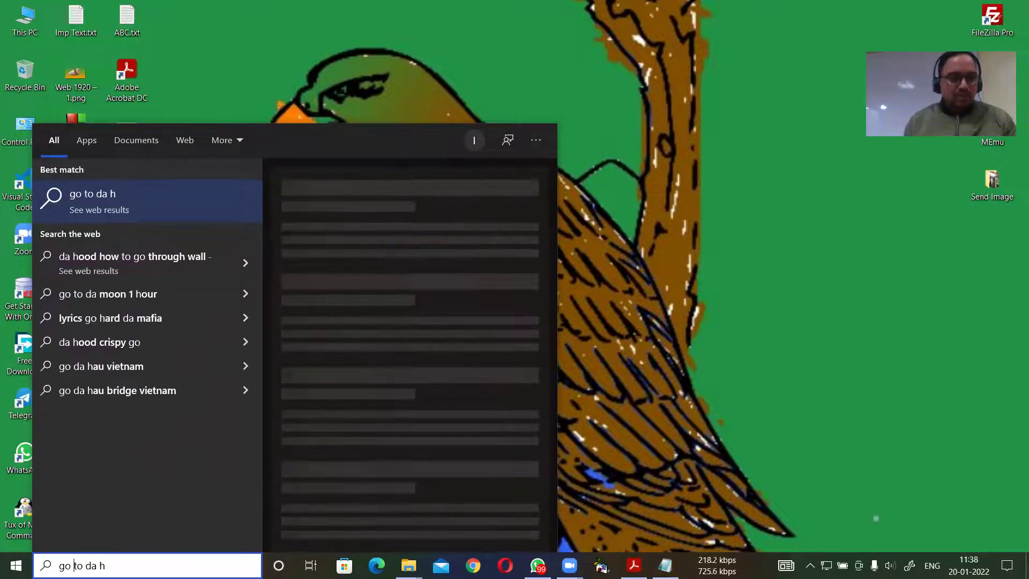
{"action": "key", "text": "BackSpace"}
{"action": "key", "text": "BackSpace"}
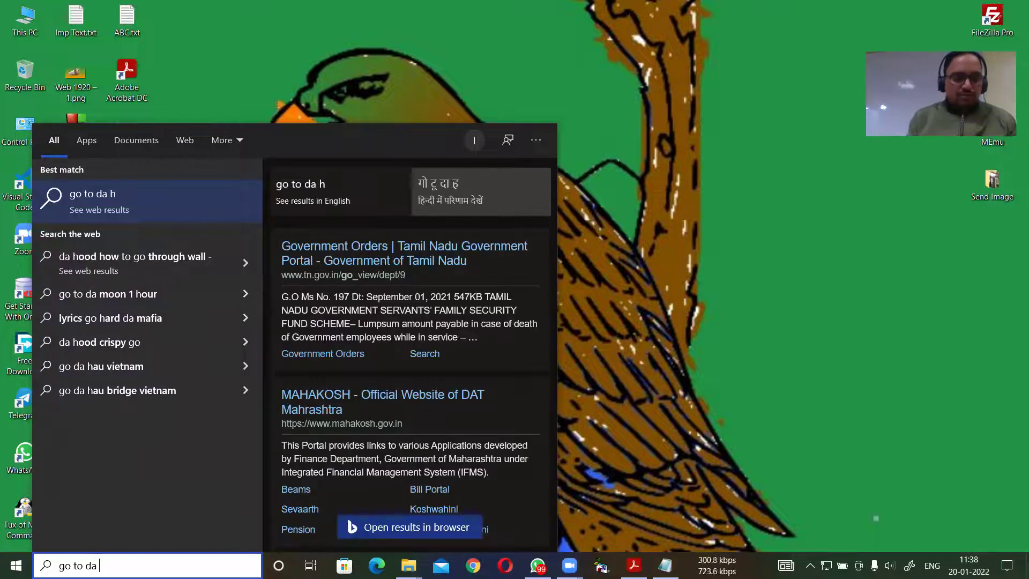
{"action": "type", "text": "ta"}
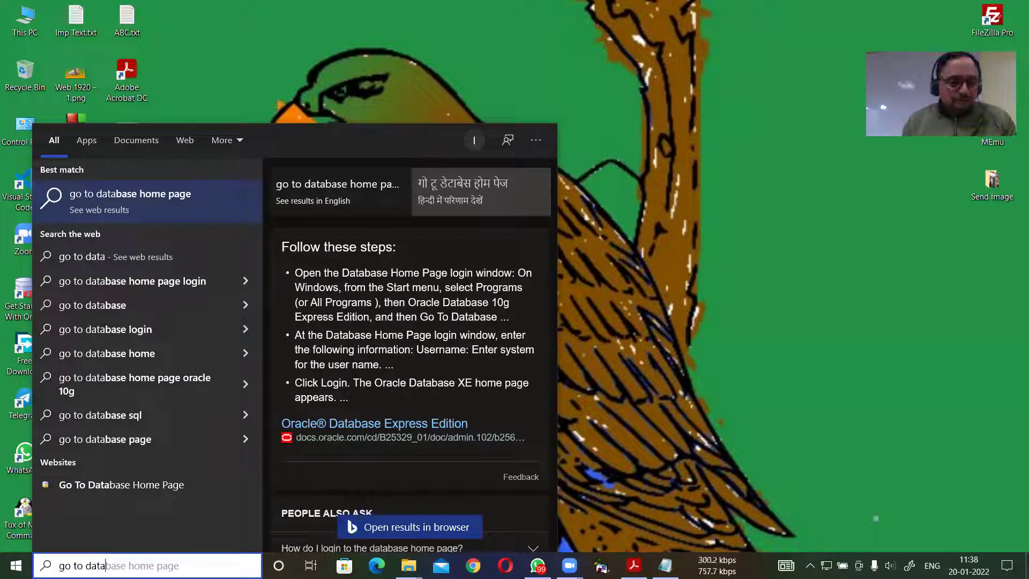
{"action": "key", "text": "Right"}
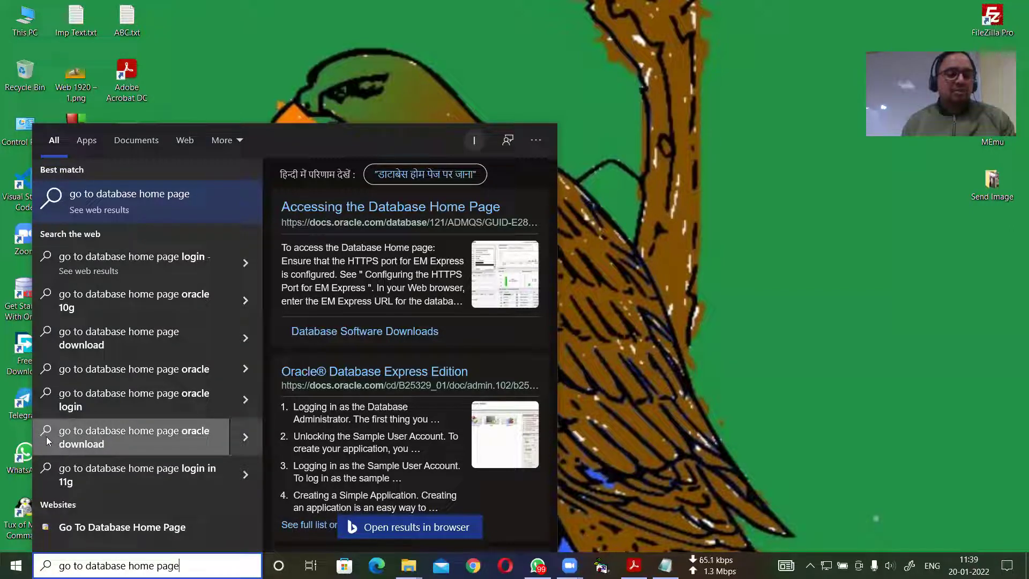
{"action": "left_click", "coordinate": [125, 528]}
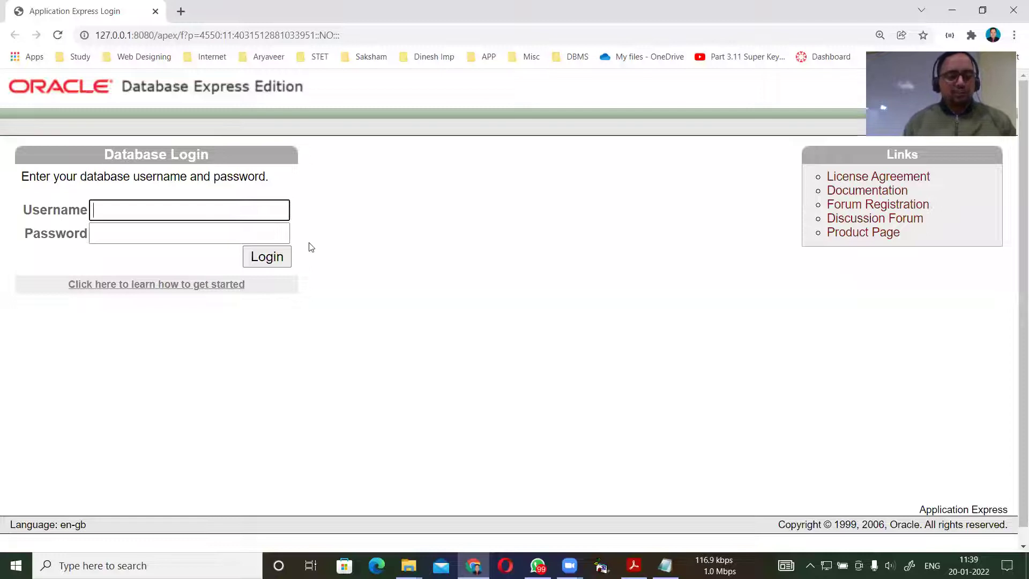
{"action": "key", "text": "alt+Tab"}
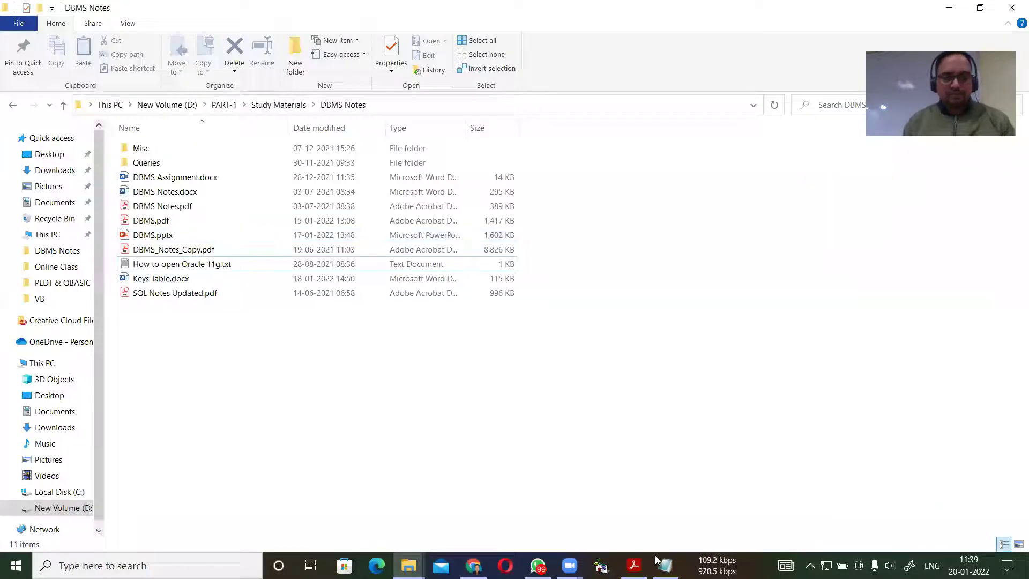
{"action": "key", "text": "alt+Tab"}
{"action": "key", "text": "alt+Tab"}
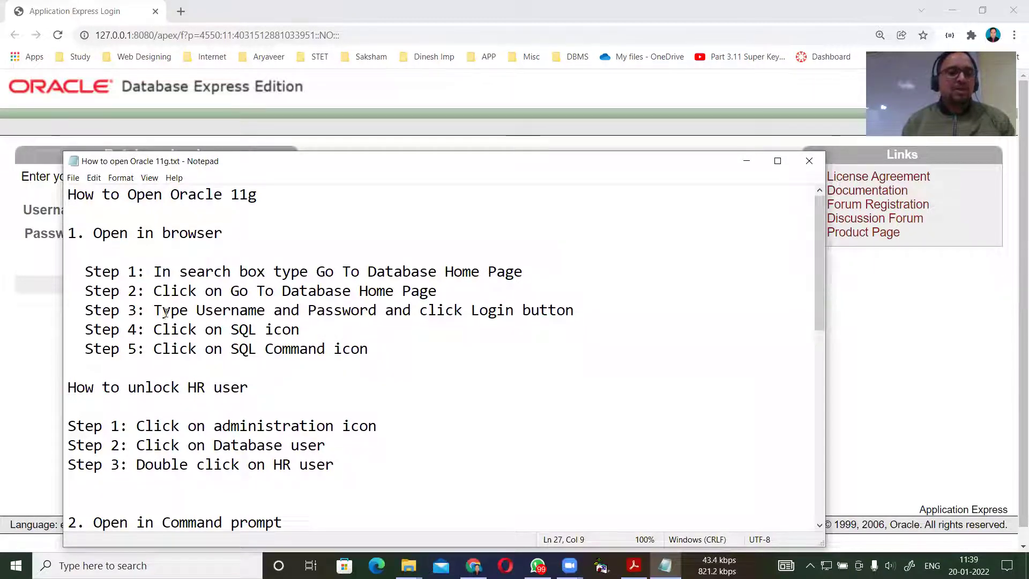
{"action": "key", "text": "alt+Tab"}
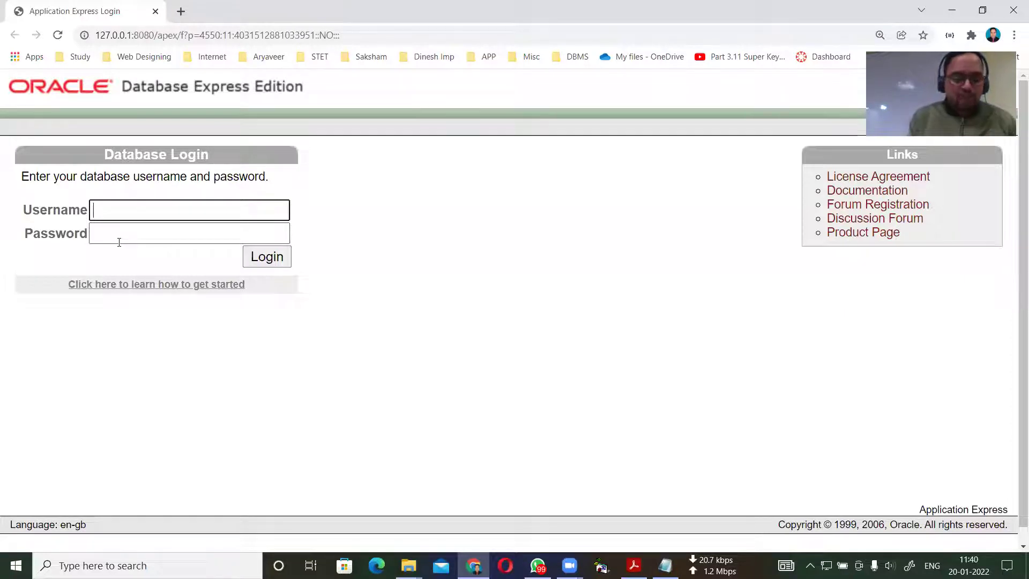
Log in on the Database Login page as system with the admin password.
{"action": "type", "text": "system"}
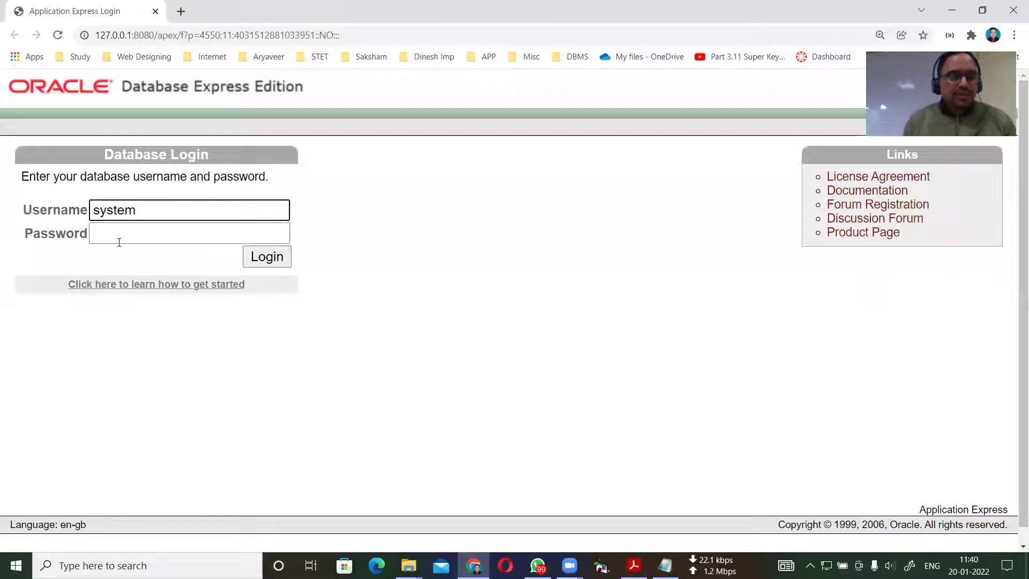
{"action": "left_click", "coordinate": [119, 238]}
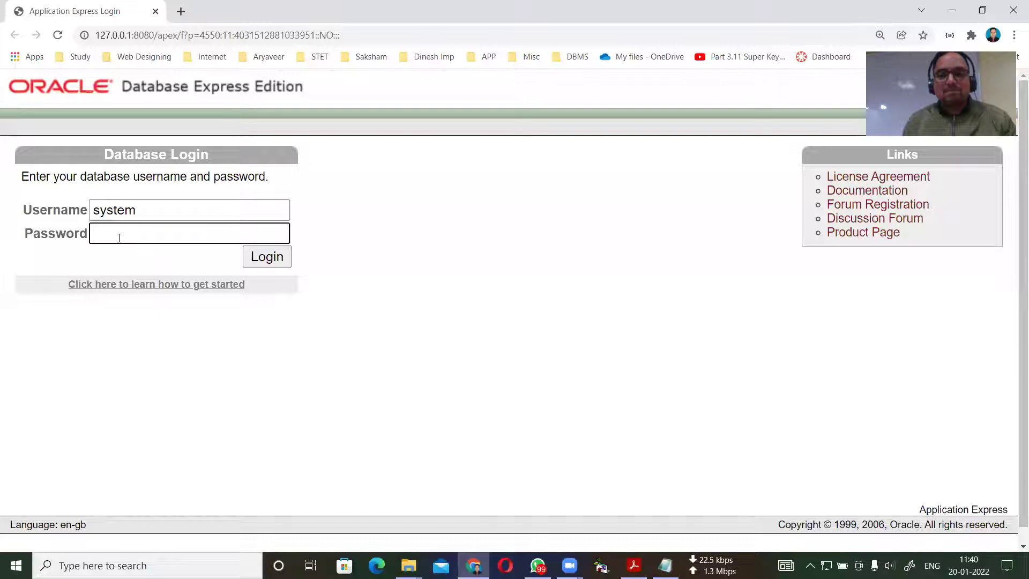
{"action": "type", "text": "•••"}
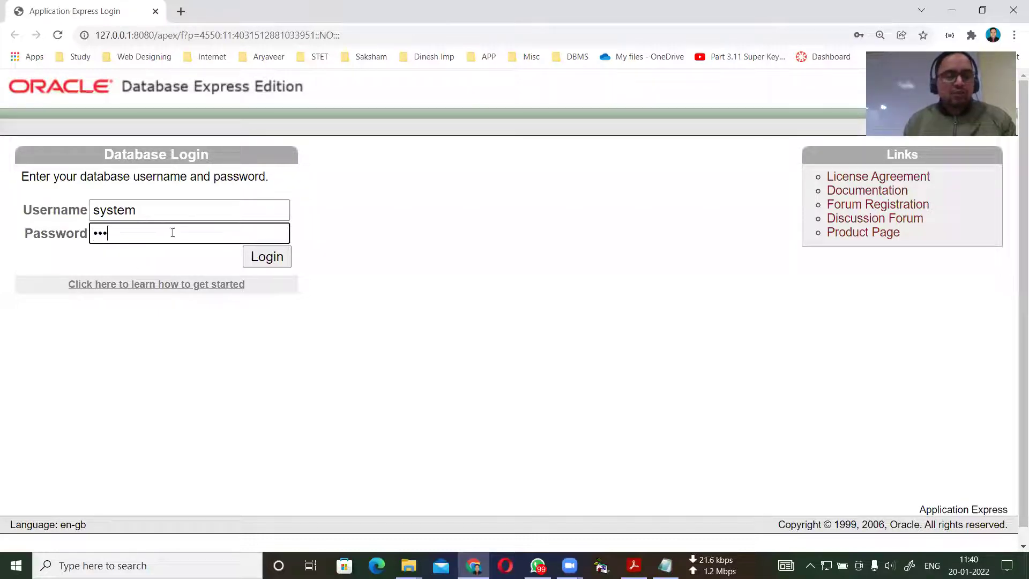
{"action": "left_click", "coordinate": [272, 264]}
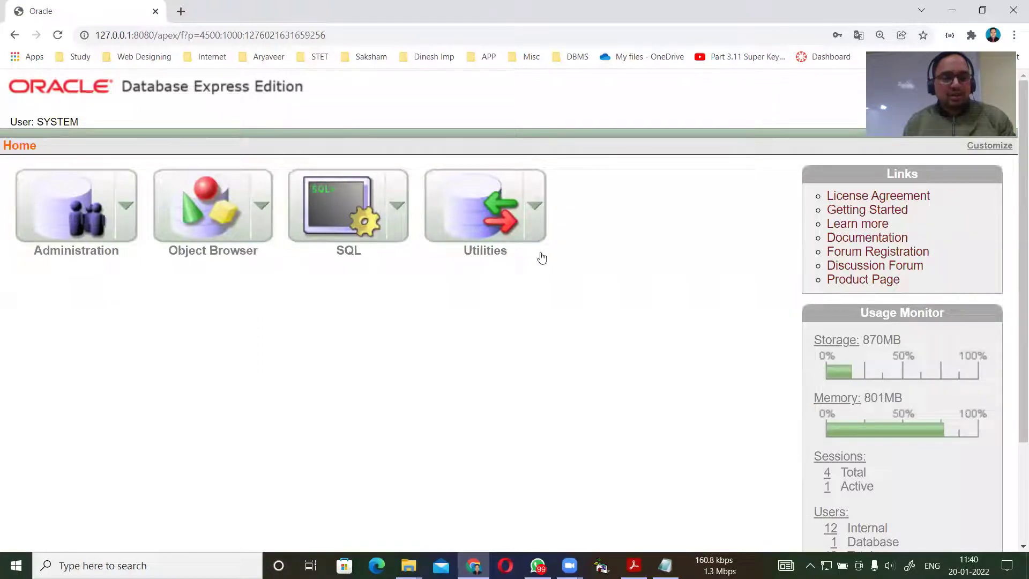
Check the Oracle notes, then go to SQL and open SQL Commands.
{"action": "key", "text": "alt+Tab"}
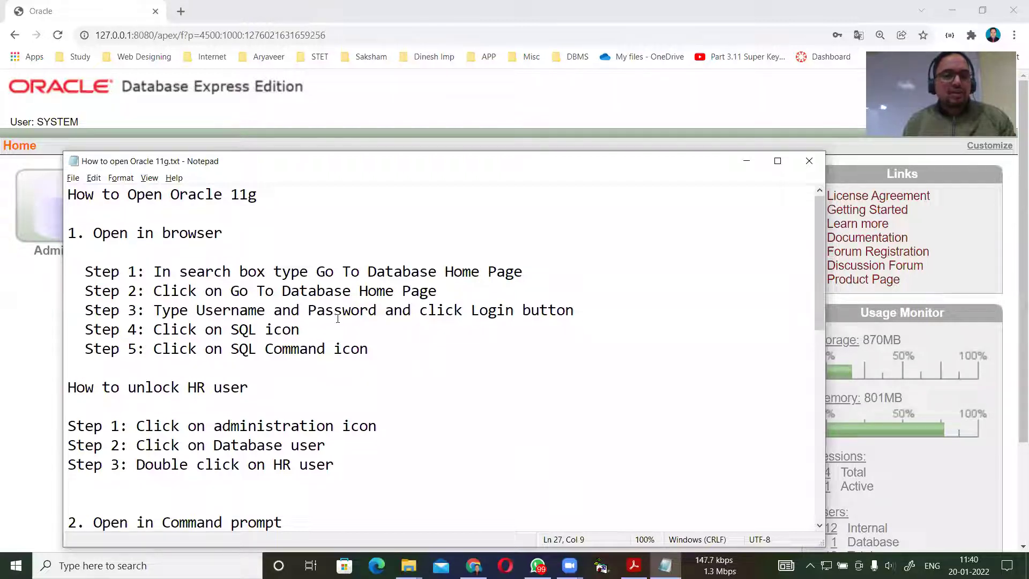
{"action": "key", "text": "alt+Tab"}
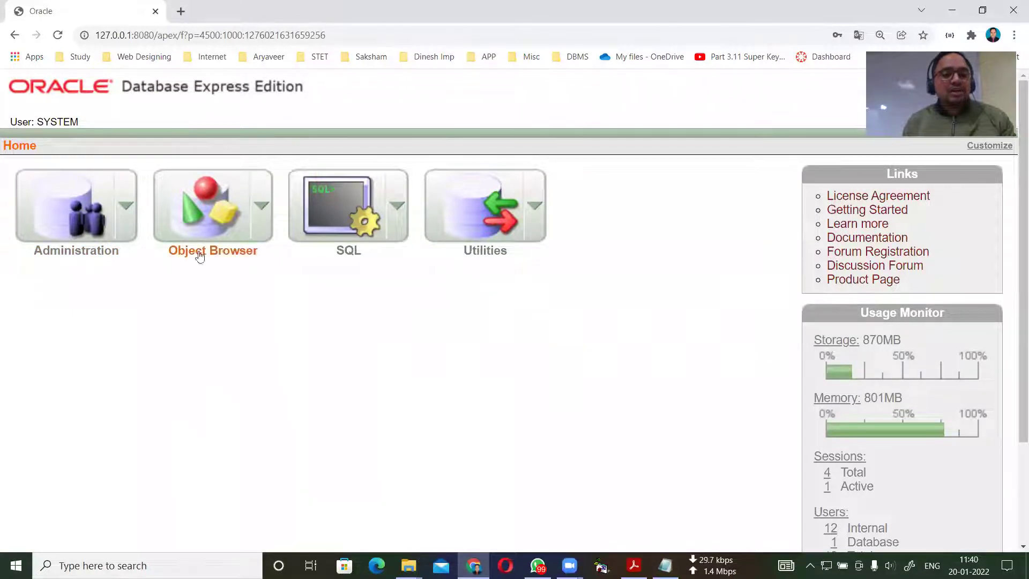
{"action": "left_click", "coordinate": [343, 217]}
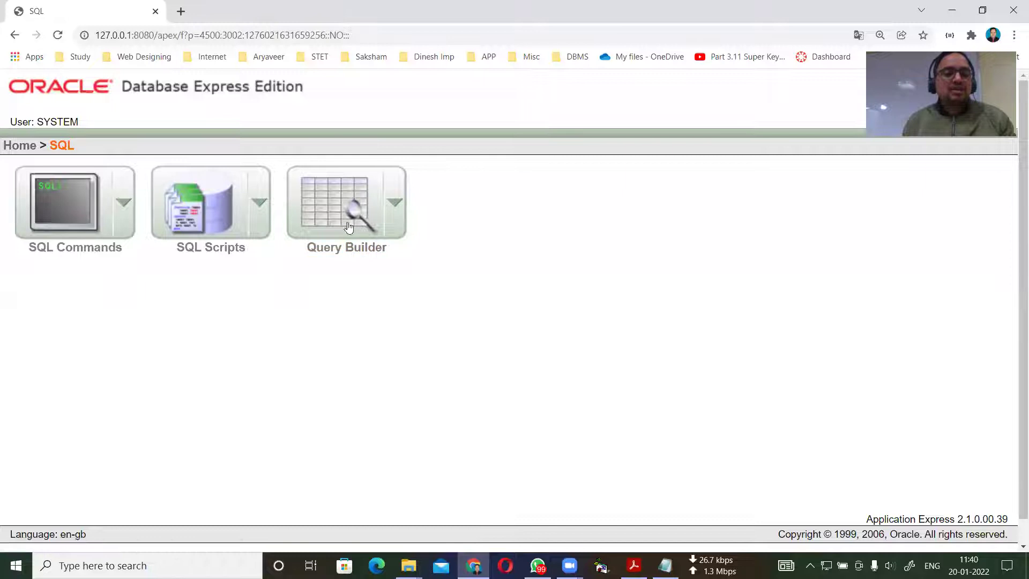
{"action": "left_click", "coordinate": [67, 199]}
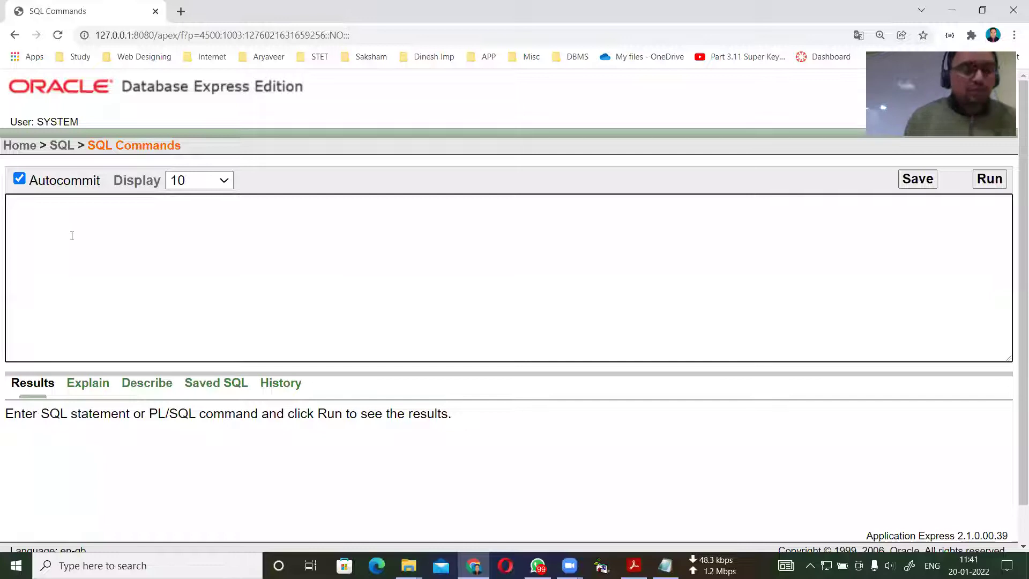
Run 'create table emp(emp_id varchar2(10), Name varchar2(20))' without a trailing semicolon.
{"action": "type", "text": "create table"}
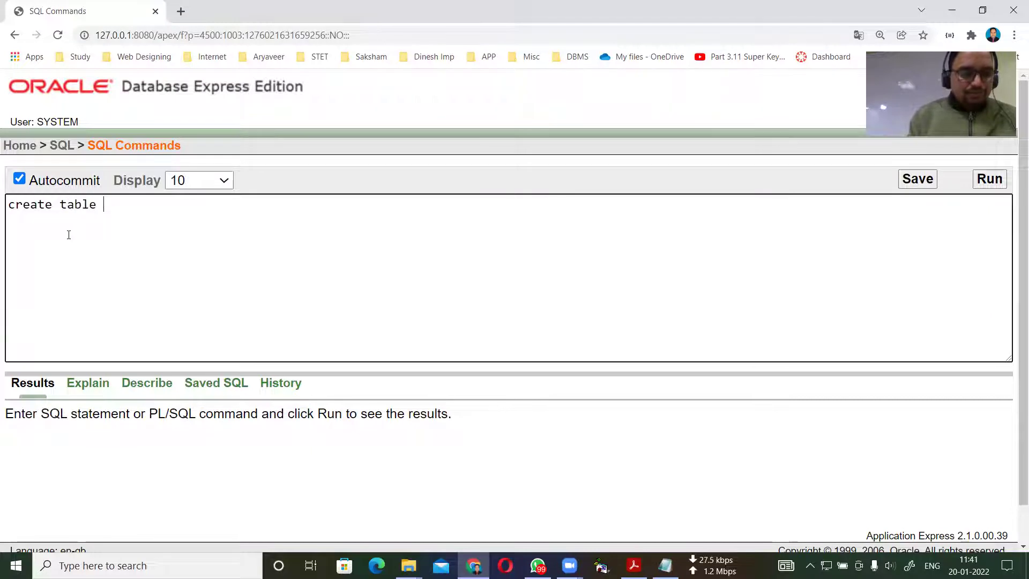
{"action": "type", "text": " emp"}
{"action": "type", "text": "("}
{"action": "type", "text": "emp"}
{"action": "type", "text": "_id "}
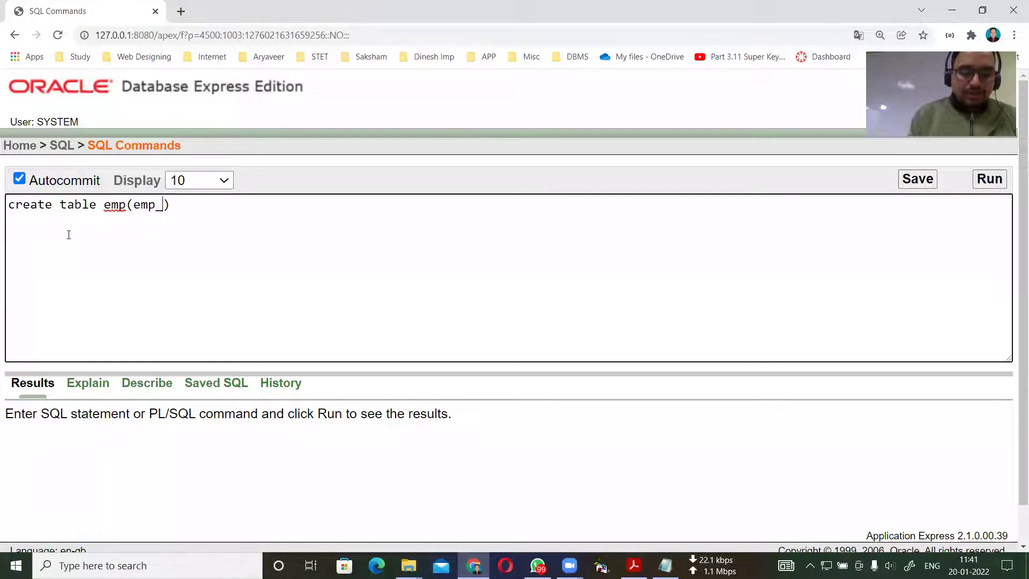
{"action": "type", "text": "varchar2()"}
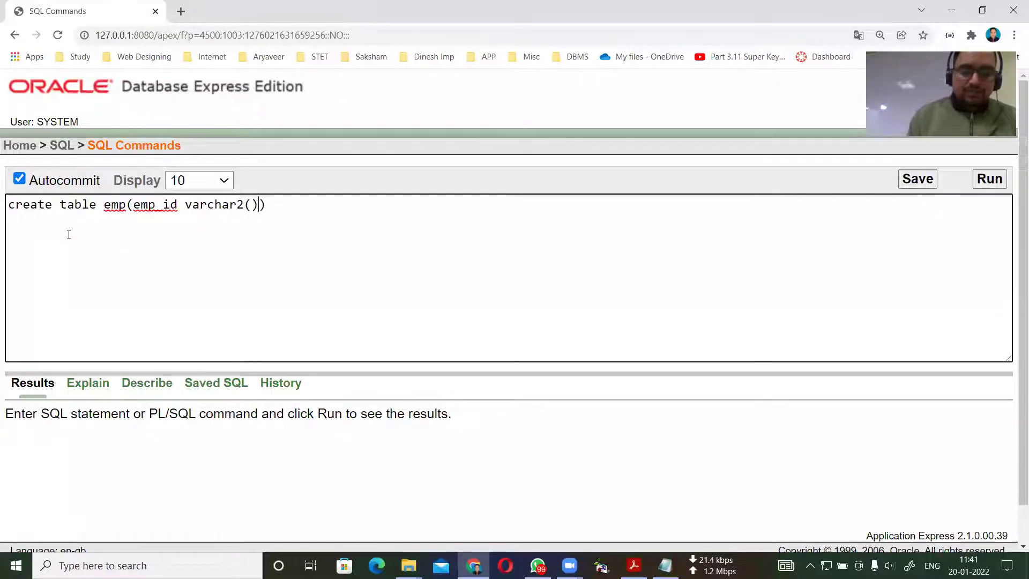
{"action": "type", "text": "10"}
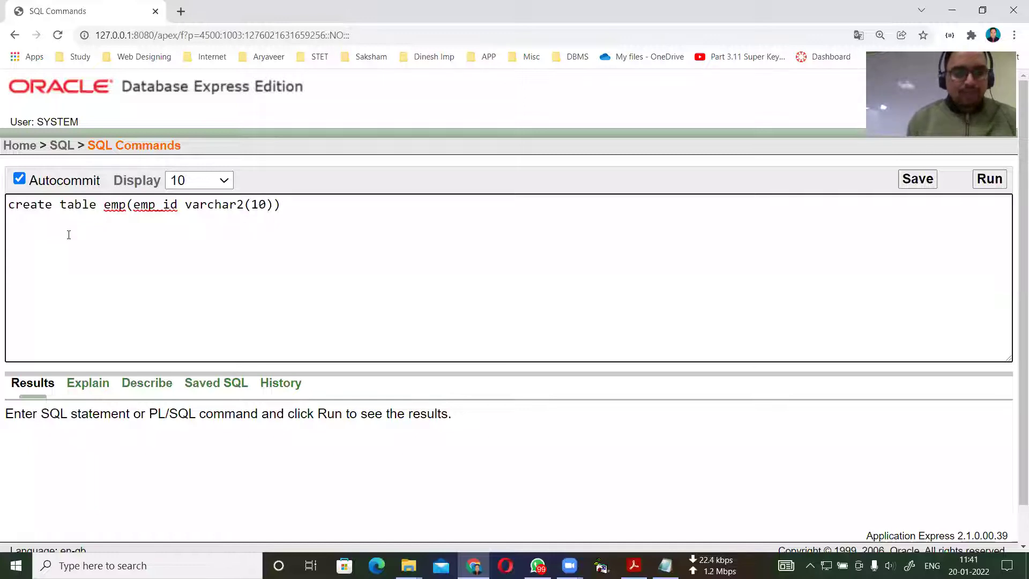
{"action": "key", "text": "Right"}
{"action": "type", "text": ","}
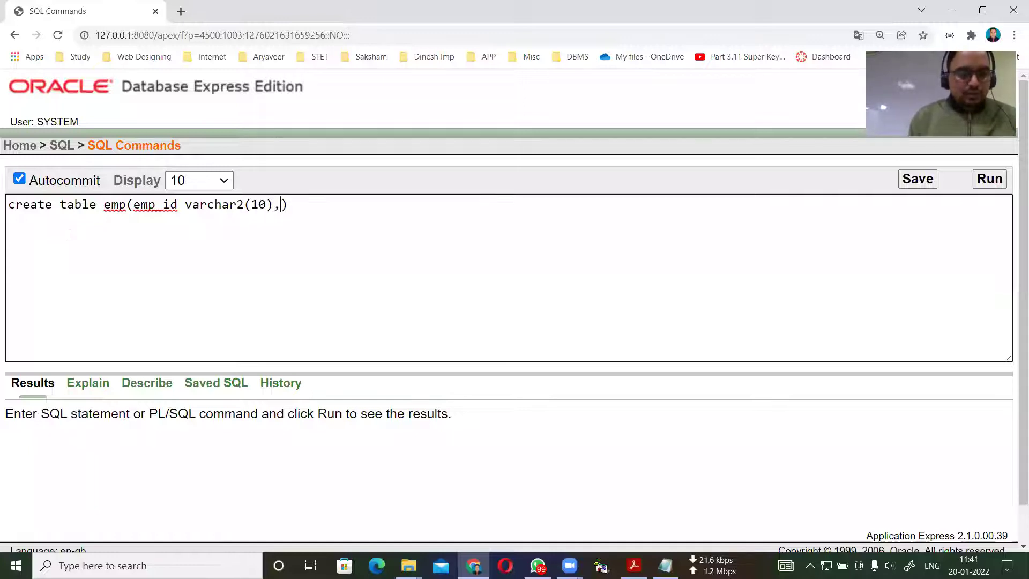
{"action": "type", "text": " Name "}
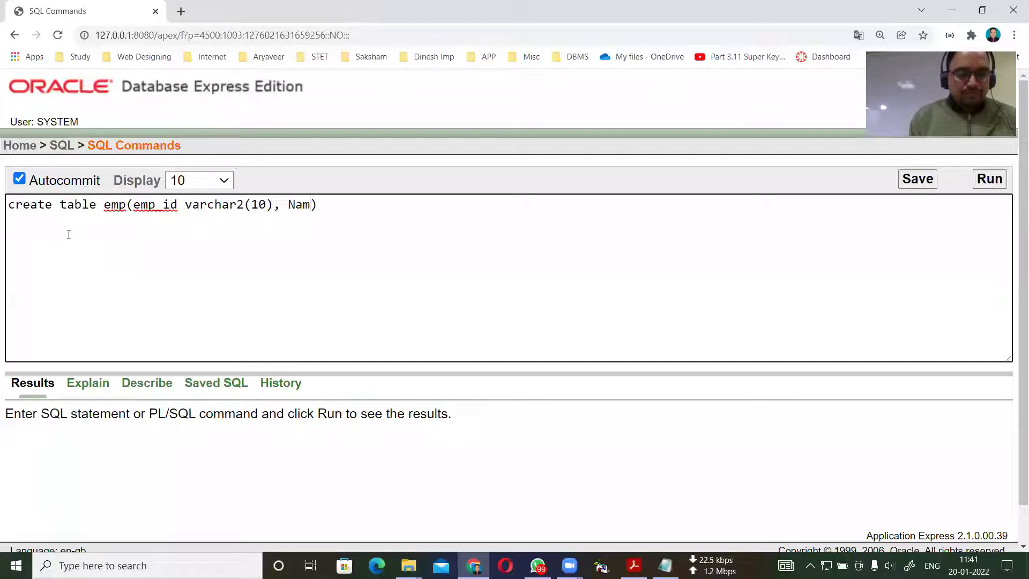
{"action": "type", "text": "varchar"}
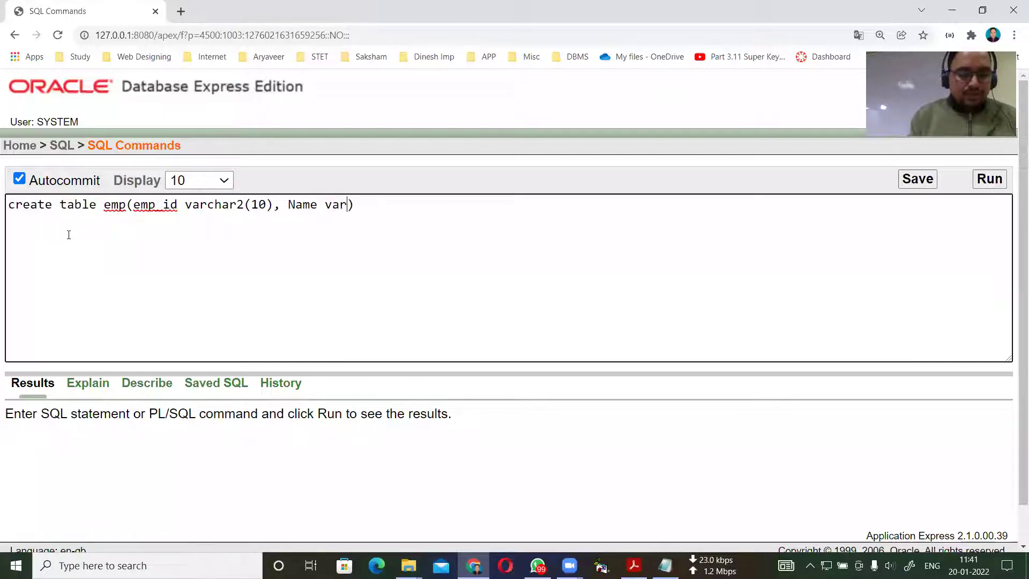
{"action": "type", "text": "2()"}
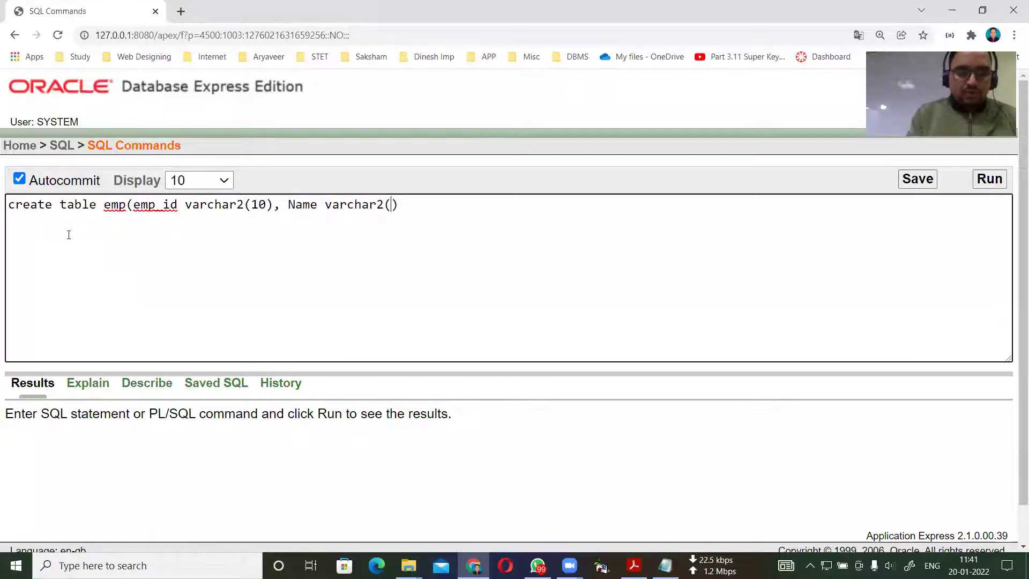
{"action": "type", "text": "20"}
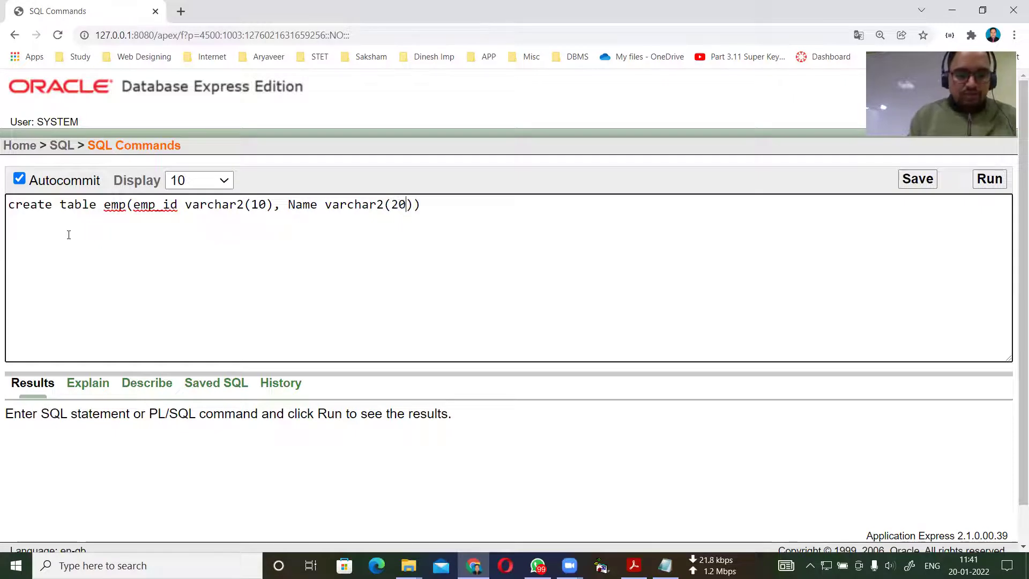
{"action": "left_click", "coordinate": [421, 208]}
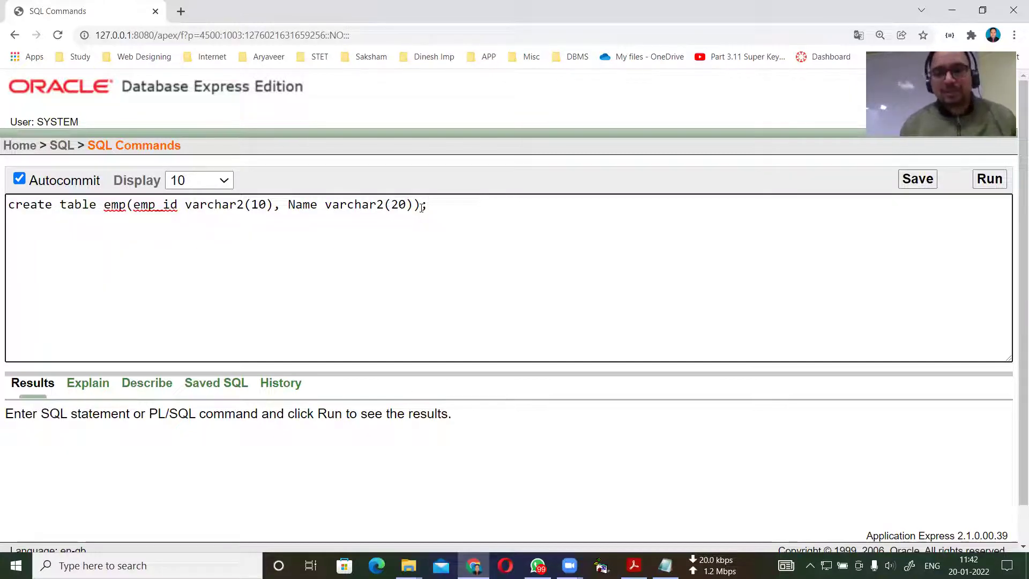
{"action": "key", "text": "BackSpace"}
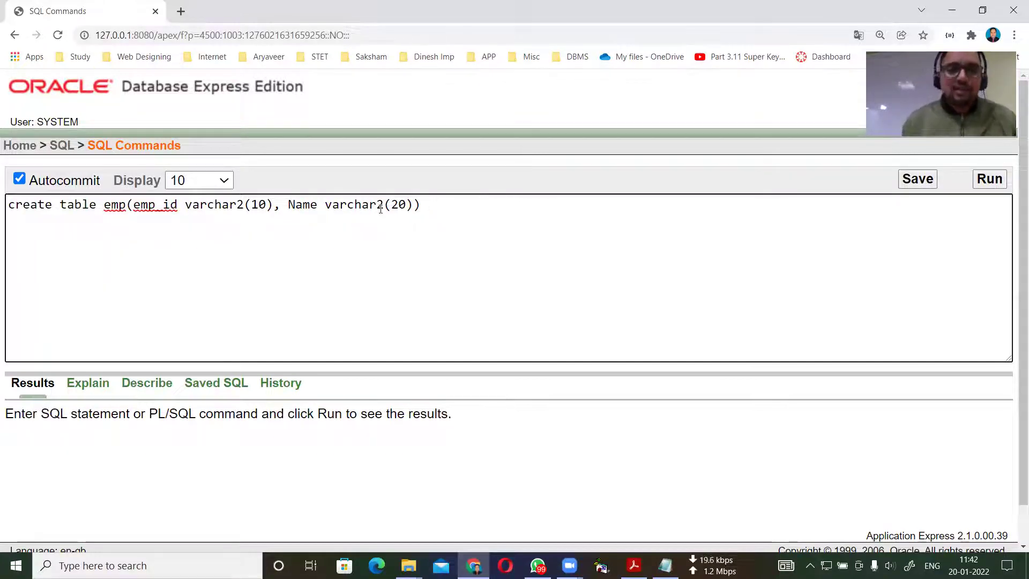
{"action": "left_click", "coordinate": [989, 181]}
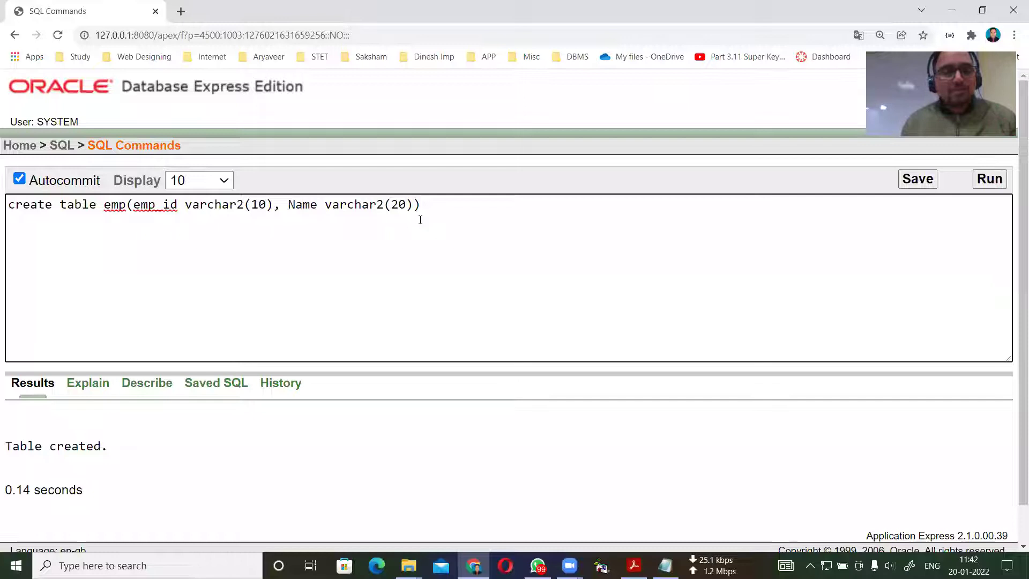
Add 'desc emp' on a new line, select it and run it to describe EMP.
{"action": "key", "text": "Return"}
{"action": "type", "text": "desc table"}
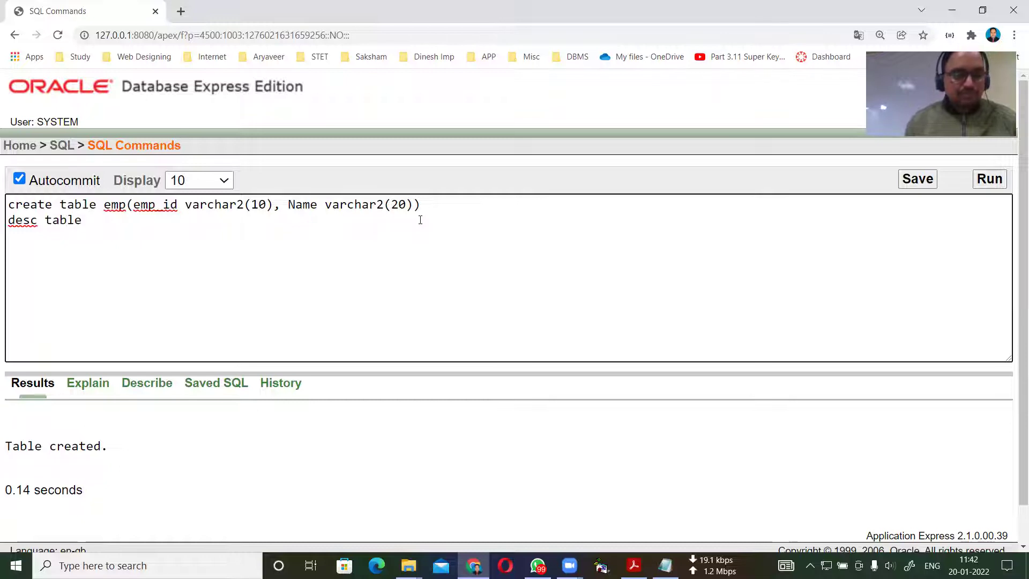
{"action": "key", "text": "BackSpace"}
{"action": "key", "text": "BackSpace"}
{"action": "key", "text": "BackSpace"}
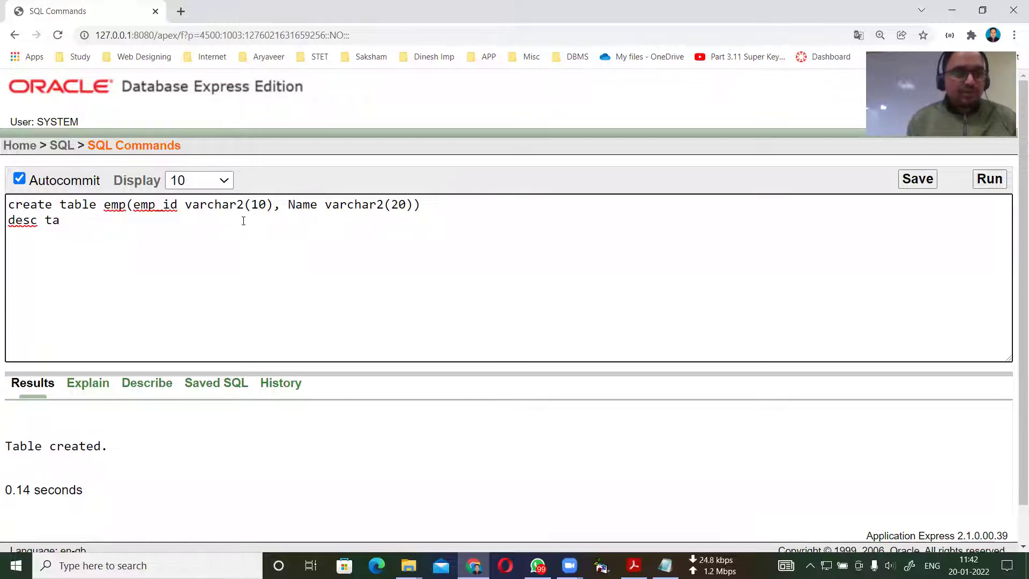
{"action": "key", "text": "BackSpace"}
{"action": "type", "text": "emp"}
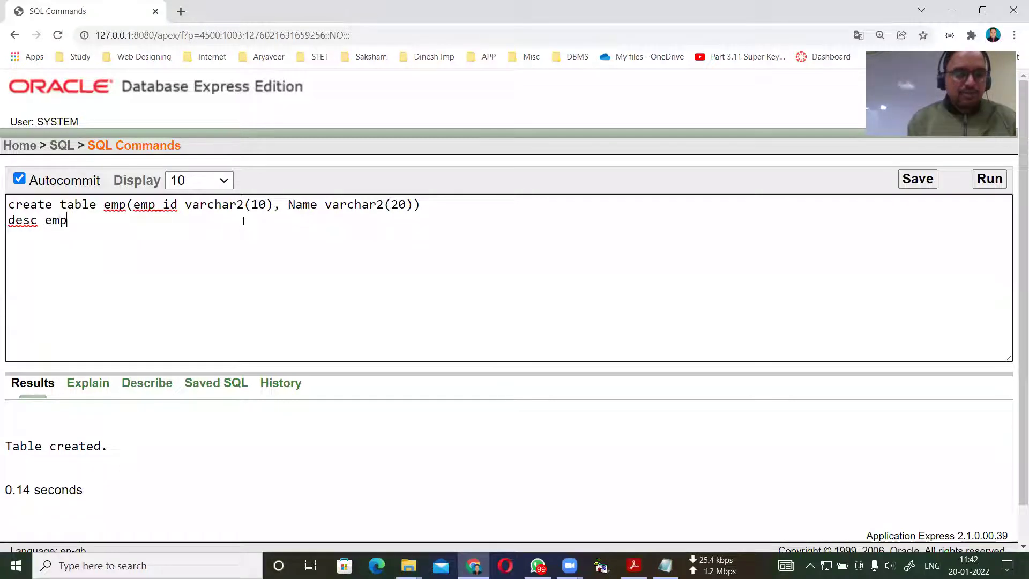
{"action": "key", "text": "shift+Left"}
{"action": "key", "text": "shift+Left"}
{"action": "key", "text": "shift+Left"}
{"action": "key", "text": "shift+Left"}
{"action": "key", "text": "shift+Left"}
{"action": "key", "text": "shift+Left"}
{"action": "key", "text": "shift+Left"}
{"action": "key", "text": "shift+Left"}
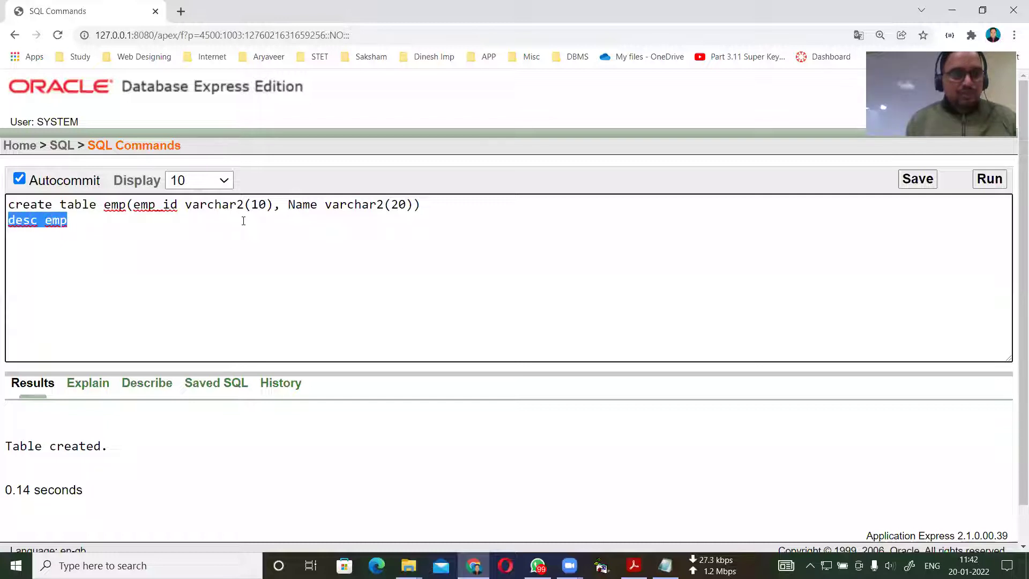
{"action": "left_click", "coordinate": [987, 181]}
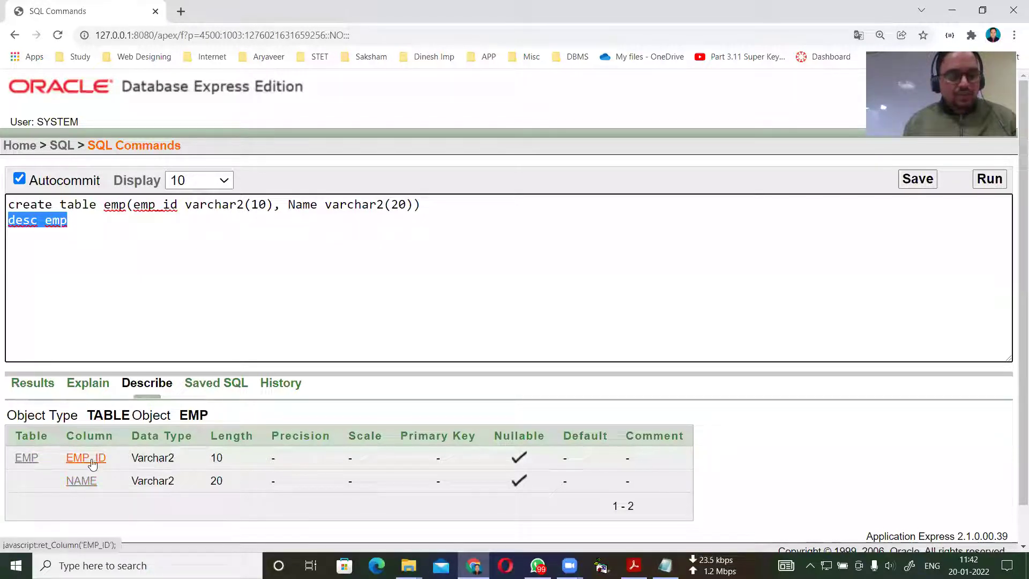
{"action": "left_click", "coordinate": [99, 225]}
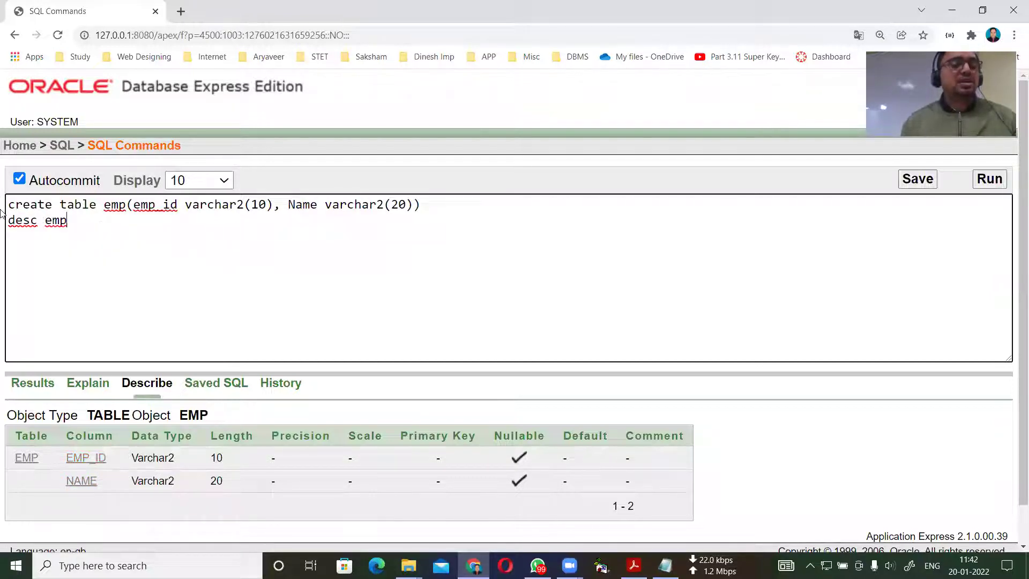
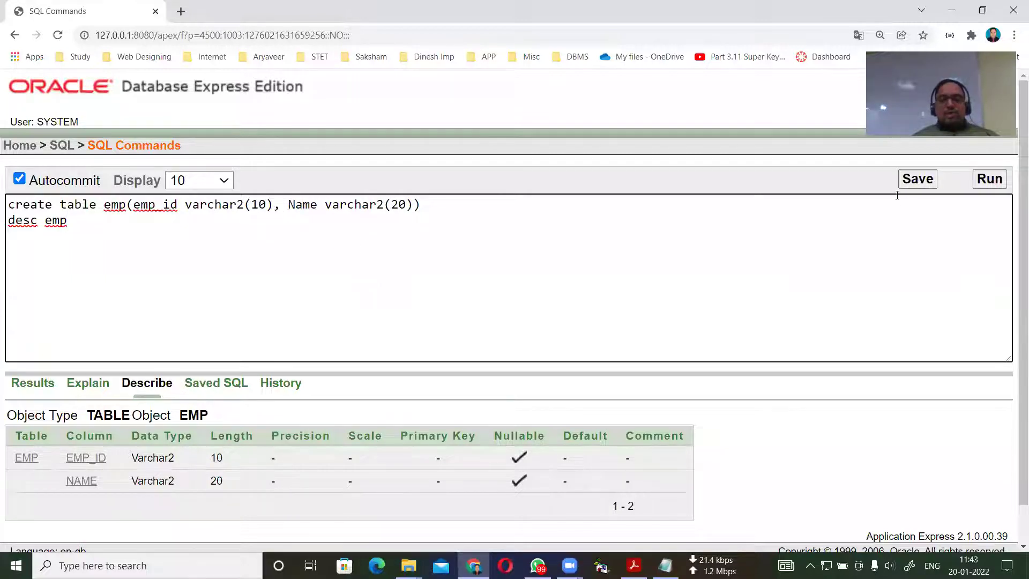
Save the create table emp and desc emp script as 'table1', then log out.
{"action": "left_click", "coordinate": [914, 180]}
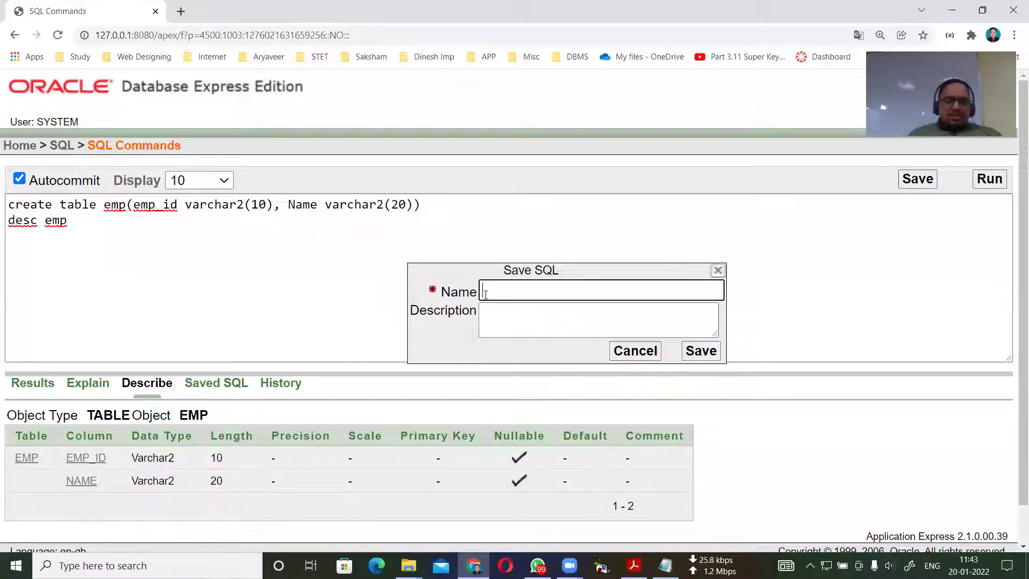
{"action": "type", "text": "table1"}
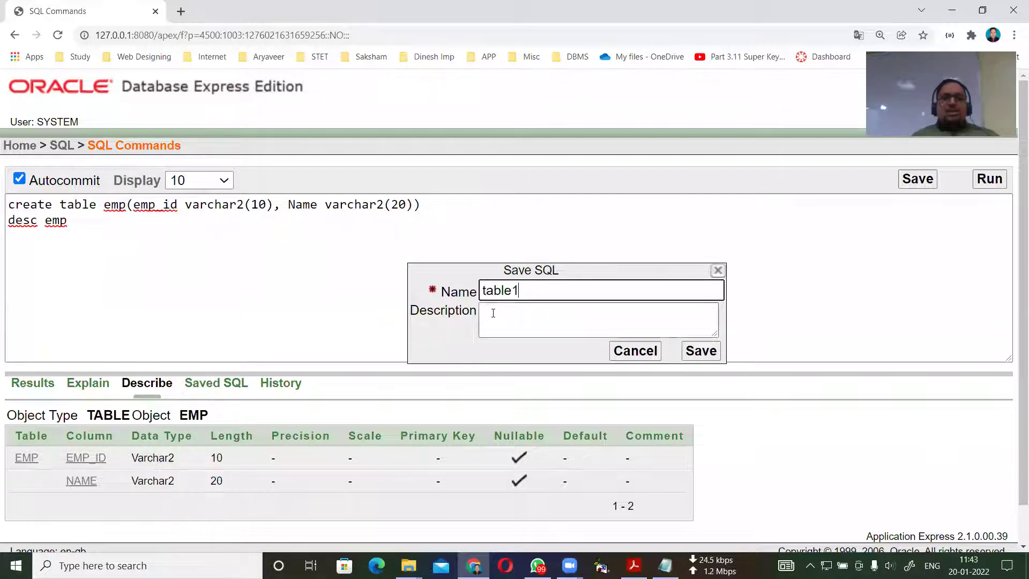
{"action": "left_click", "coordinate": [488, 313]}
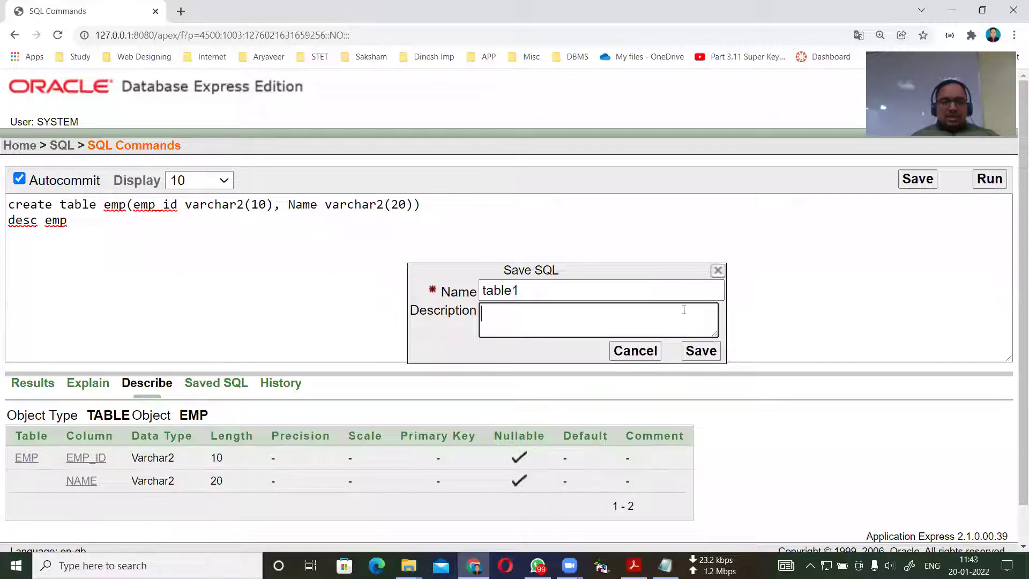
{"action": "left_click", "coordinate": [717, 349]}
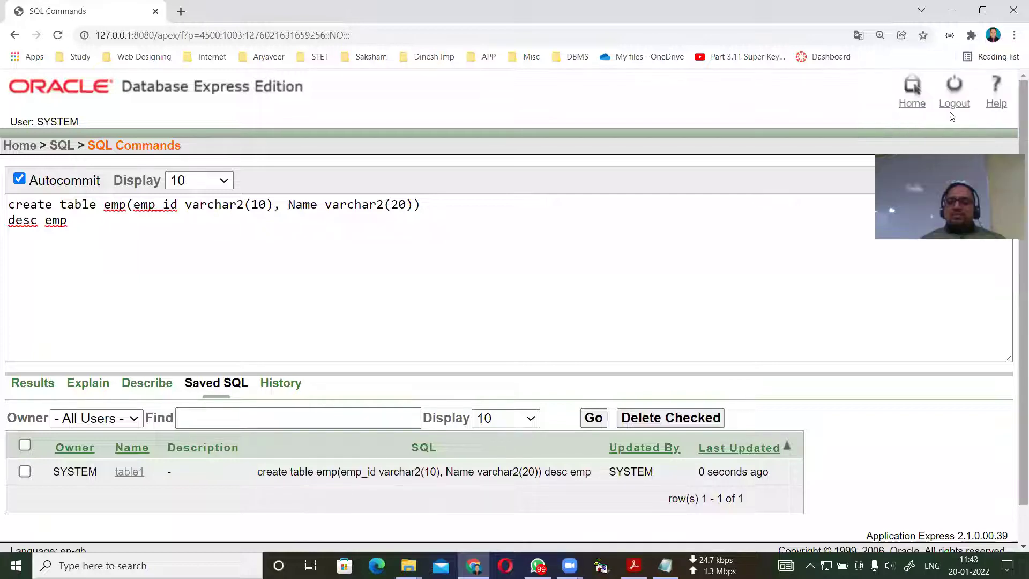
{"action": "left_click", "coordinate": [953, 102]}
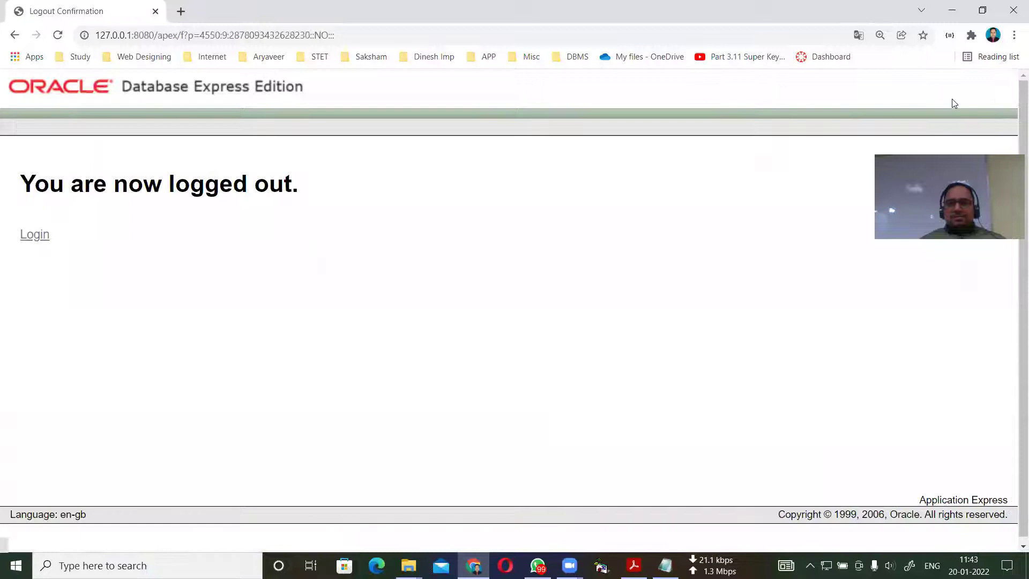
Close Chrome and search Windows for 'go' to find Go To Database Home Page.
{"action": "left_click", "coordinate": [1014, 7]}
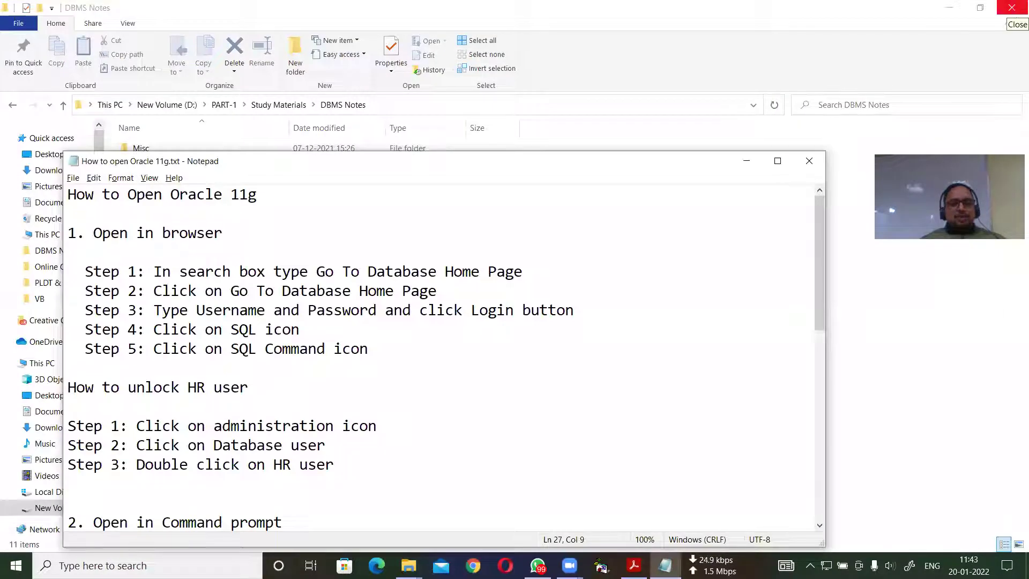
{"action": "left_click", "coordinate": [91, 565]}
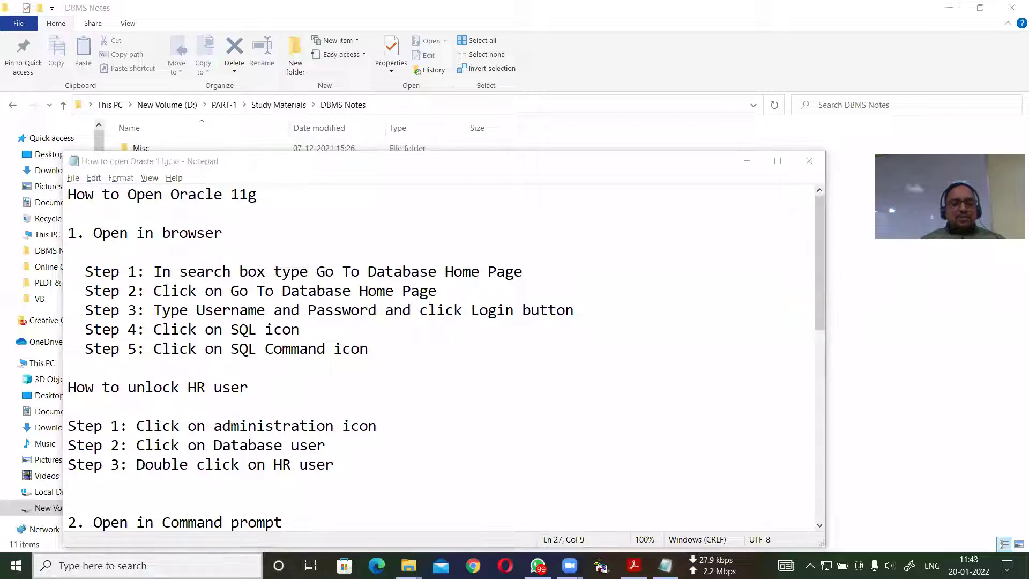
{"action": "type", "text": "go"}
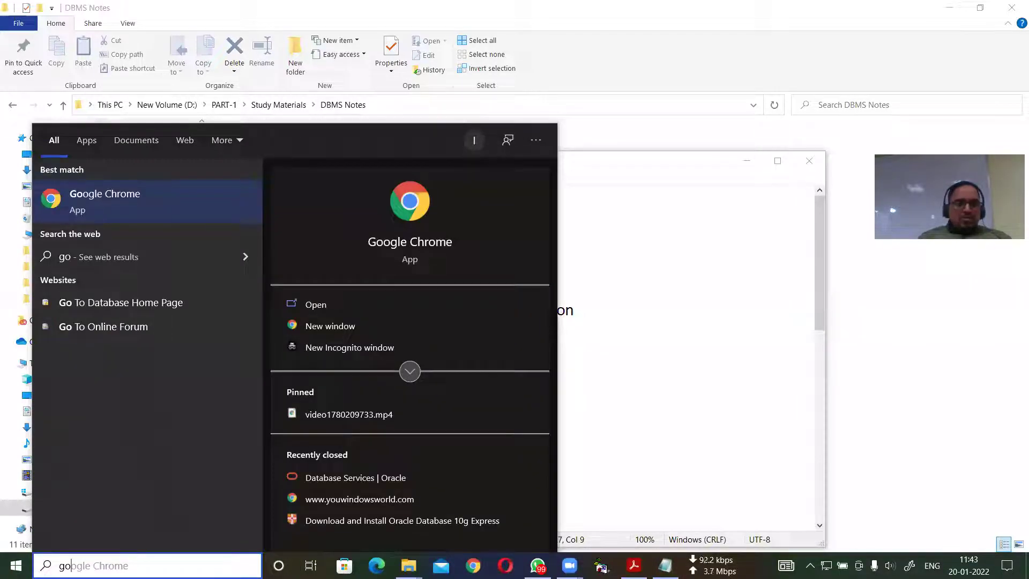
Open the database home page, sign in as system with its password, and reach SQL Commands.
{"action": "left_click", "coordinate": [135, 303]}
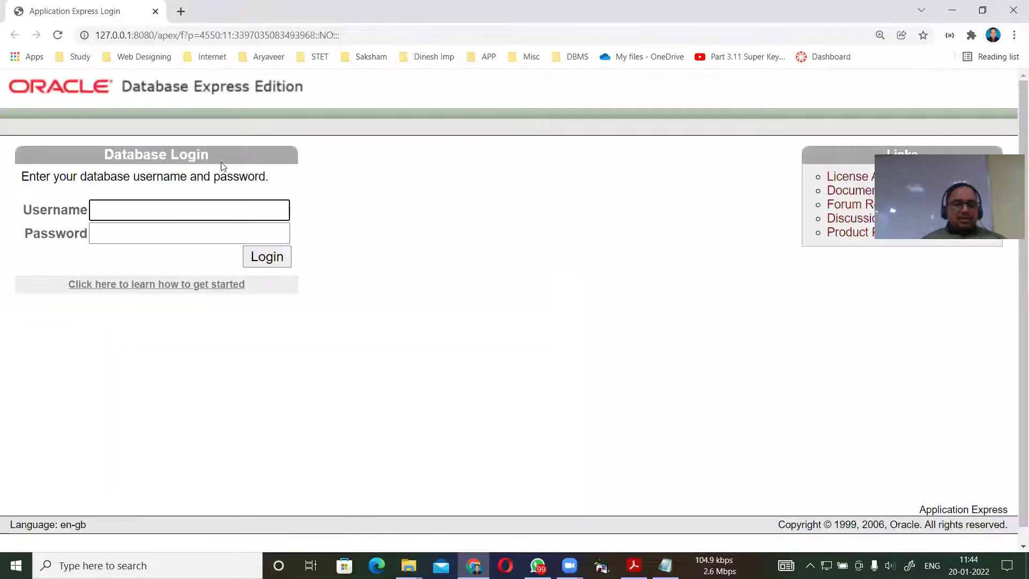
{"action": "type", "text": "system"}
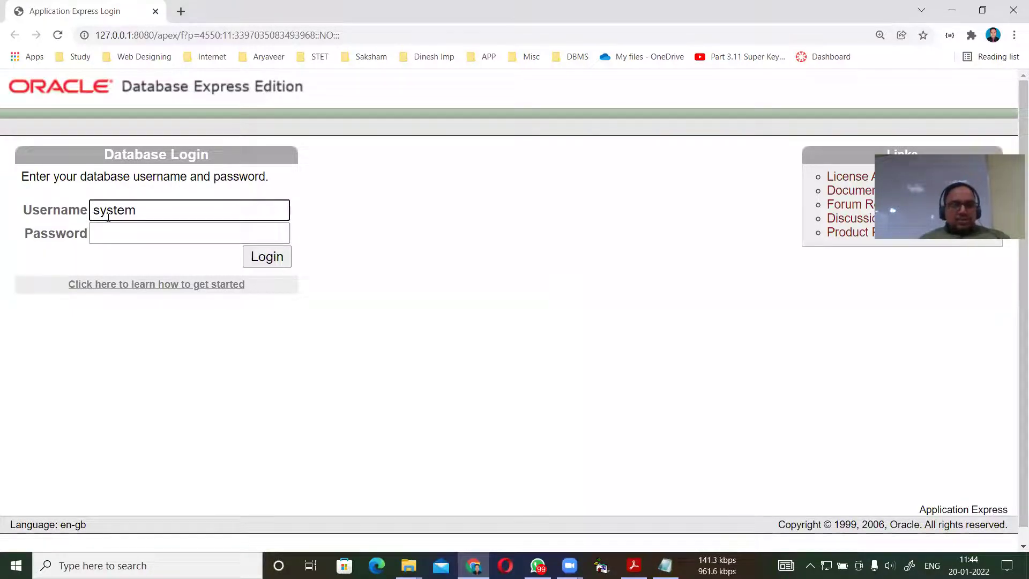
{"action": "left_click", "coordinate": [111, 229]}
{"action": "type", "text": "ora"}
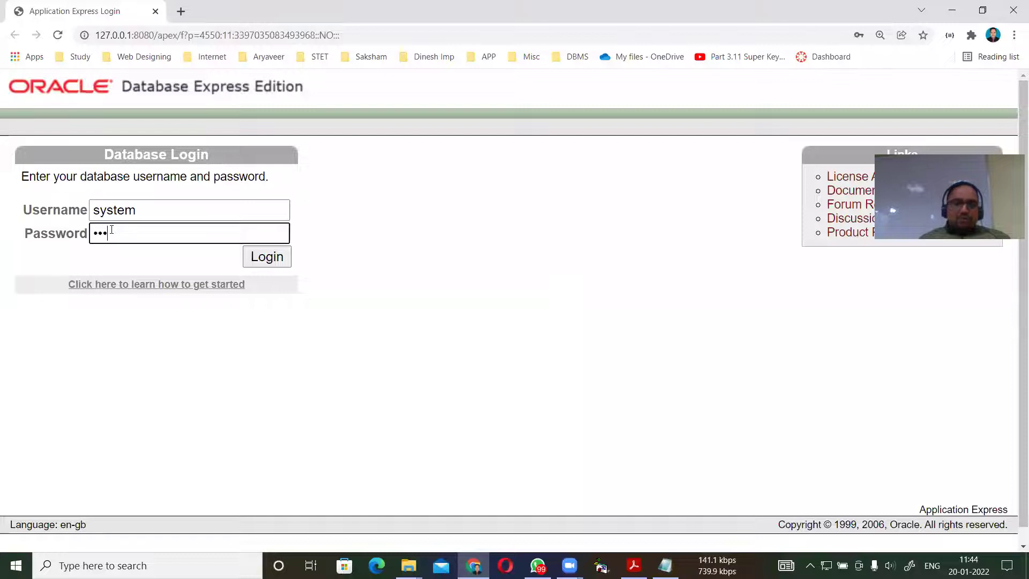
{"action": "left_click", "coordinate": [282, 261]}
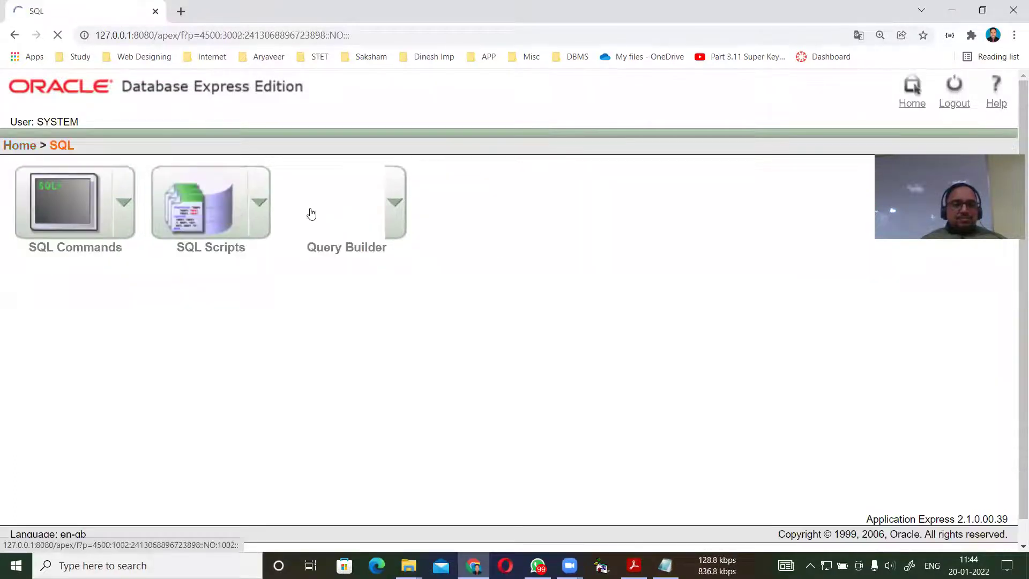
{"action": "left_click", "coordinate": [81, 211]}
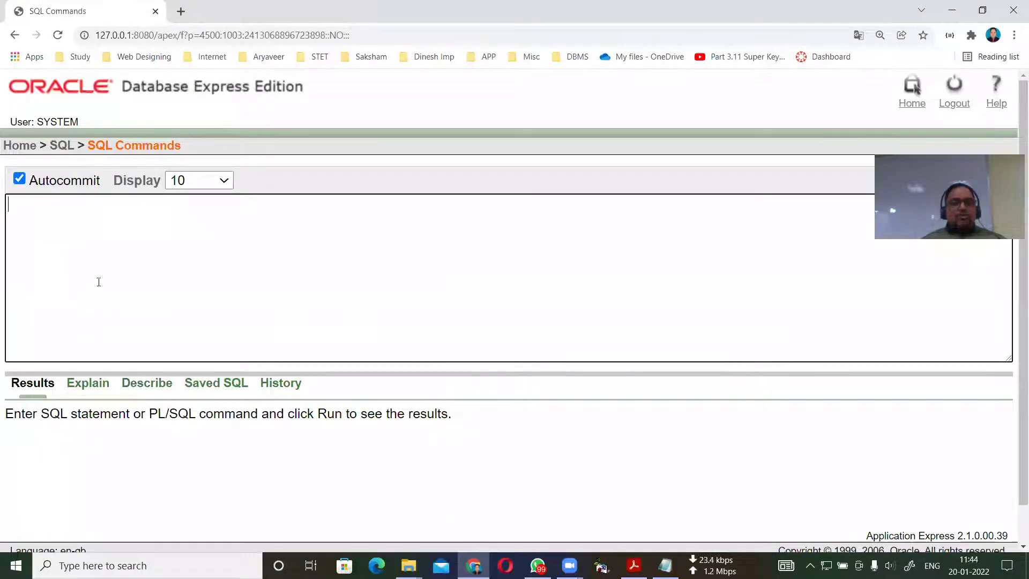
Load the table1 script from the Saved SQL list into the command editor.
{"action": "left_click", "coordinate": [219, 386]}
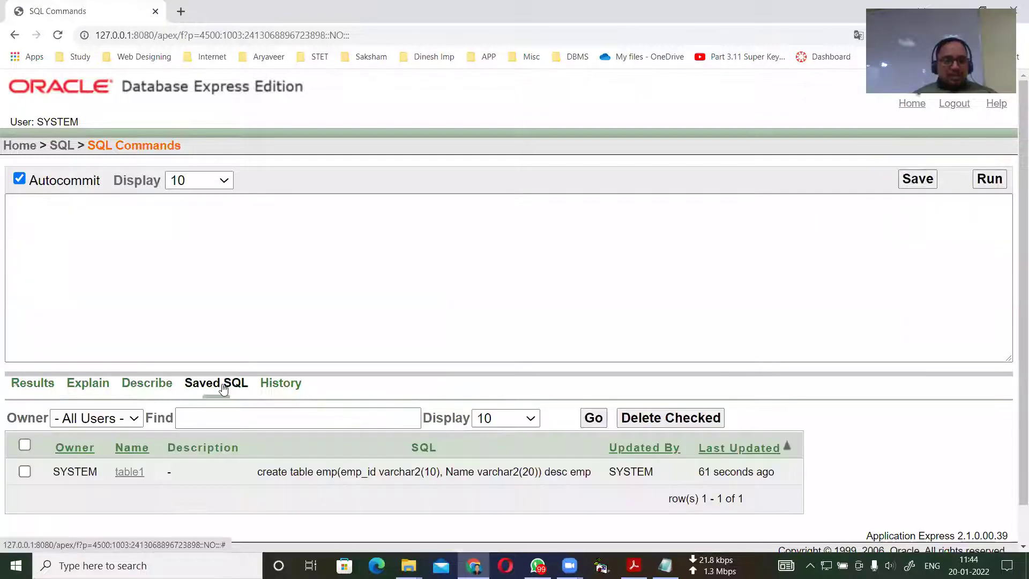
{"action": "left_click", "coordinate": [130, 471]}
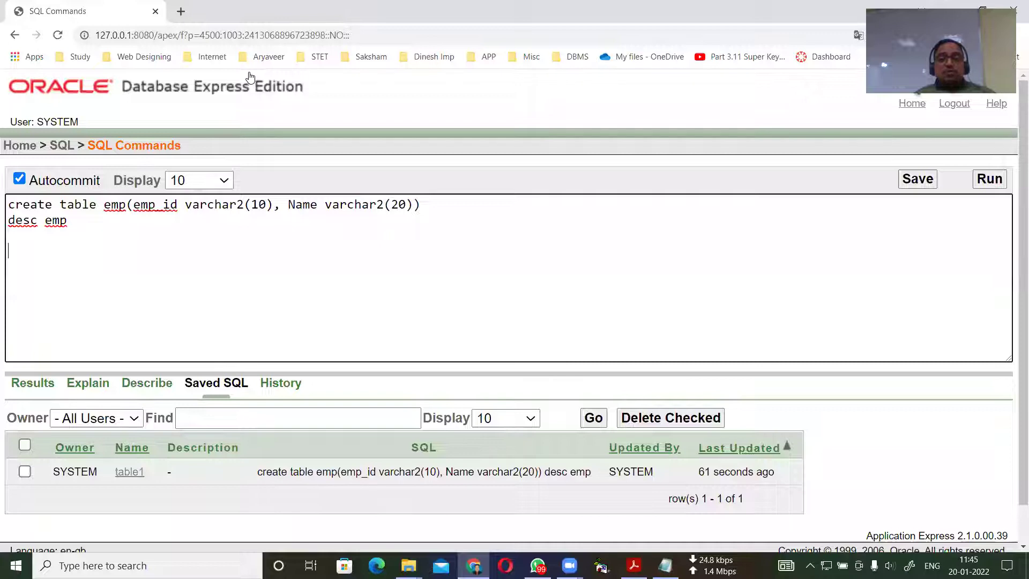
{"action": "left_click_drag", "start_coordinate": [530, 244], "coordinate": [516, 272]}
{"action": "mouse_move", "coordinate": [551, 252]}
{"action": "left_mouse_down"}
{"action": "mouse_move", "coordinate": [545, 261]}
{"action": "mouse_move", "coordinate": [551, 247]}
{"action": "mouse_move", "coordinate": [568, 253]}
{"action": "mouse_move", "coordinate": [601, 238]}
{"action": "left_mouse_up"}
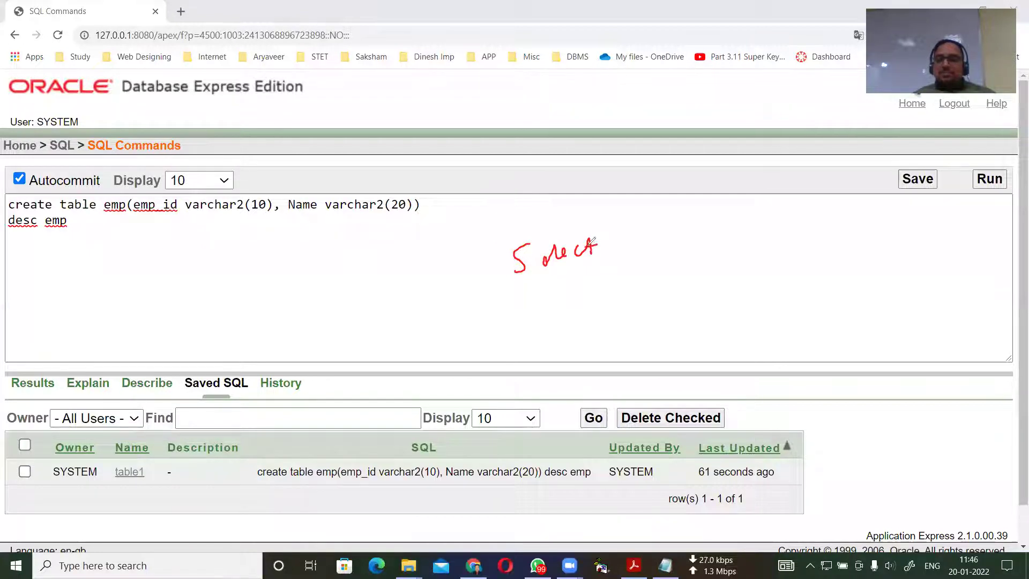
{"action": "mouse_move", "coordinate": [519, 294]}
{"action": "left_mouse_down"}
{"action": "mouse_move", "coordinate": [614, 270]}
{"action": "mouse_move", "coordinate": [579, 209]}
{"action": "mouse_move", "coordinate": [517, 211]}
{"action": "mouse_move", "coordinate": [471, 288]}
{"action": "mouse_move", "coordinate": [535, 298]}
{"action": "mouse_move", "coordinate": [564, 284]}
{"action": "left_mouse_up"}
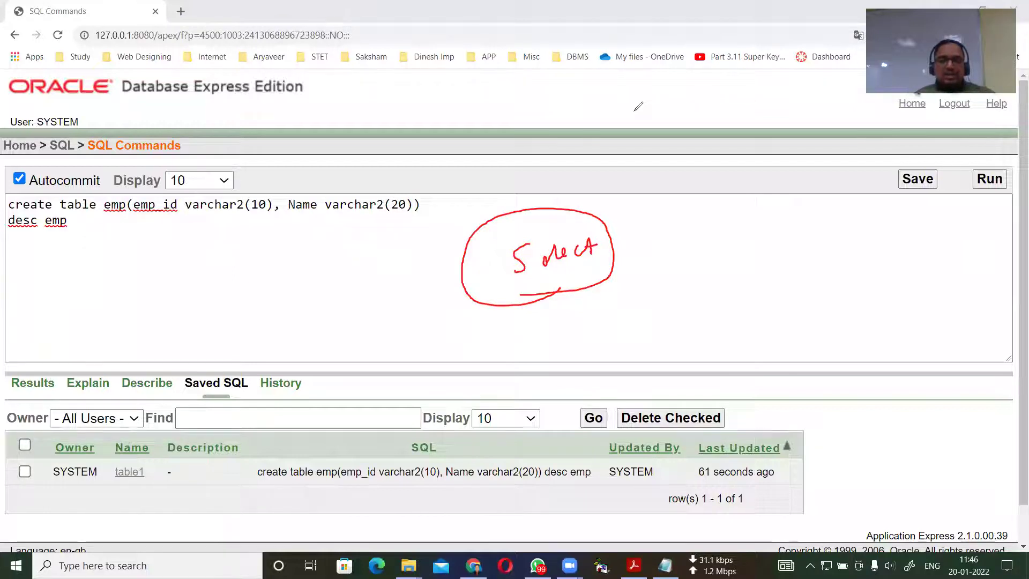
{"action": "key", "text": "e"}
{"action": "left_click", "coordinate": [79, 223]}
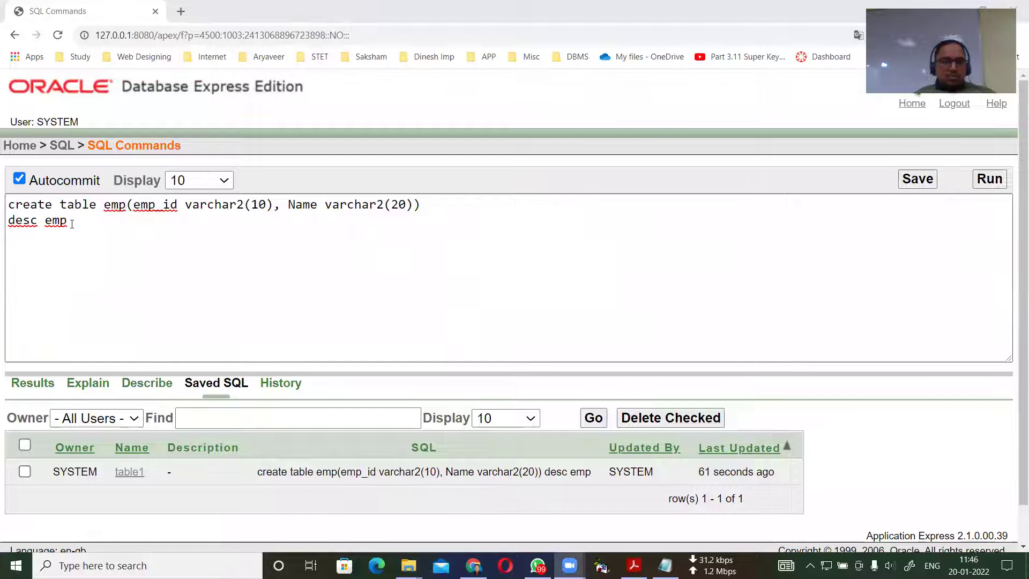
Add a new line 'select * from tab;' below the existing commands.
{"action": "key", "text": "Return"}
{"action": "type", "text": "select * from tab;"}
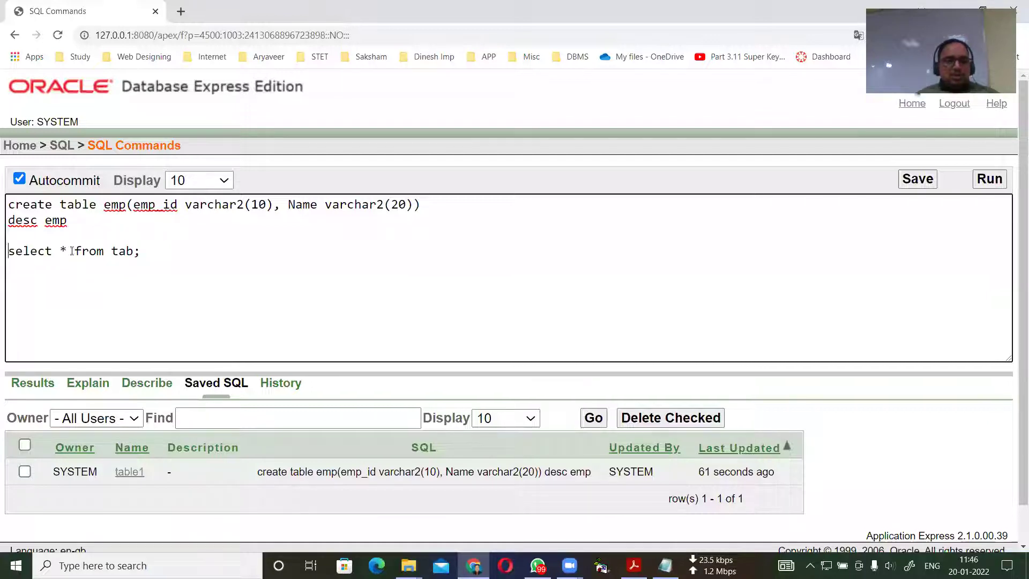
{"action": "left_click_drag", "start_coordinate": [8, 251], "coordinate": [452, 242]}
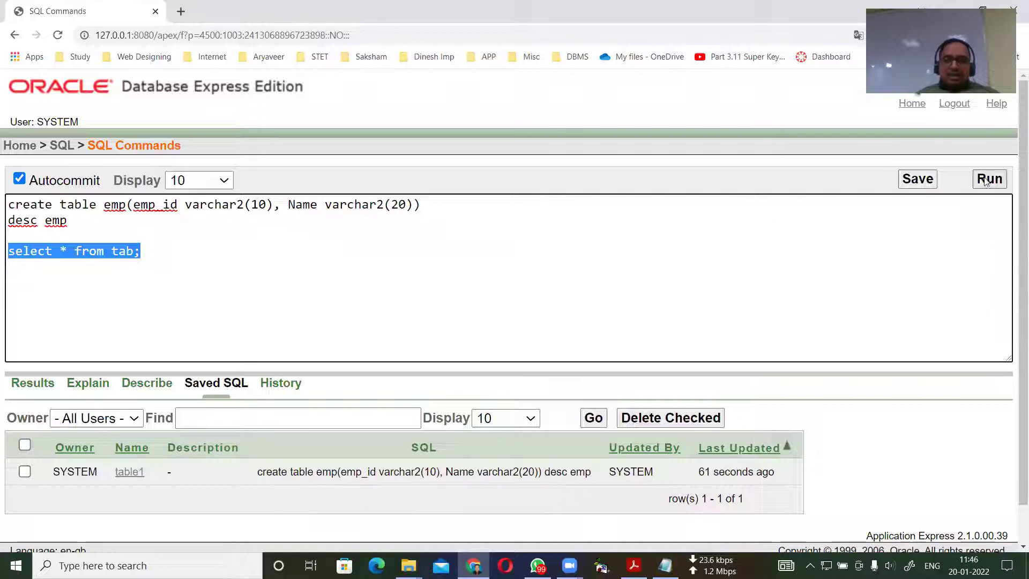
{"action": "left_click", "coordinate": [346, 279]}
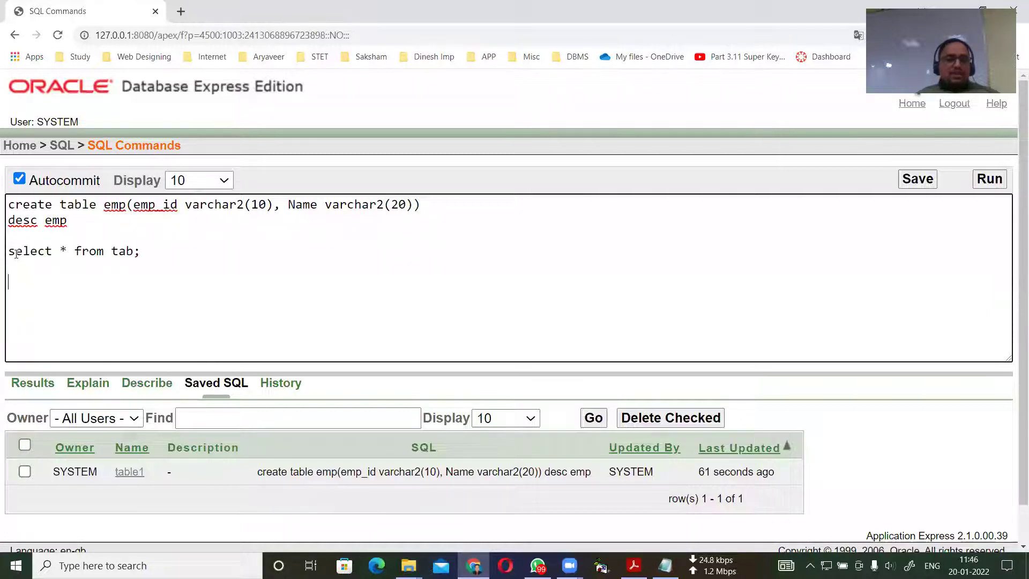
{"action": "left_click_drag", "start_coordinate": [7, 251], "coordinate": [141, 251]}
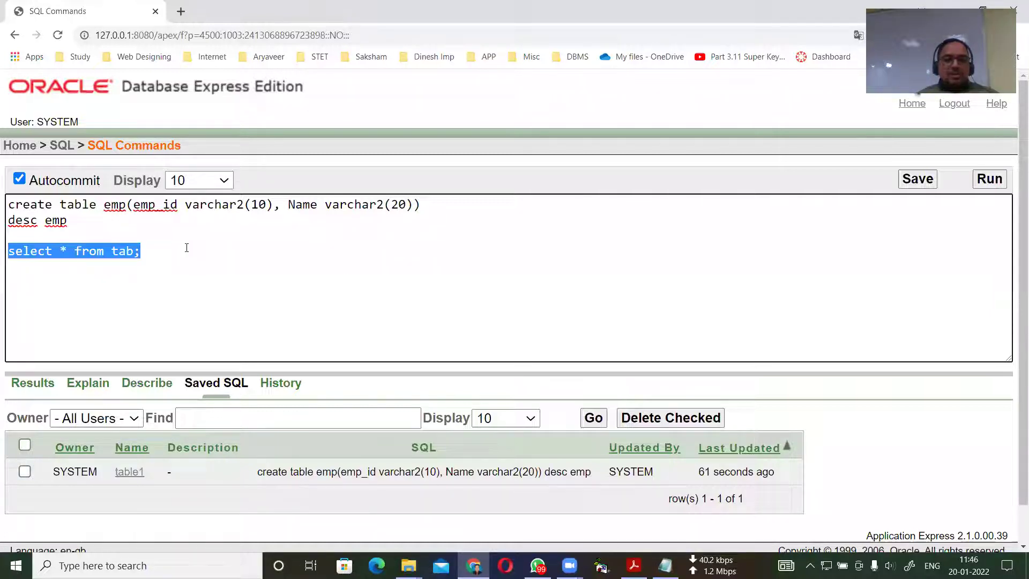
{"action": "left_click", "coordinate": [205, 271]}
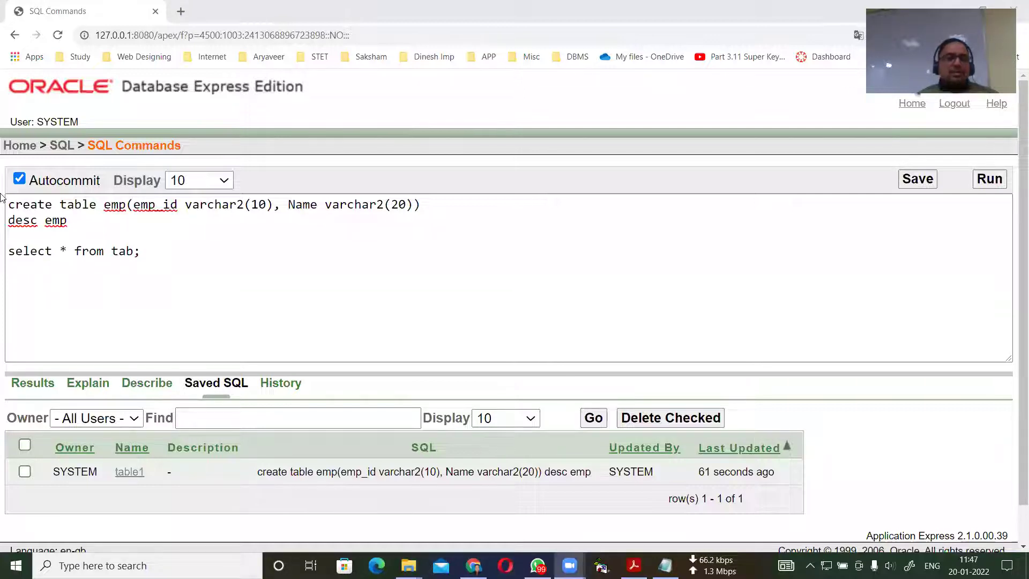
Run only the select * from tab; statement, listing SYSCATALOG, CATALOG and TAB.
{"action": "left_click", "coordinate": [9, 250]}
{"action": "left_click_drag", "start_coordinate": [9, 251], "coordinate": [140, 252]}
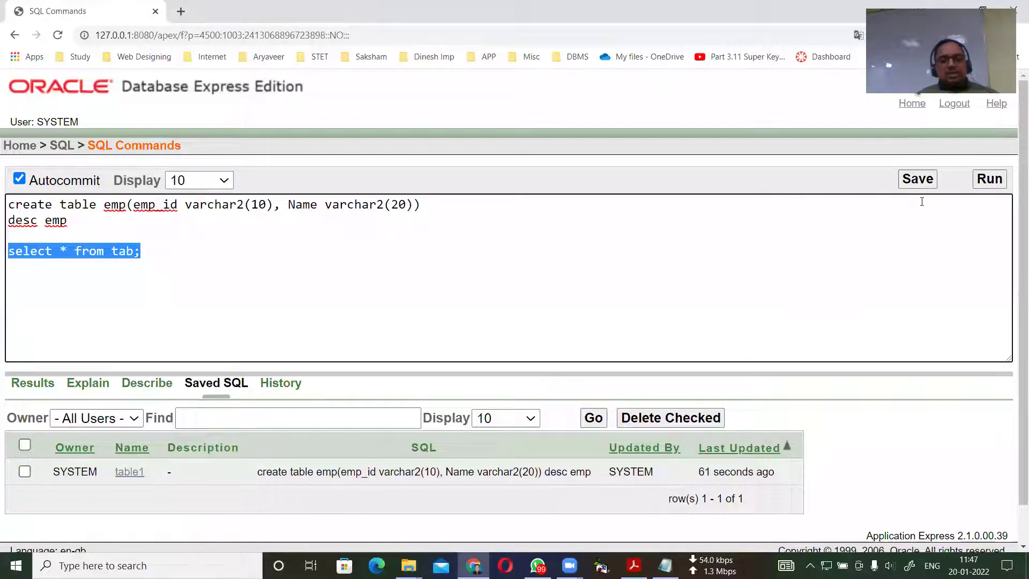
{"action": "left_click", "coordinate": [804, 259]}
{"action": "left_click", "coordinate": [985, 181]}
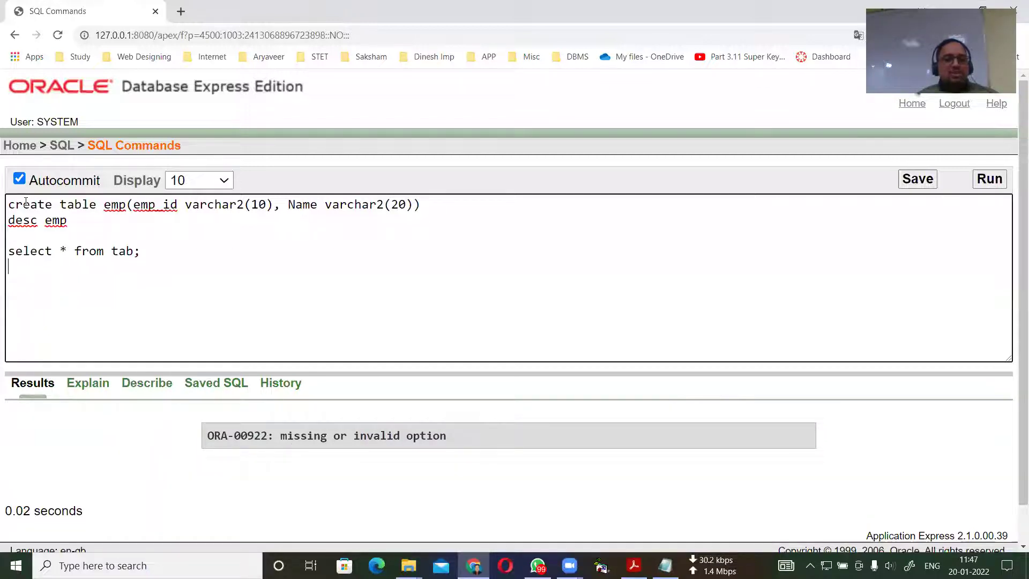
{"action": "left_click", "coordinate": [10, 252]}
{"action": "left_click_drag", "start_coordinate": [10, 251], "coordinate": [161, 261]}
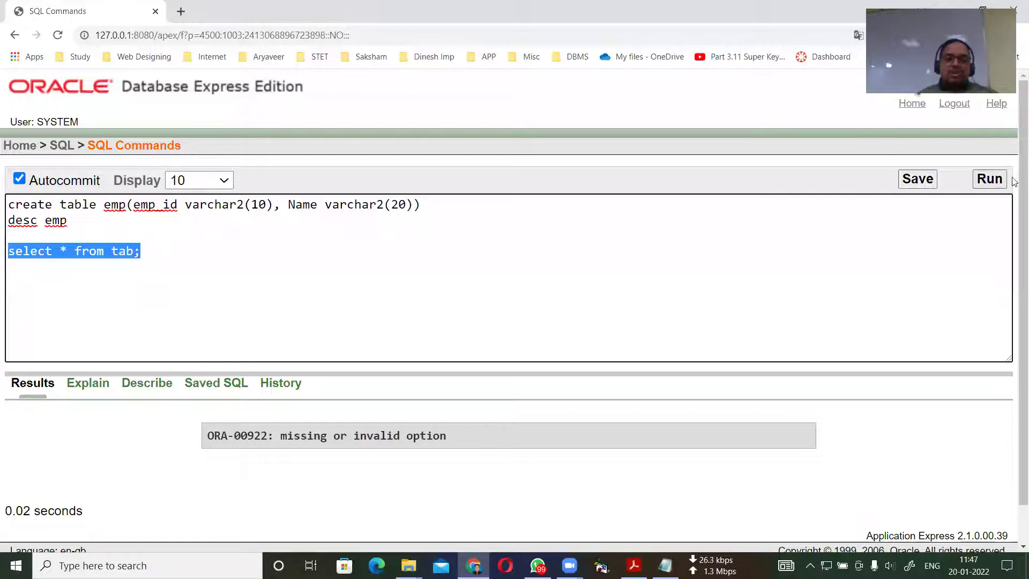
{"action": "left_click", "coordinate": [988, 179]}
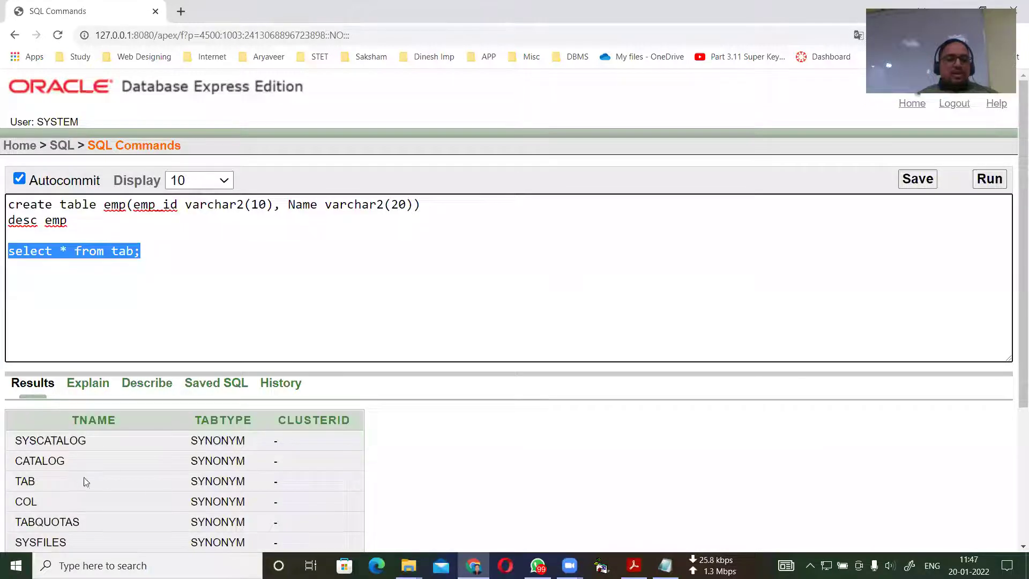
Replace tab with MVIEW$_ADV_WORKLOAD copied from the results and run it, getting no data found.
{"action": "scroll", "coordinate": [71, 472], "scroll_direction": "down", "scroll_amount": 3}
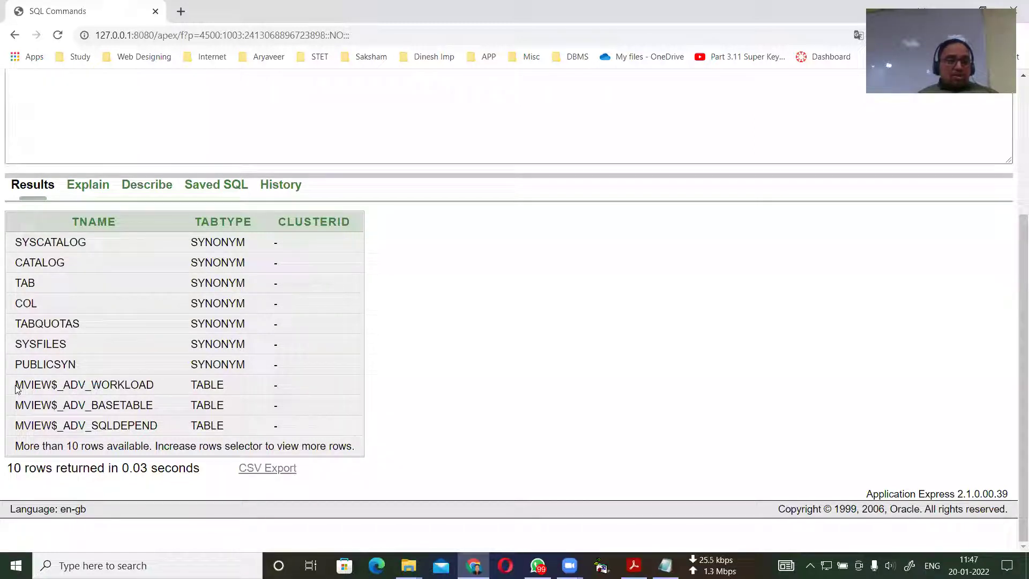
{"action": "left_click_drag", "start_coordinate": [18, 387], "coordinate": [164, 382]}
{"action": "key", "text": "ctrl+c"}
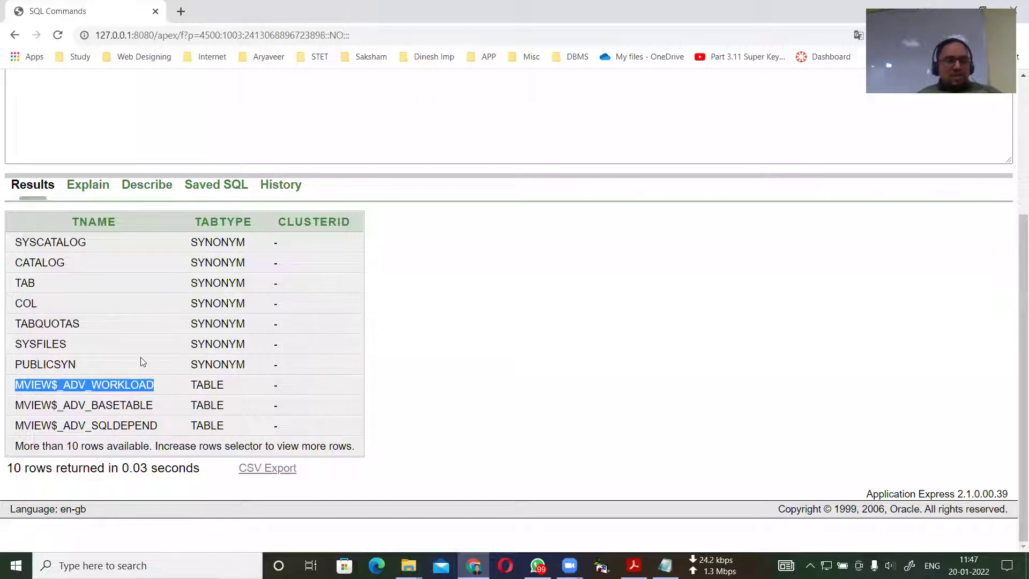
{"action": "scroll", "coordinate": [140, 357], "scroll_direction": "up", "scroll_amount": 4}
{"action": "left_click_drag", "start_coordinate": [135, 252], "coordinate": [112, 252]}
{"action": "key", "text": "ctrl+v"}
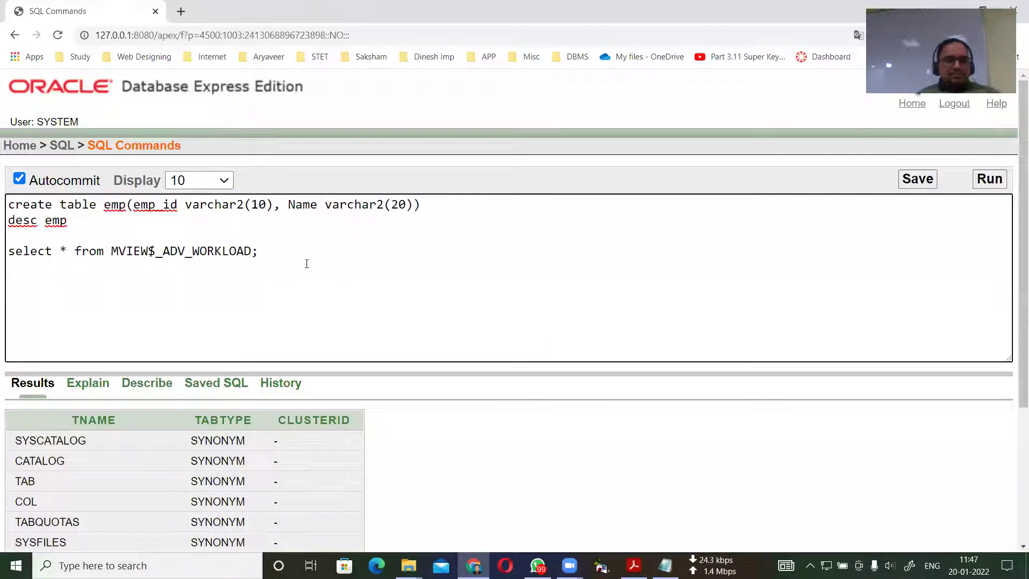
{"action": "left_click_drag", "start_coordinate": [275, 256], "coordinate": [11, 257]}
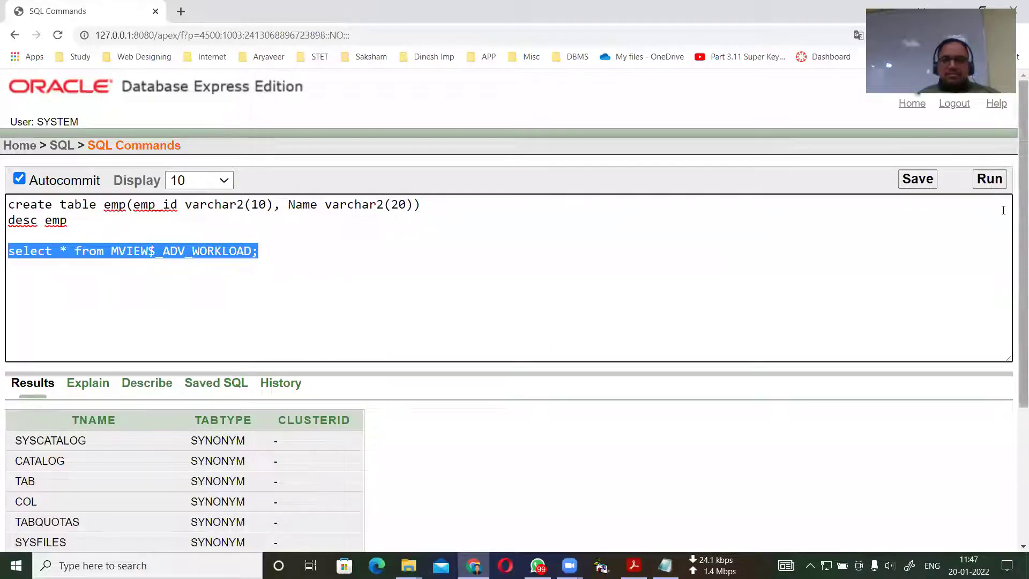
{"action": "left_click", "coordinate": [989, 180]}
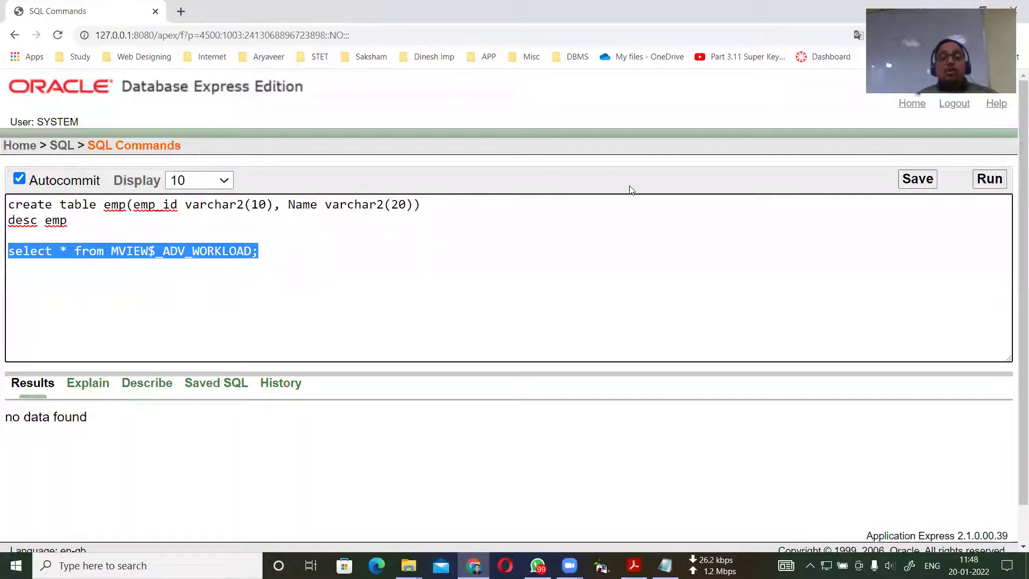
Bring up the Oracle 11g notes and highlight the 'How to unlock HR user' heading.
{"action": "left_click", "coordinate": [665, 565]}
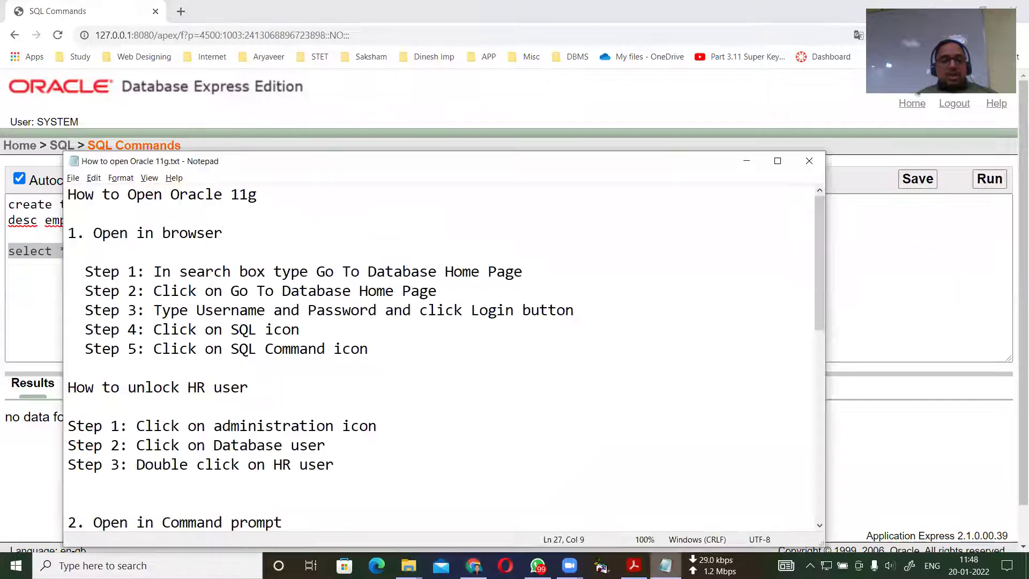
{"action": "left_click_drag", "start_coordinate": [68, 389], "coordinate": [258, 385]}
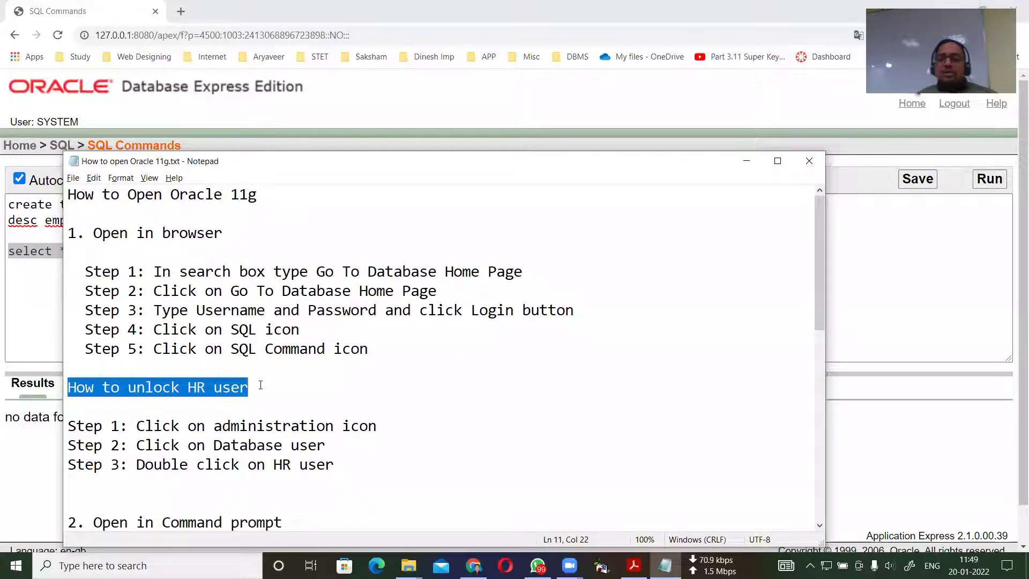
{"action": "left_click", "coordinate": [249, 386]}
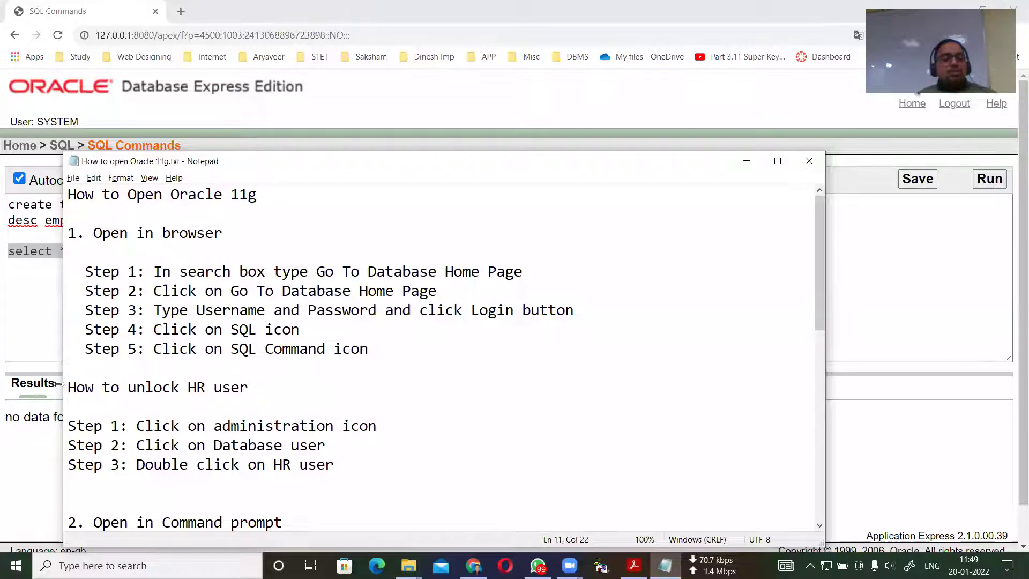
{"action": "left_click_drag", "start_coordinate": [66, 387], "coordinate": [287, 394]}
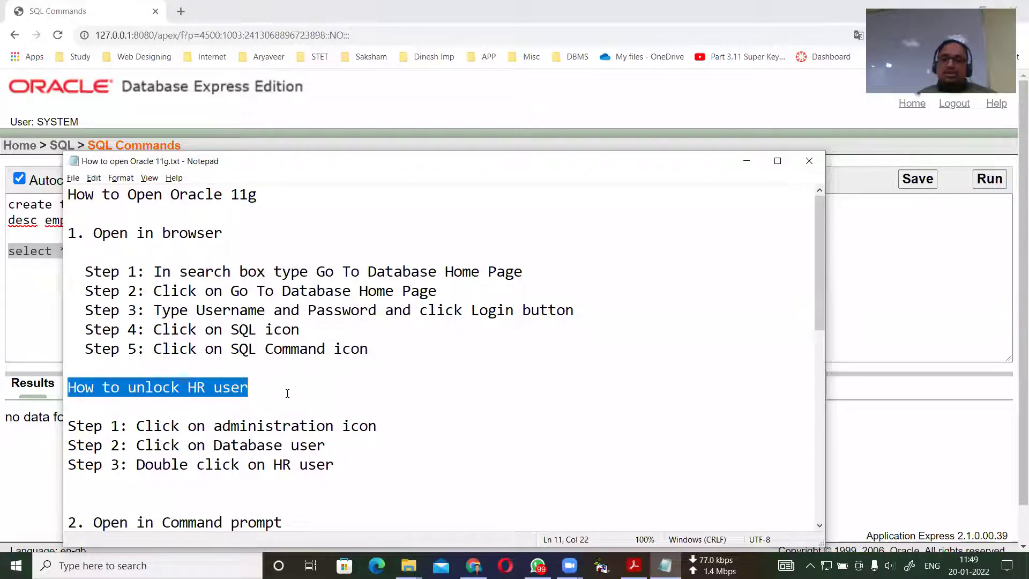
{"action": "left_click", "coordinate": [204, 387]}
{"action": "left_click_drag", "start_coordinate": [205, 387], "coordinate": [188, 388]}
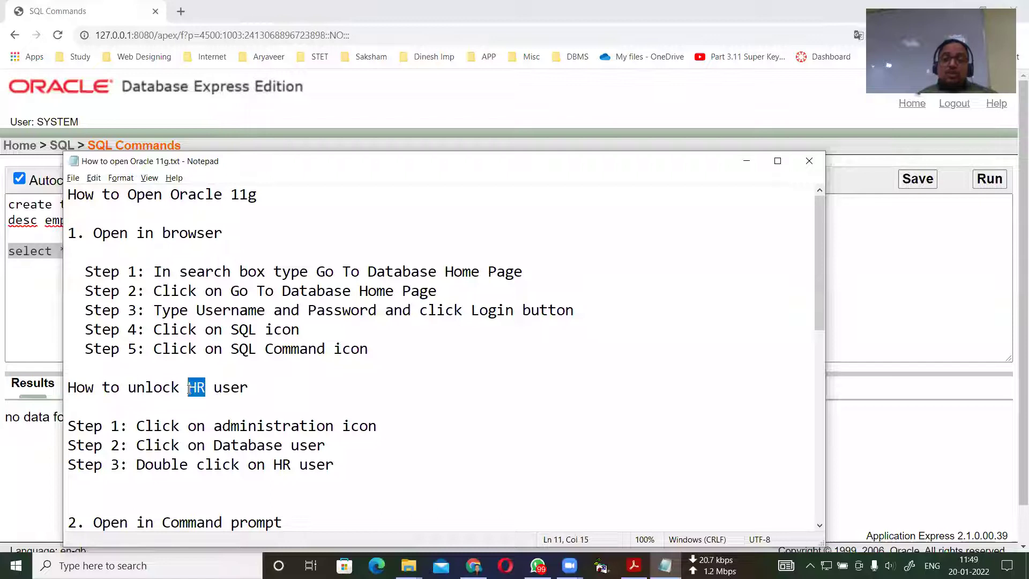
{"action": "left_click", "coordinate": [189, 389]}
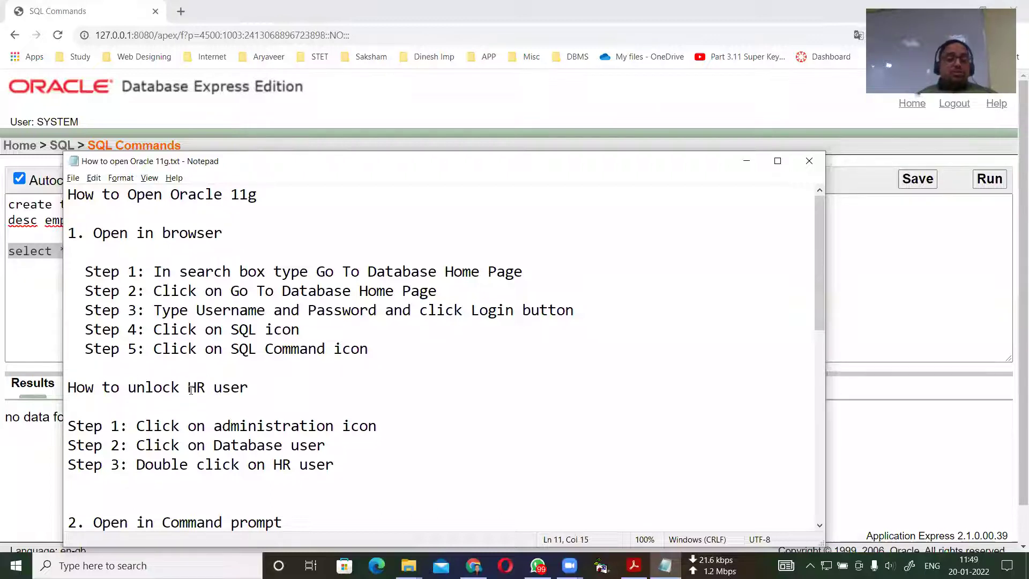
{"action": "left_click_drag", "start_coordinate": [189, 388], "coordinate": [203, 390]}
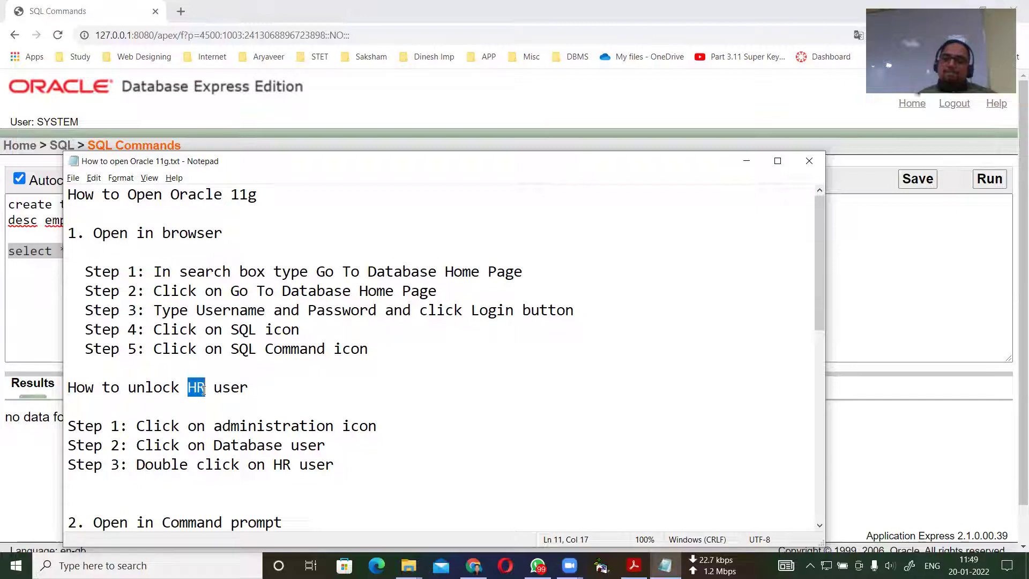
Close Notepad, log out, and sign back in as system to reach the Home page.
{"action": "left_click", "coordinate": [809, 163]}
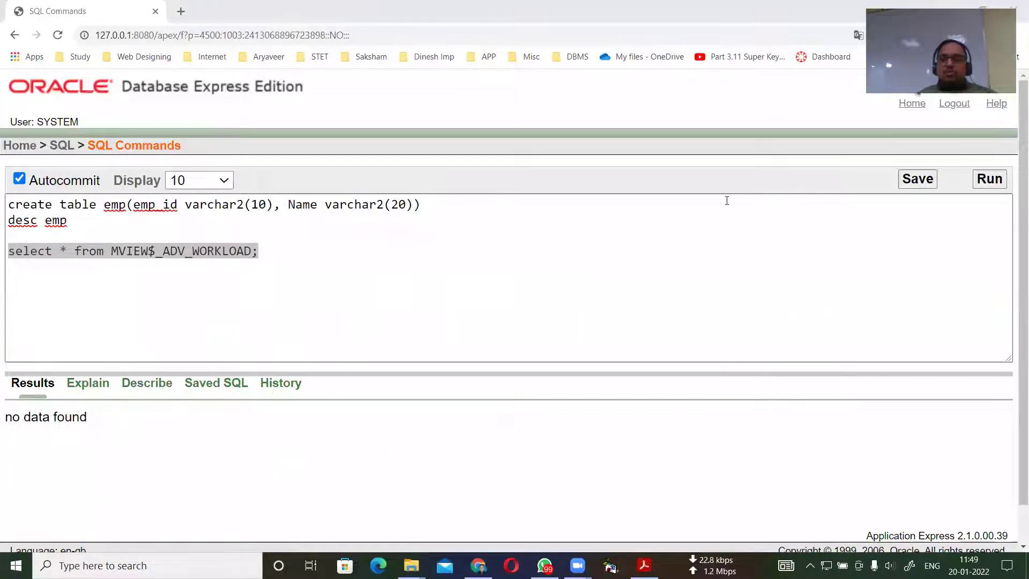
{"action": "left_click", "coordinate": [954, 103]}
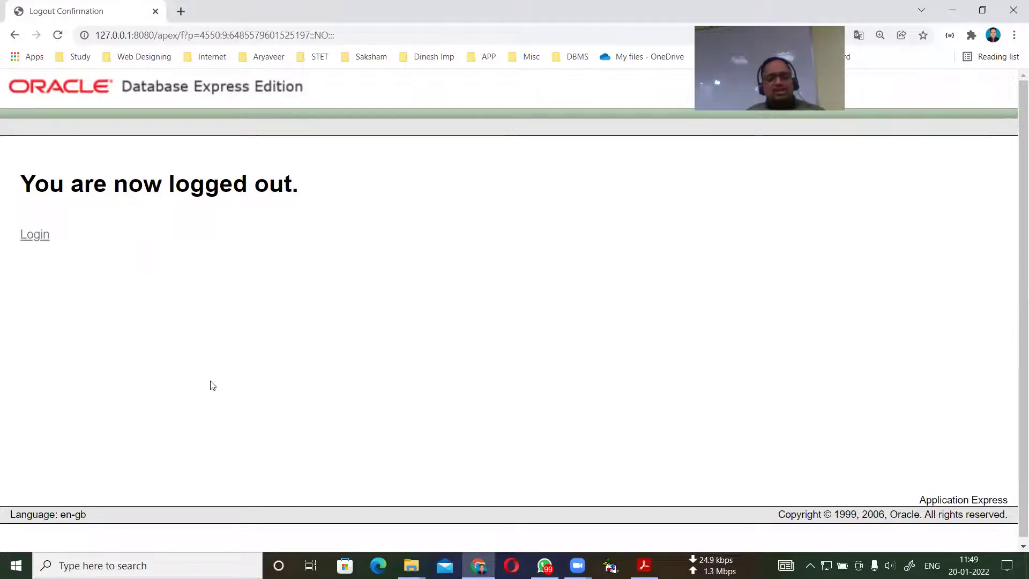
{"action": "left_click", "coordinate": [31, 240]}
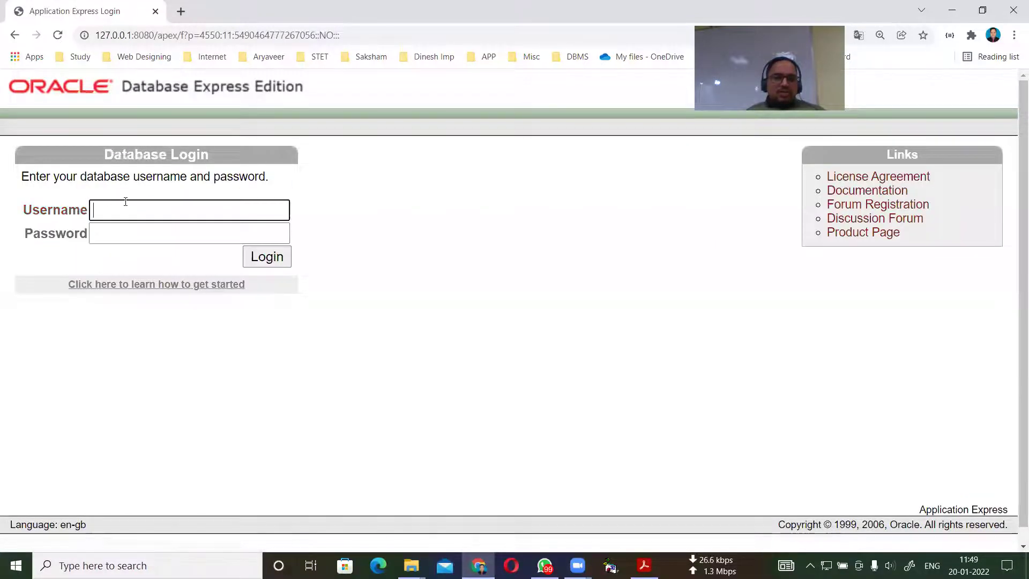
{"action": "type", "text": "system"}
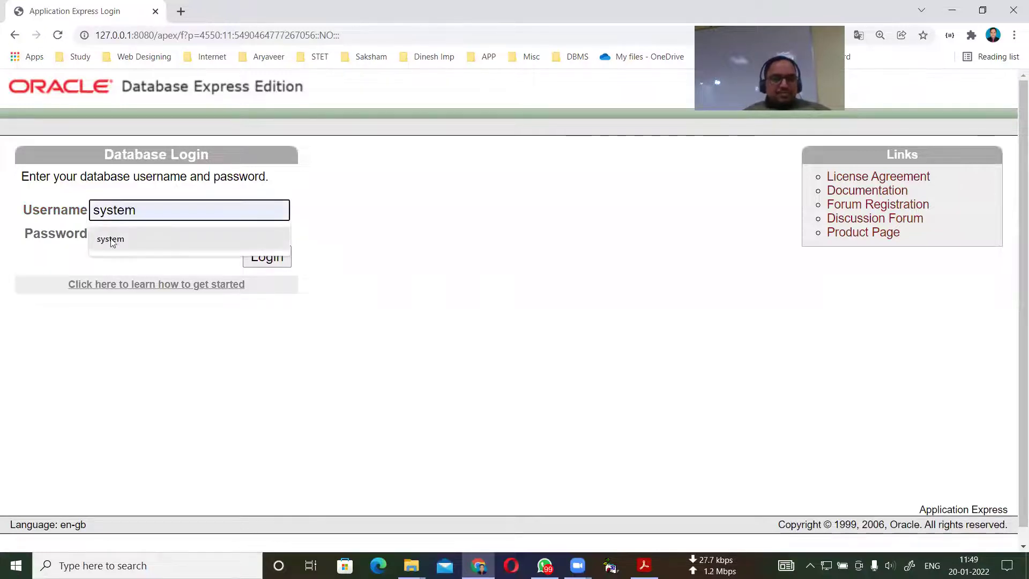
{"action": "left_click", "coordinate": [112, 233]}
{"action": "left_click", "coordinate": [113, 233]}
{"action": "type", "text": "123"}
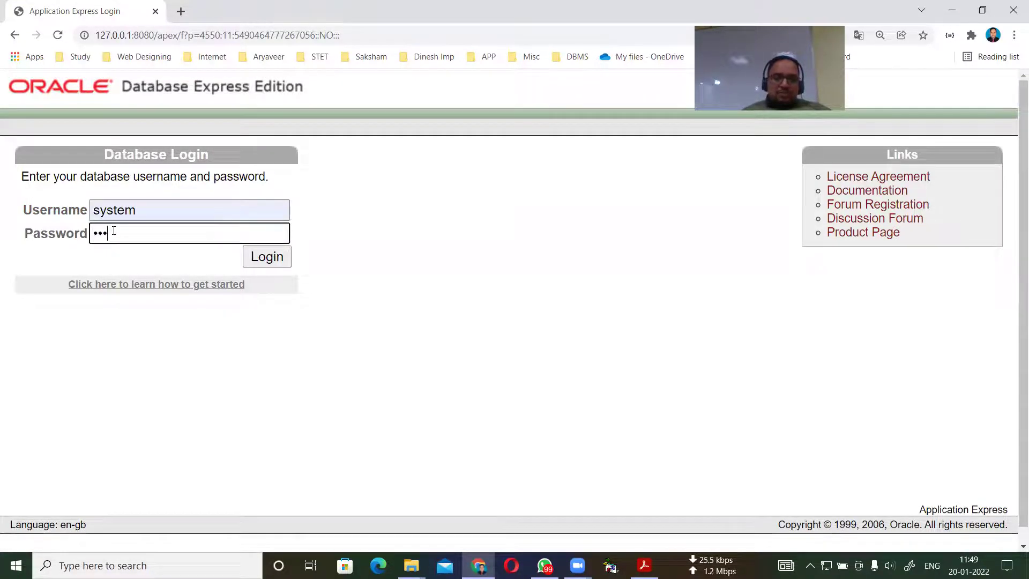
{"action": "left_click", "coordinate": [264, 261]}
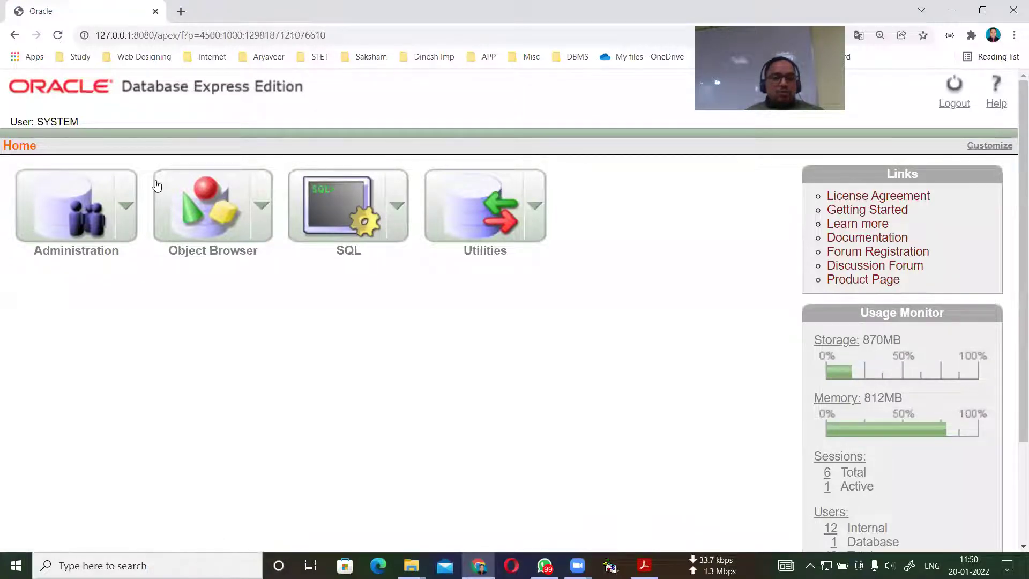
Go to Administration > Database Users and open the HR user's management page.
{"action": "left_click", "coordinate": [70, 212]}
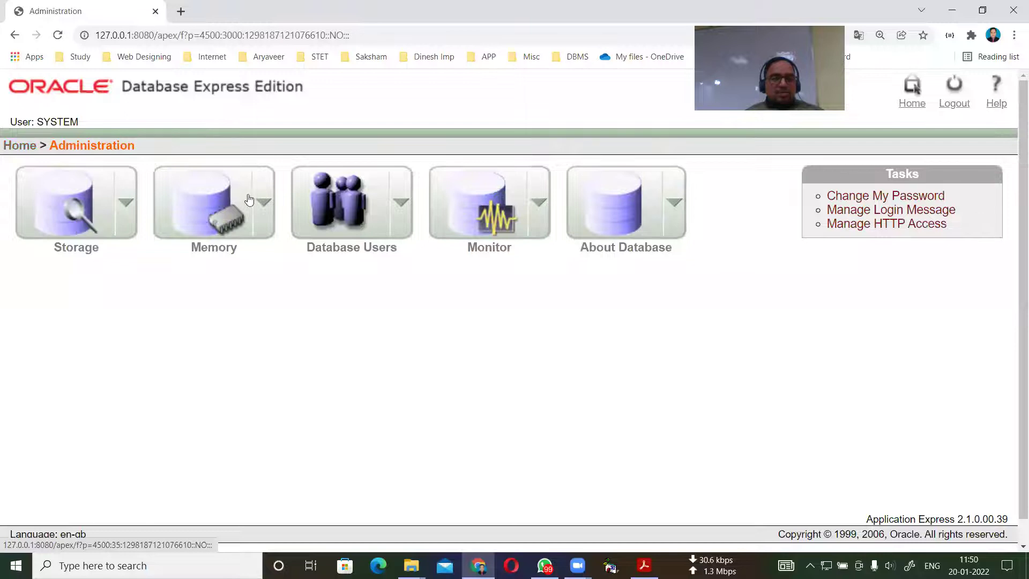
{"action": "left_click", "coordinate": [328, 201]}
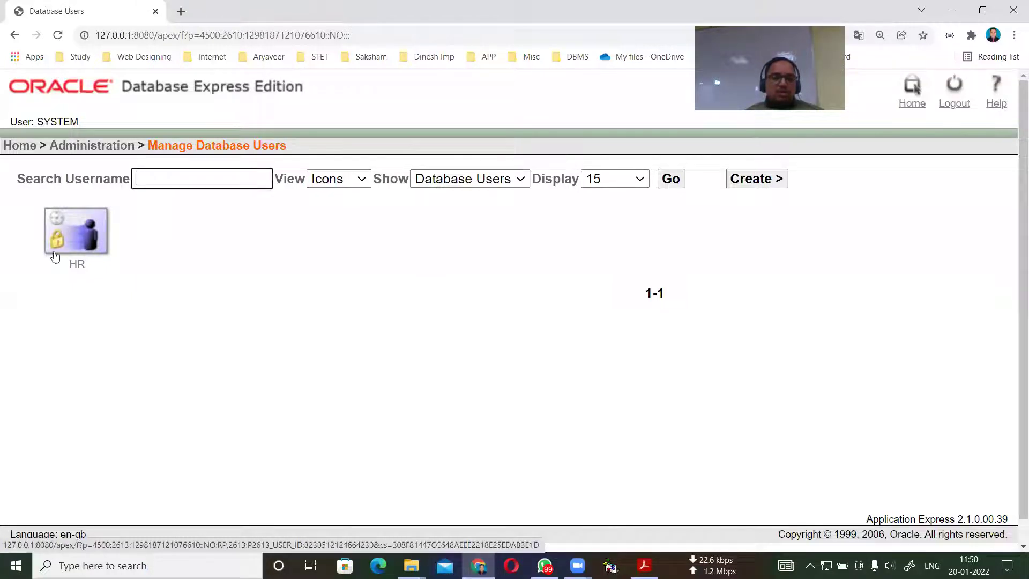
{"action": "mouse_move", "coordinate": [84, 239]}
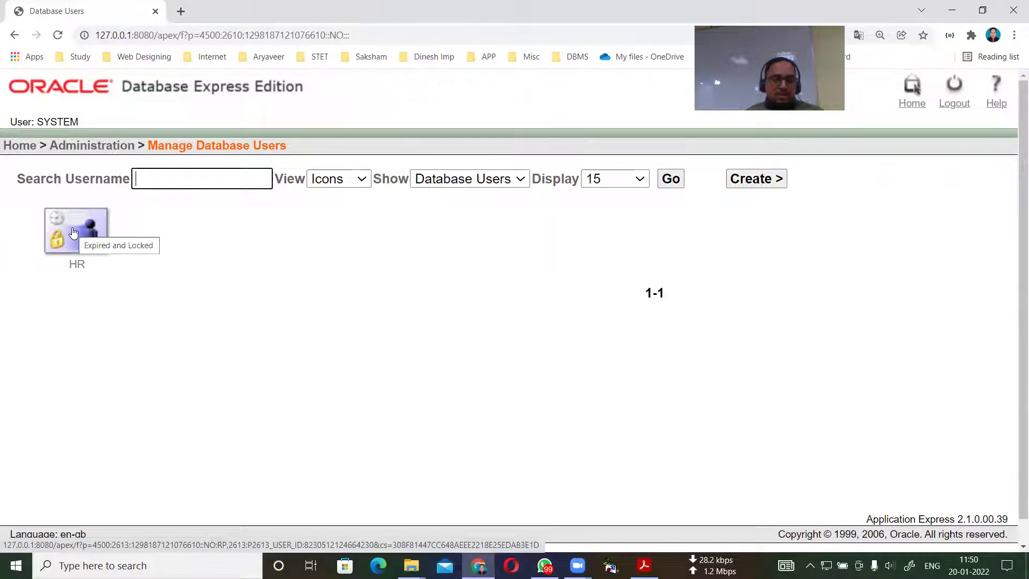
{"action": "left_click", "coordinate": [74, 231]}
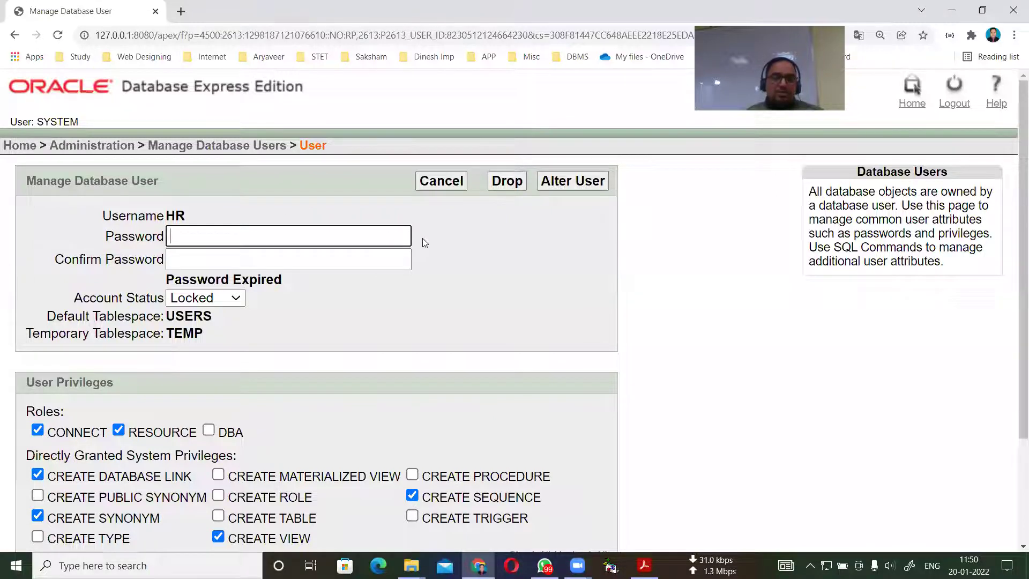
{"action": "double_click", "coordinate": [182, 215]}
Enter a new password for HR and set its account status to Unlocked.
{"action": "left_click", "coordinate": [172, 238]}
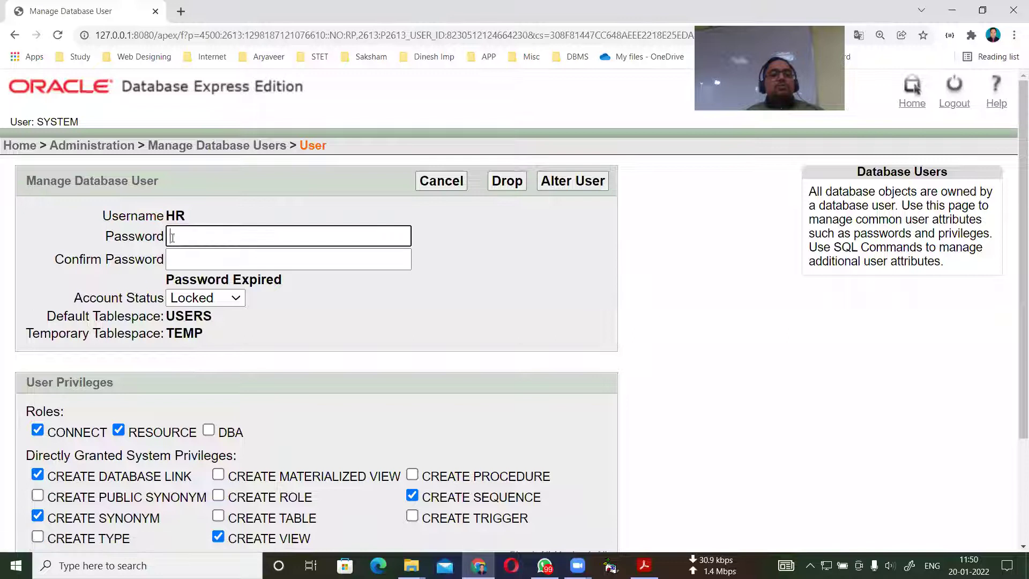
{"action": "left_click", "coordinate": [190, 265]}
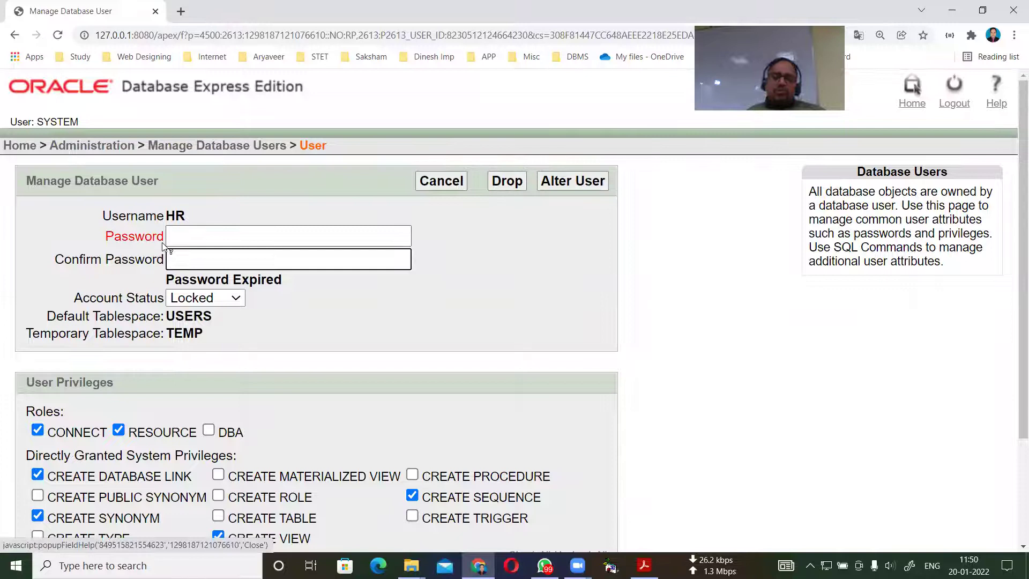
{"action": "left_click", "coordinate": [171, 234]}
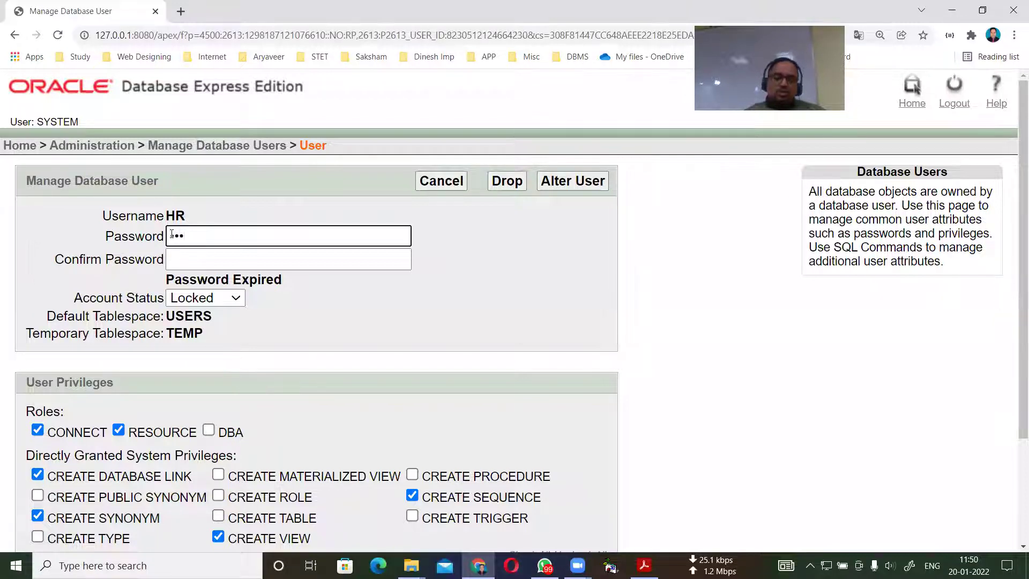
{"action": "left_click", "coordinate": [184, 260]}
{"action": "type", "text": "h"}
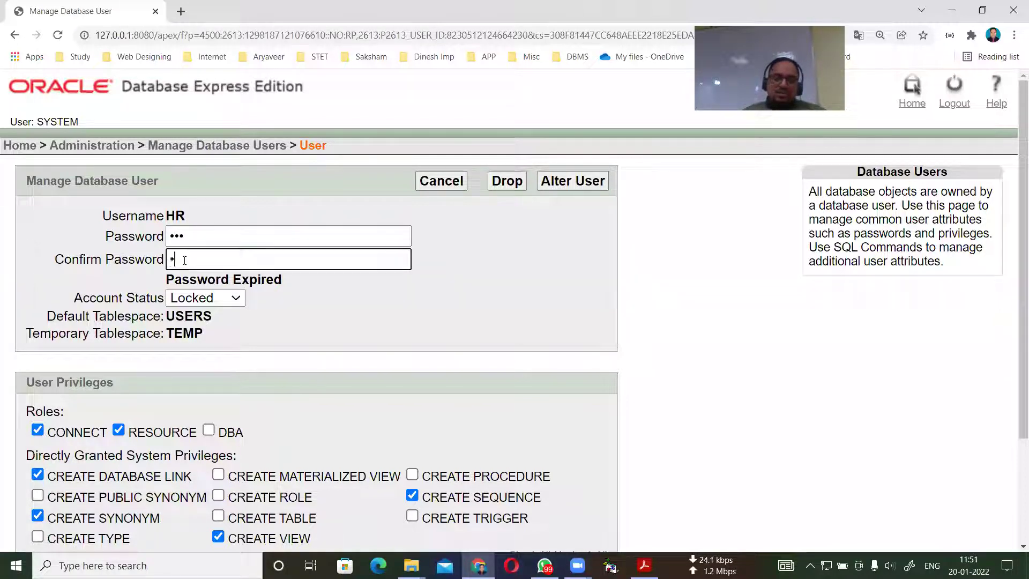
{"action": "type", "text": "r1"}
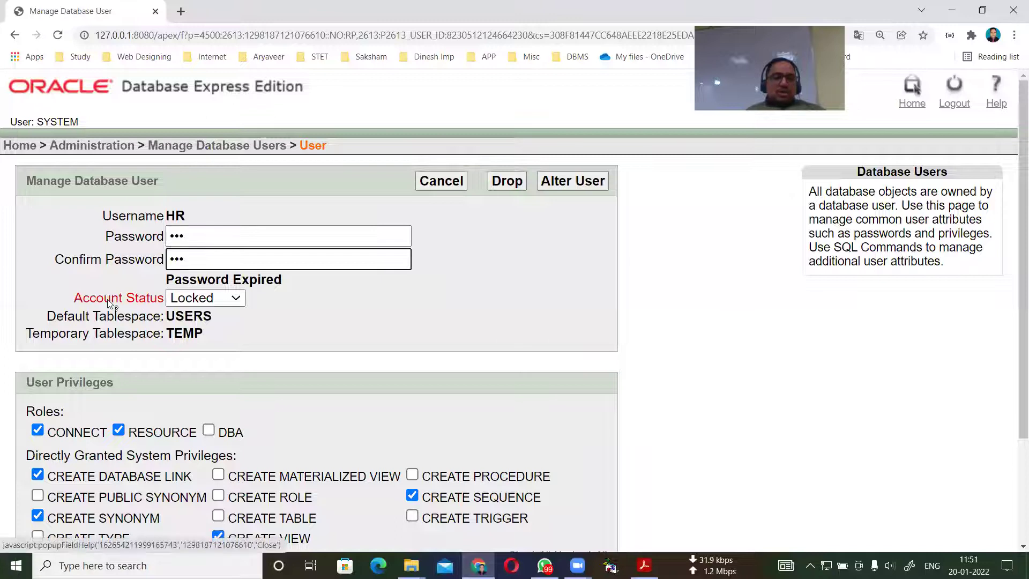
{"action": "left_click", "coordinate": [239, 303]}
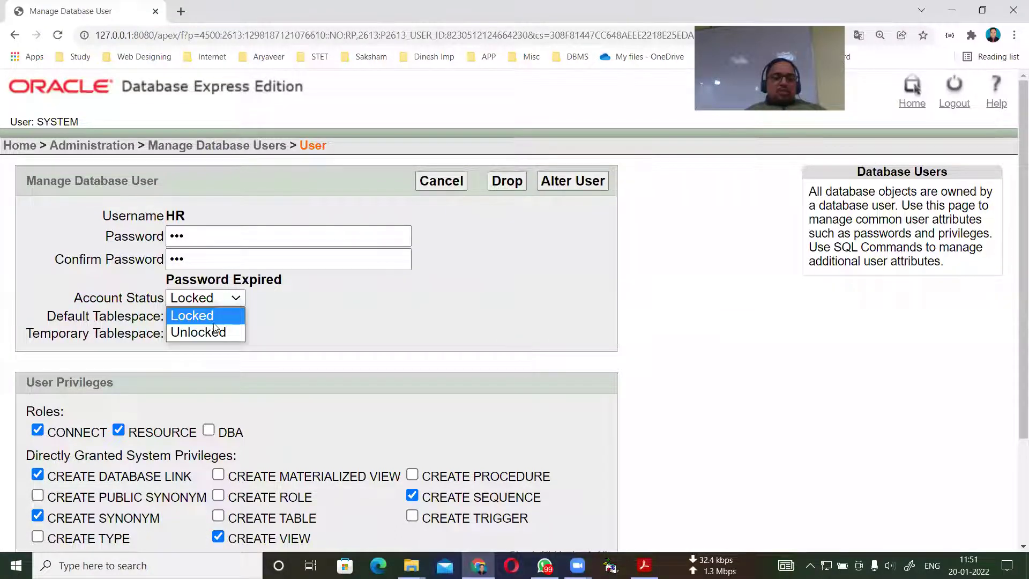
{"action": "left_click", "coordinate": [209, 331]}
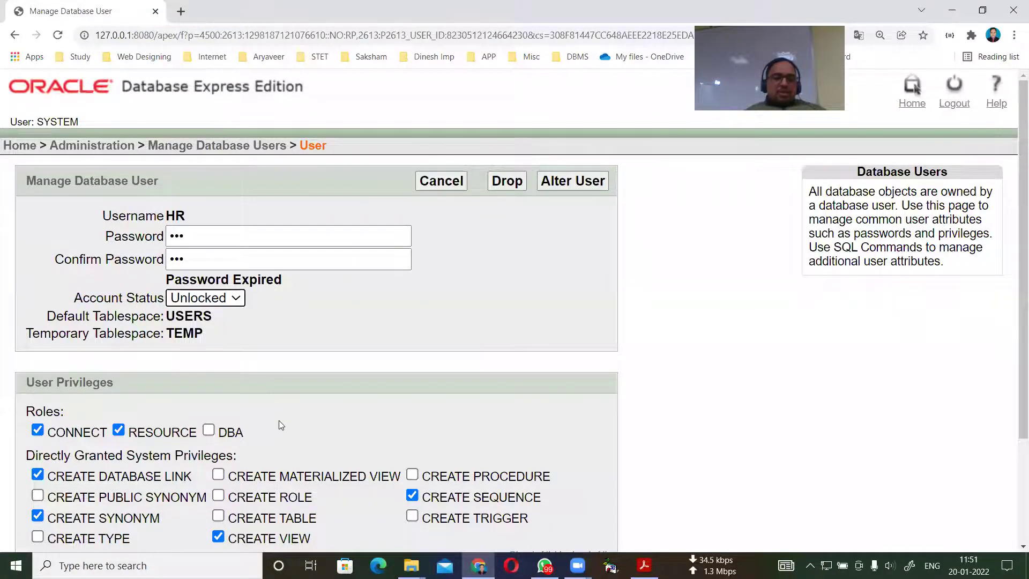
Grant HR every system privilege plus the DBA role, and apply with Alter User.
{"action": "scroll", "coordinate": [279, 420], "scroll_direction": "down", "scroll_amount": 3}
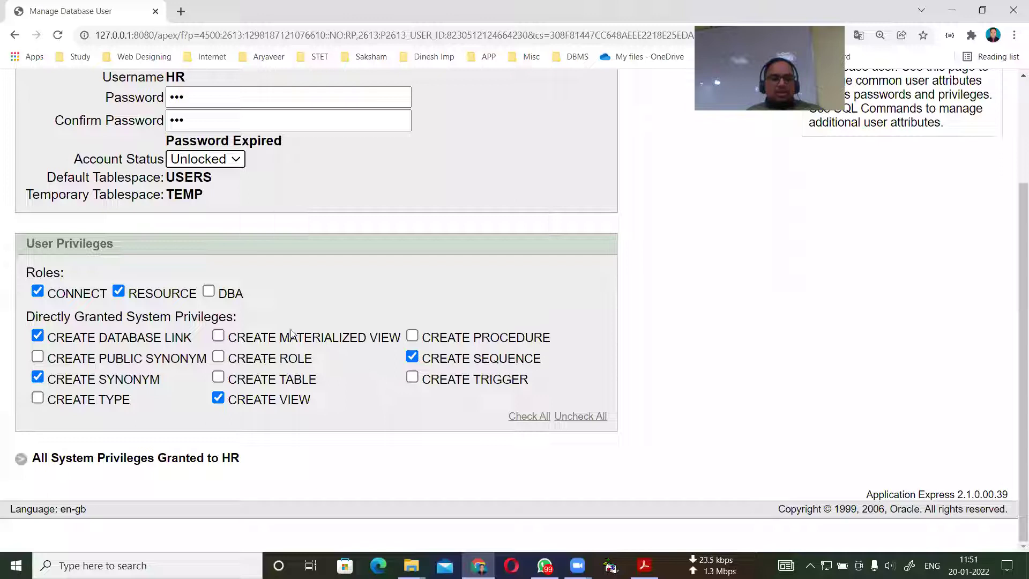
{"action": "left_click", "coordinate": [412, 336]}
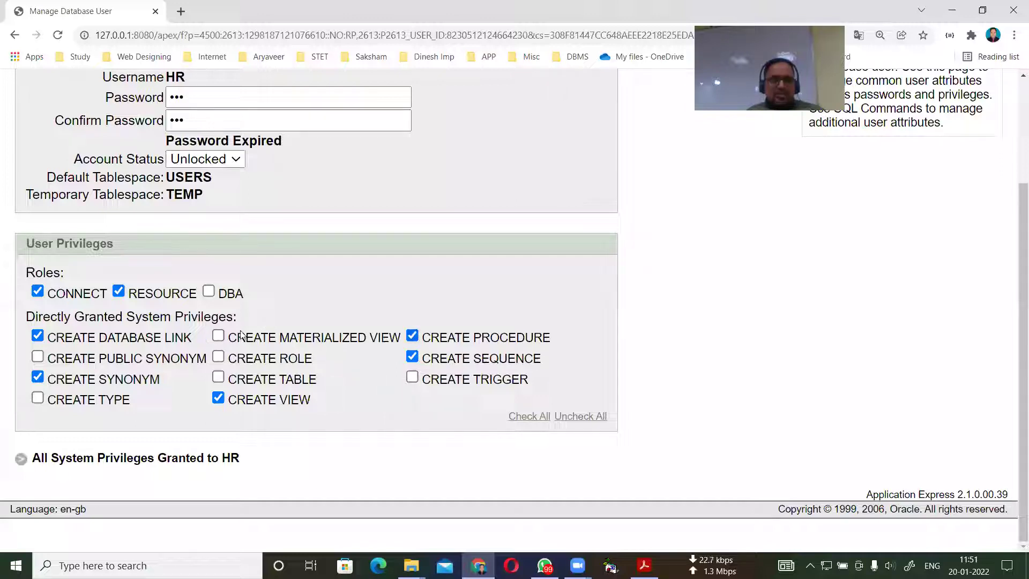
{"action": "left_click", "coordinate": [218, 336]}
{"action": "left_click", "coordinate": [527, 418]}
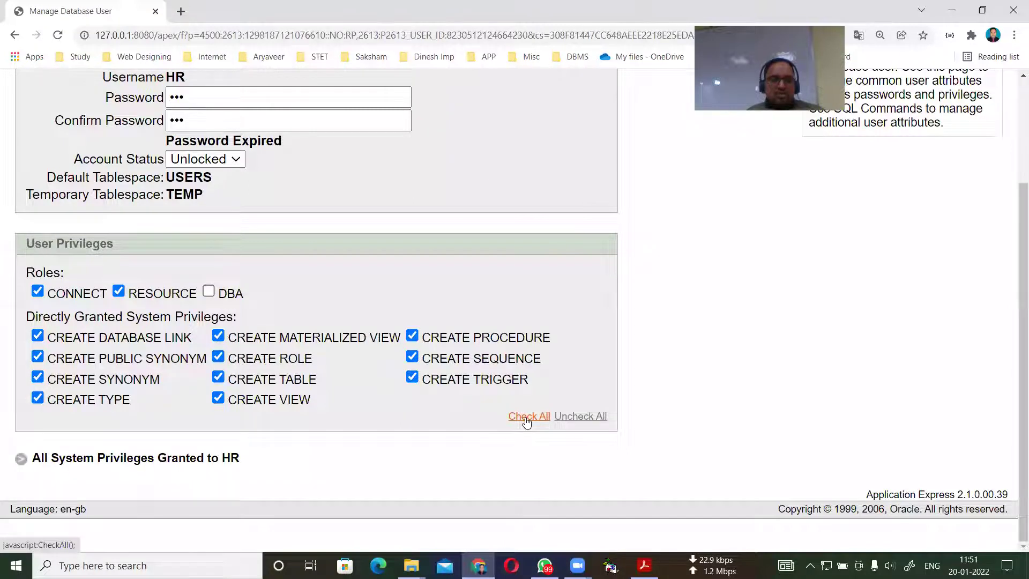
{"action": "left_click", "coordinate": [215, 292]}
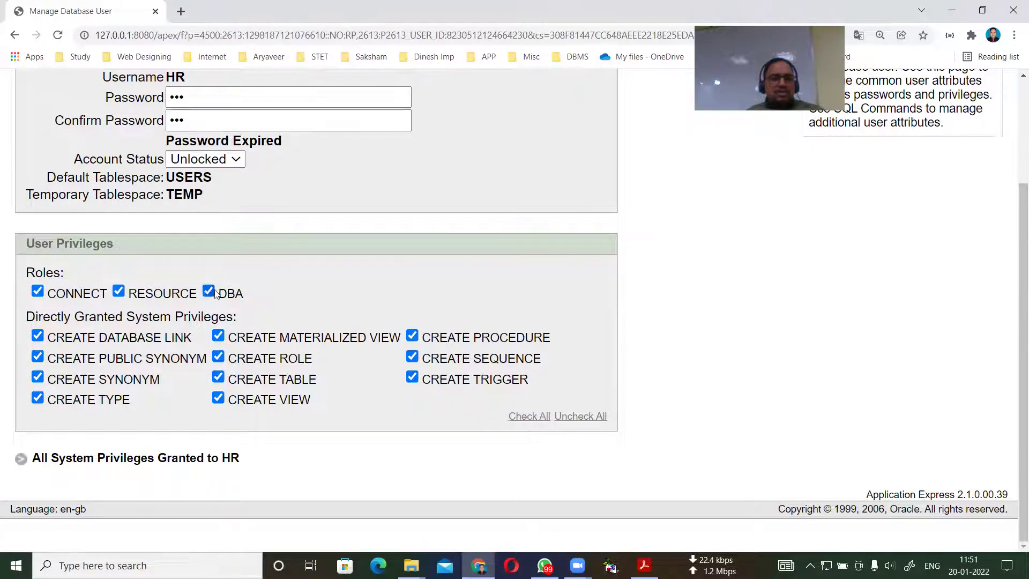
{"action": "scroll", "coordinate": [516, 409], "scroll_direction": "up", "scroll_amount": 3}
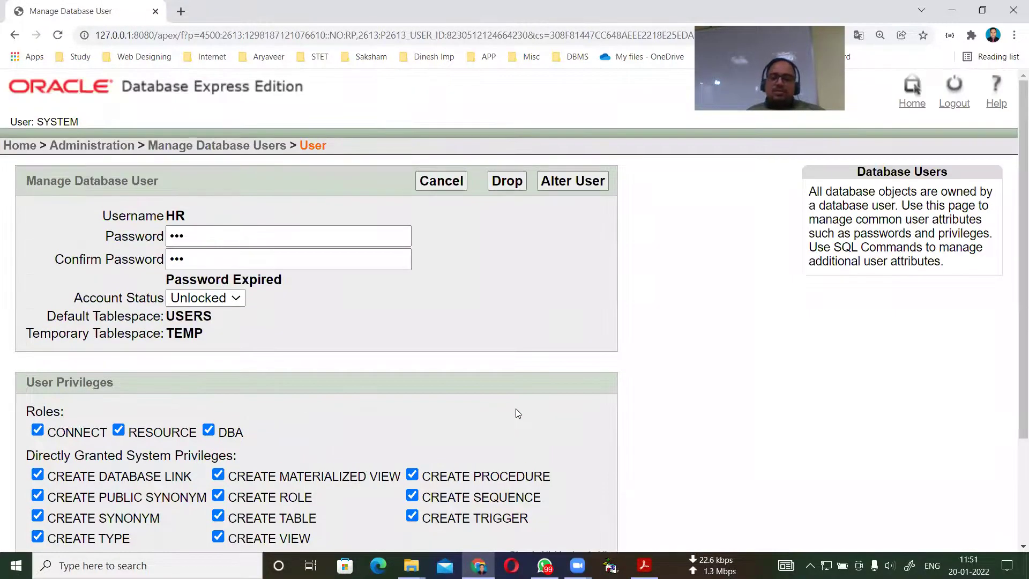
{"action": "left_click", "coordinate": [568, 184]}
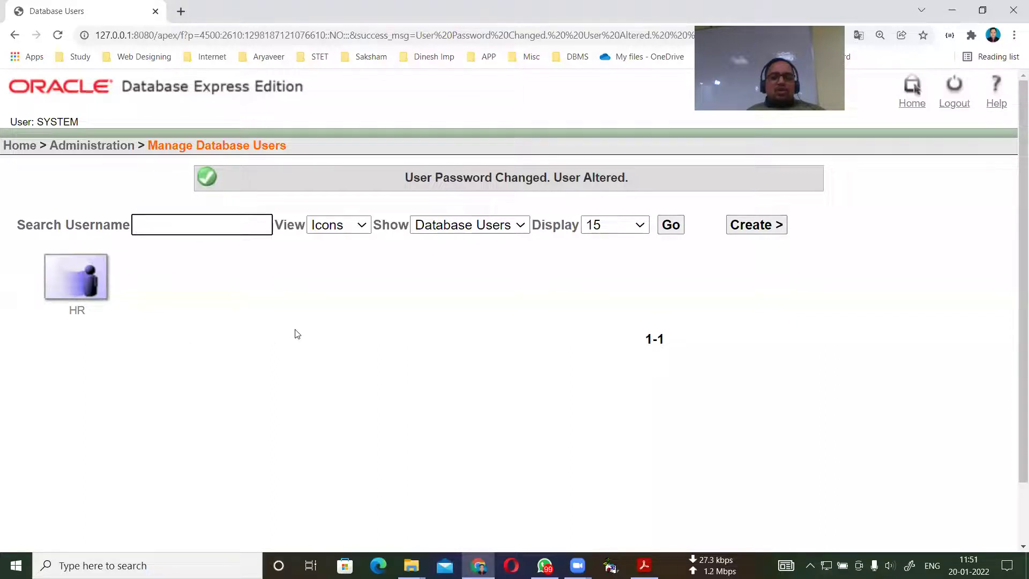
Log out of the SYSTEM session, close Chrome, and relaunch Go To Database Home Page.
{"action": "left_click", "coordinate": [964, 102]}
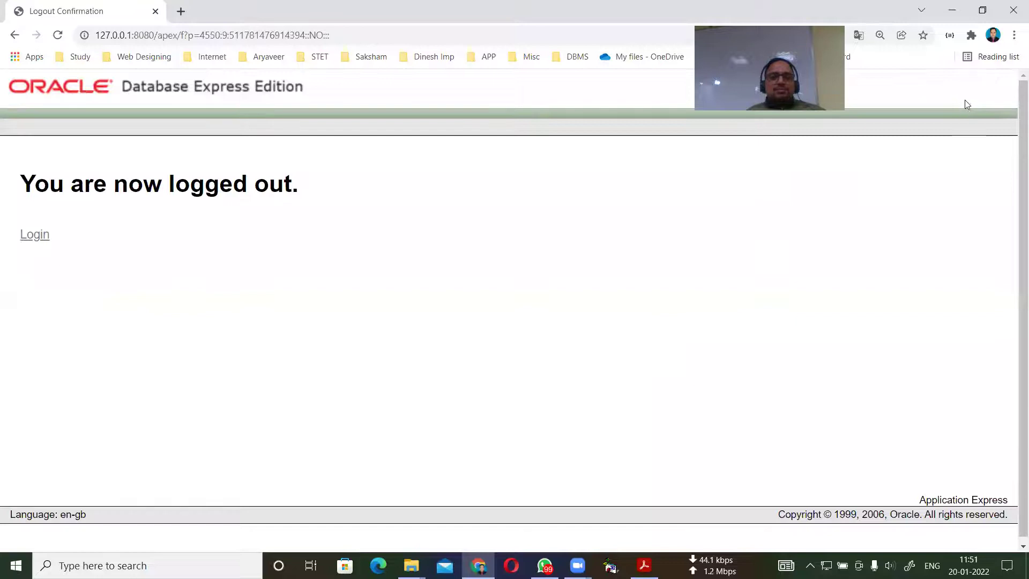
{"action": "left_click", "coordinate": [1013, 11]}
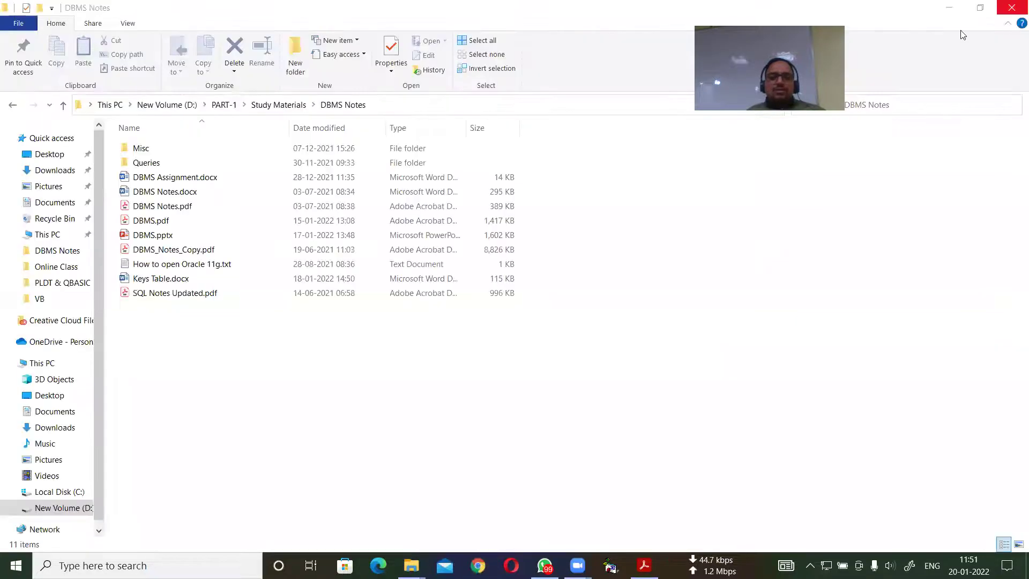
{"action": "left_click", "coordinate": [72, 563]}
{"action": "type", "text": "go t"}
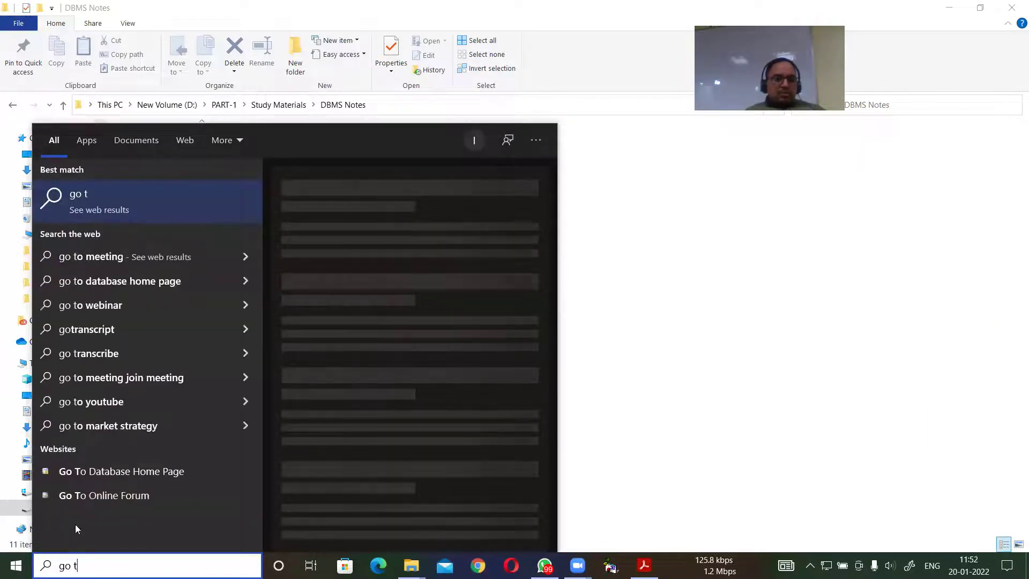
{"action": "left_click", "coordinate": [127, 470]}
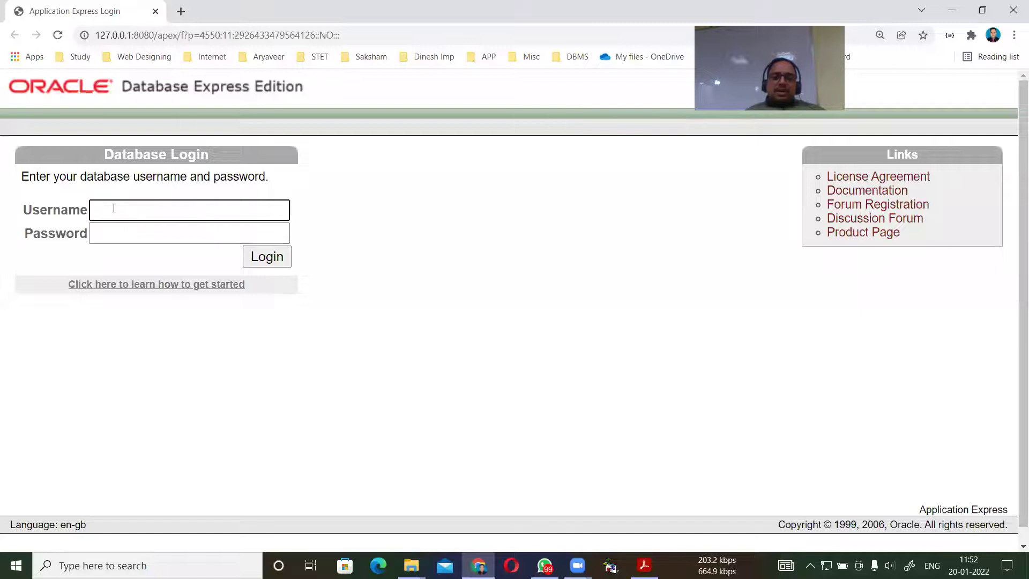
Log in with username hr and its password, then go to the SQL area.
{"action": "type", "text": "hr"}
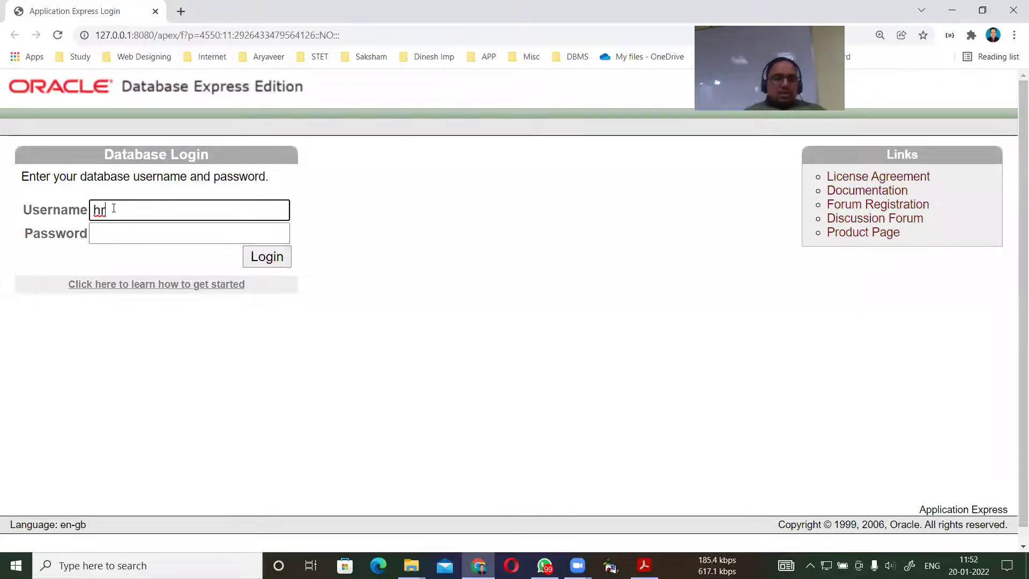
{"action": "left_click", "coordinate": [116, 234]}
{"action": "type", "text": "123"}
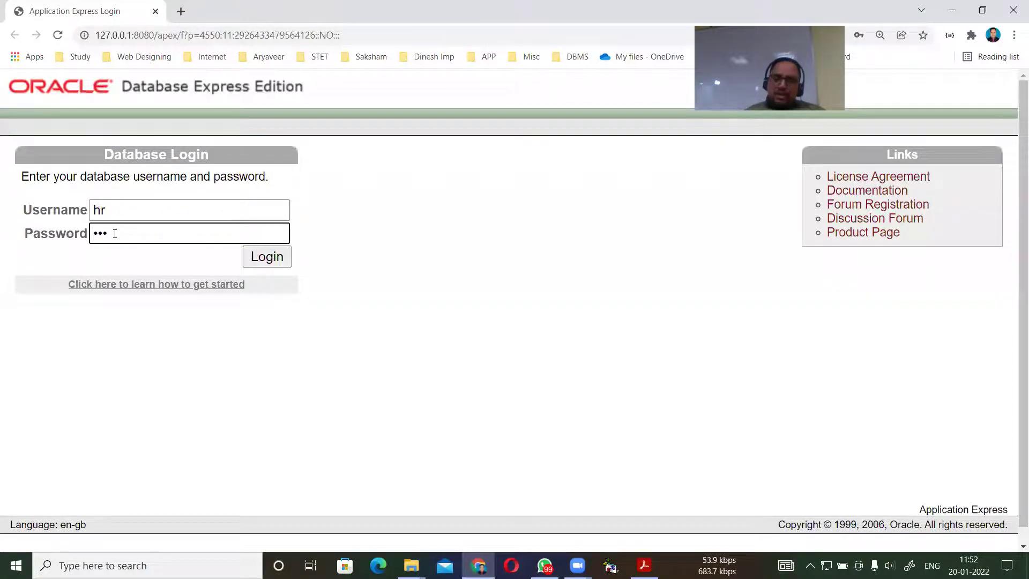
{"action": "left_click", "coordinate": [274, 259]}
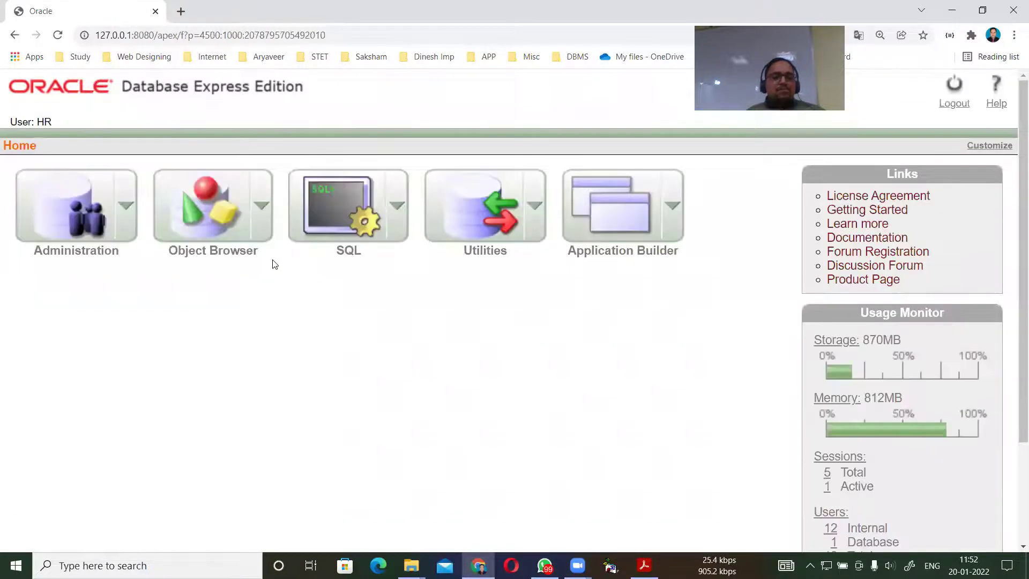
{"action": "left_click", "coordinate": [328, 217]}
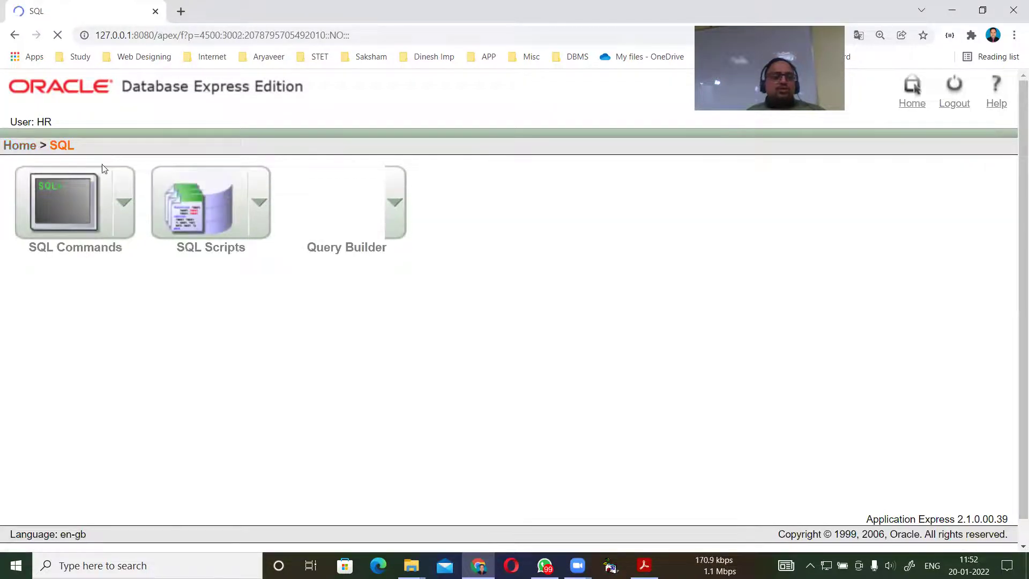
Run select * from tab; in SQL Commands to list HR's 8 tables and views.
{"action": "left_click", "coordinate": [74, 197]}
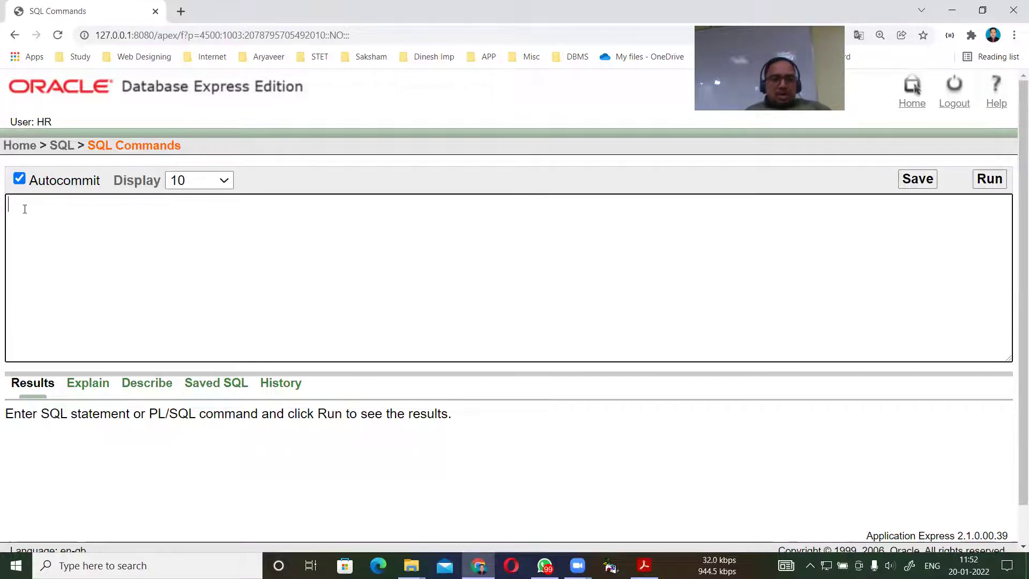
{"action": "type", "text": "sel"}
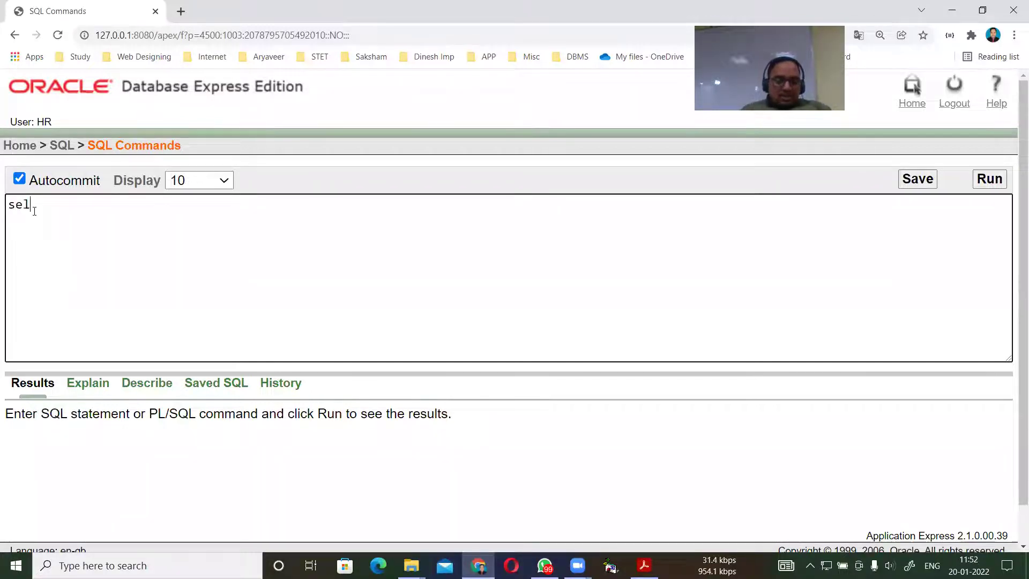
{"action": "type", "text": "ect * from tab"}
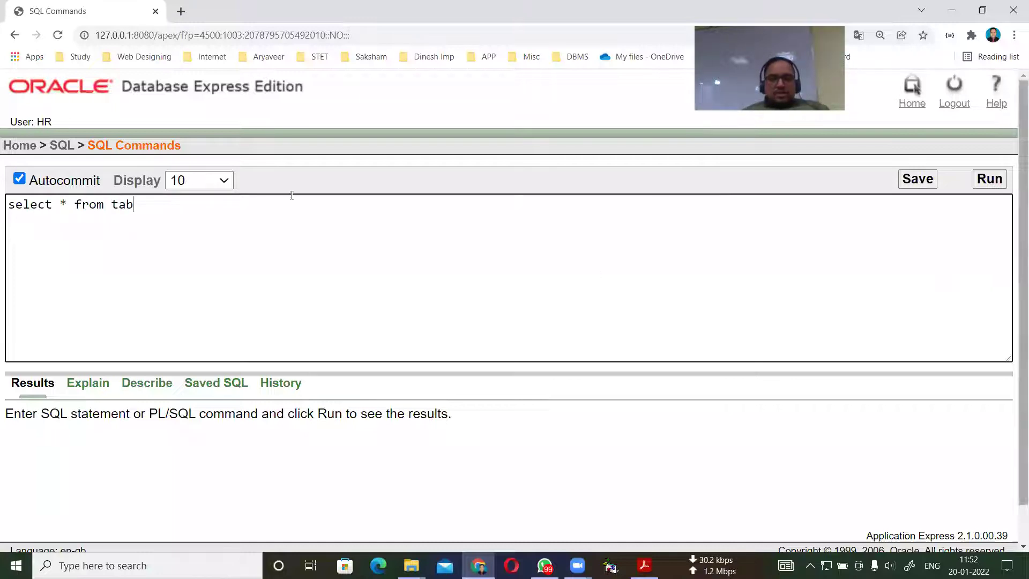
{"action": "type", "text": ";"}
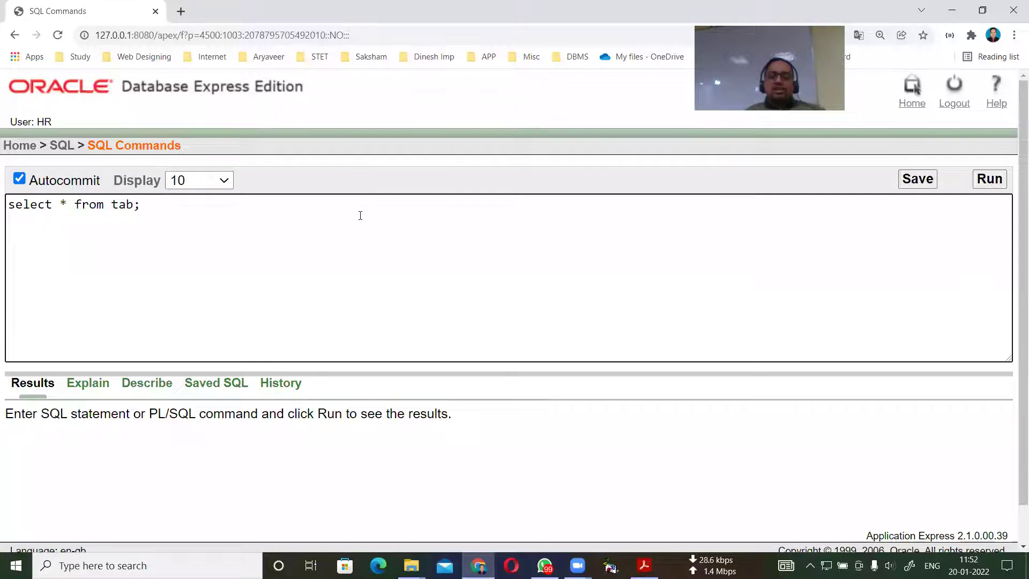
{"action": "left_click", "coordinate": [986, 179]}
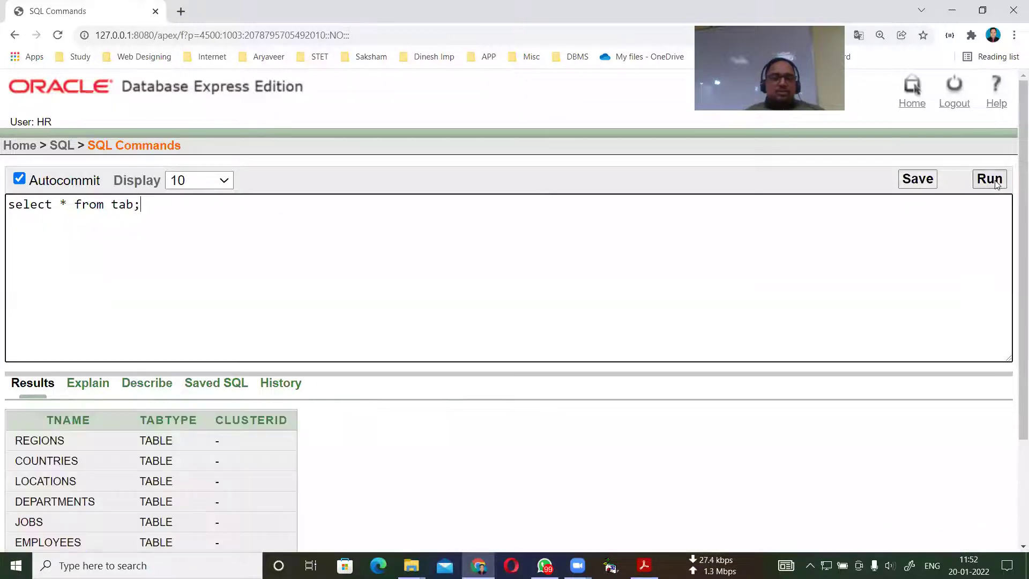
{"action": "scroll", "coordinate": [122, 400], "scroll_direction": "down", "scroll_amount": 3}
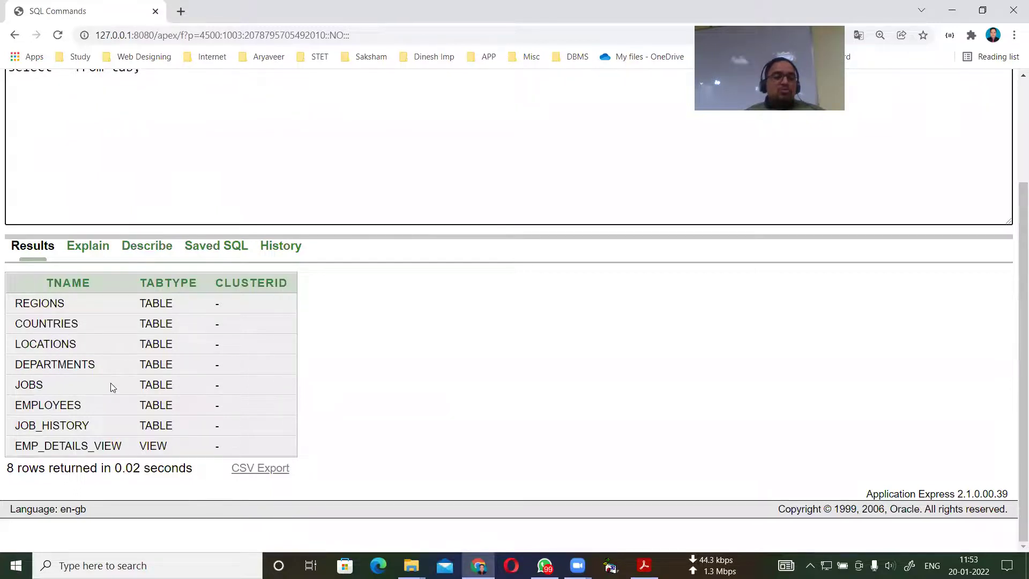
{"action": "scroll", "coordinate": [146, 211], "scroll_direction": "up", "scroll_amount": 3}
Change the query to select * from employees; and run it, reviewing the first 10 rows.
{"action": "key", "text": "BackSpace"}
{"action": "key", "text": "BackSpace"}
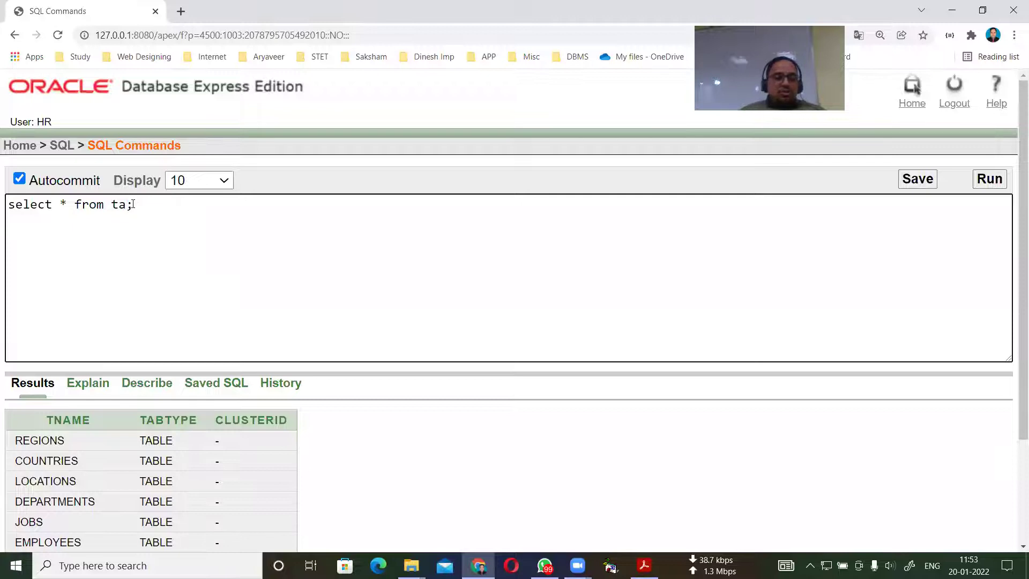
{"action": "type", "text": "employee"}
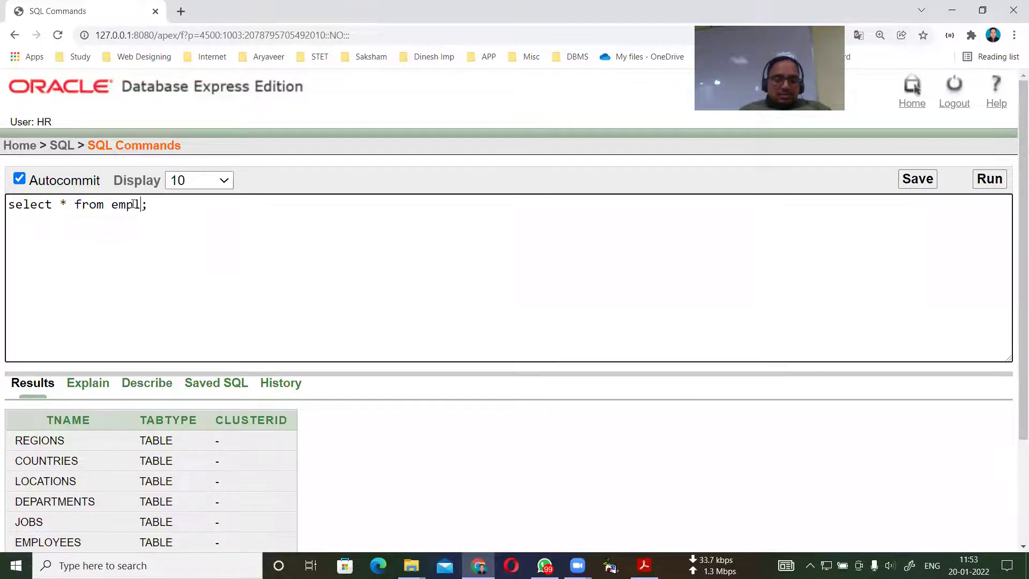
{"action": "type", "text": "s"}
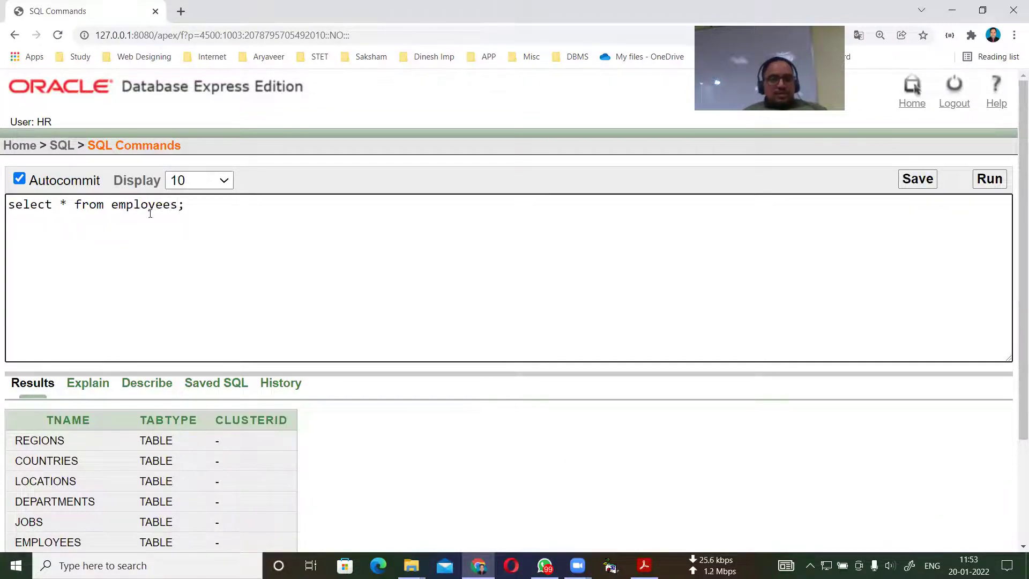
{"action": "left_click_drag", "start_coordinate": [193, 201], "coordinate": [5, 197]}
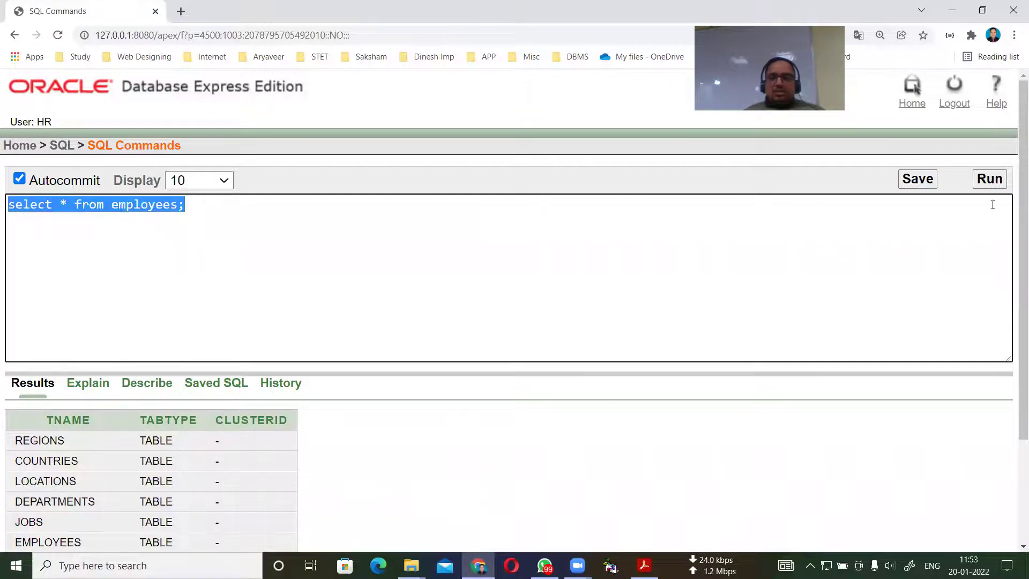
{"action": "left_click", "coordinate": [989, 178]}
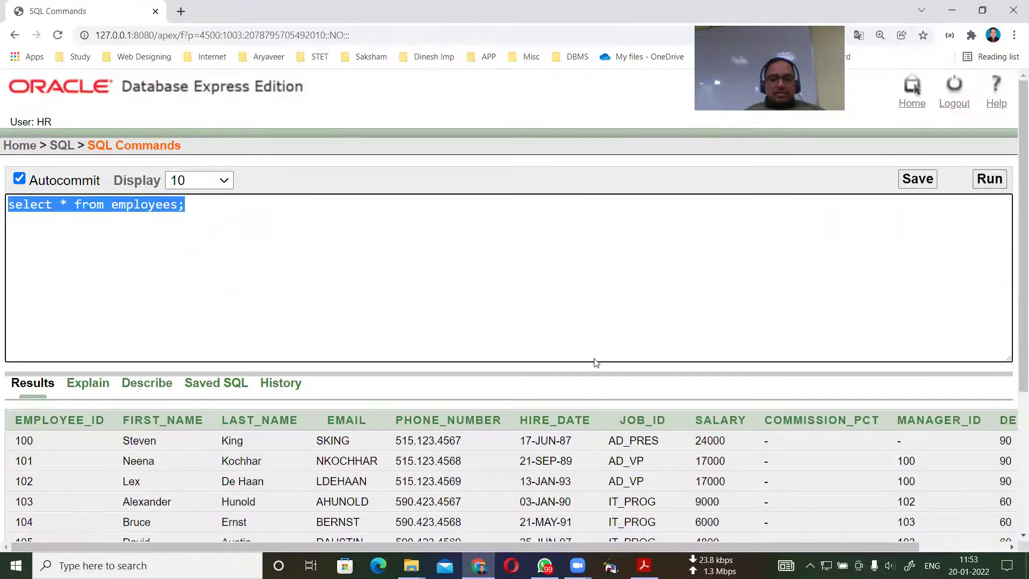
{"action": "scroll", "coordinate": [595, 363], "scroll_direction": "down", "scroll_amount": 4}
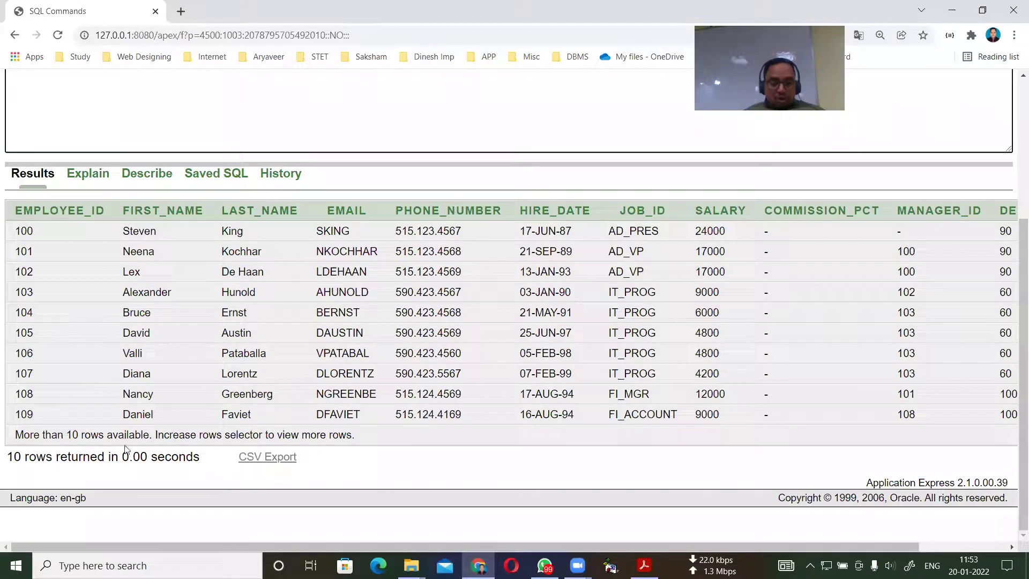
{"action": "scroll", "coordinate": [761, 410], "scroll_direction": "up", "scroll_amount": 4}
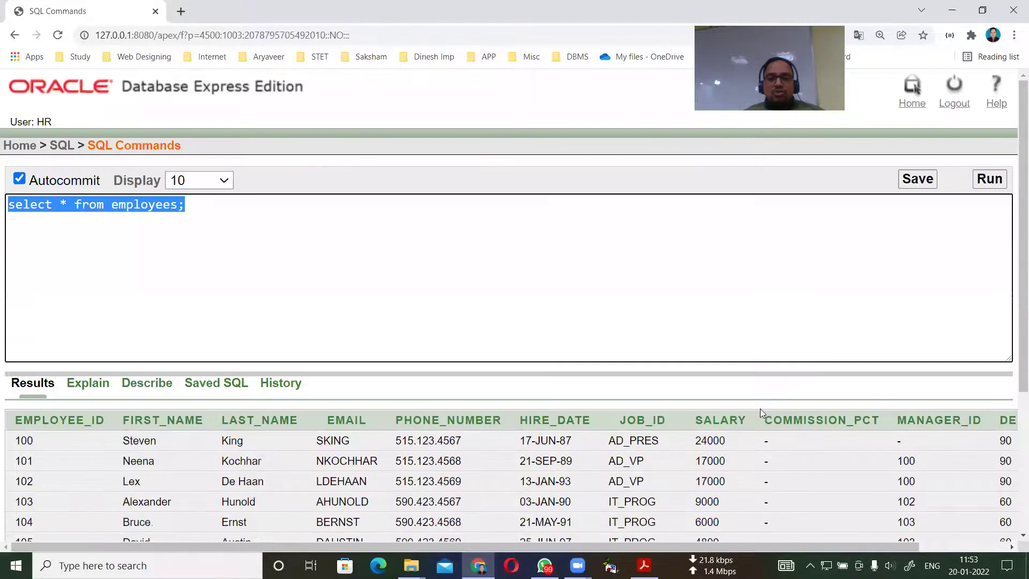
Set the Display limit to 200 and rerun the employees query, scrolling to the 107-row footer.
{"action": "left_click", "coordinate": [230, 183]}
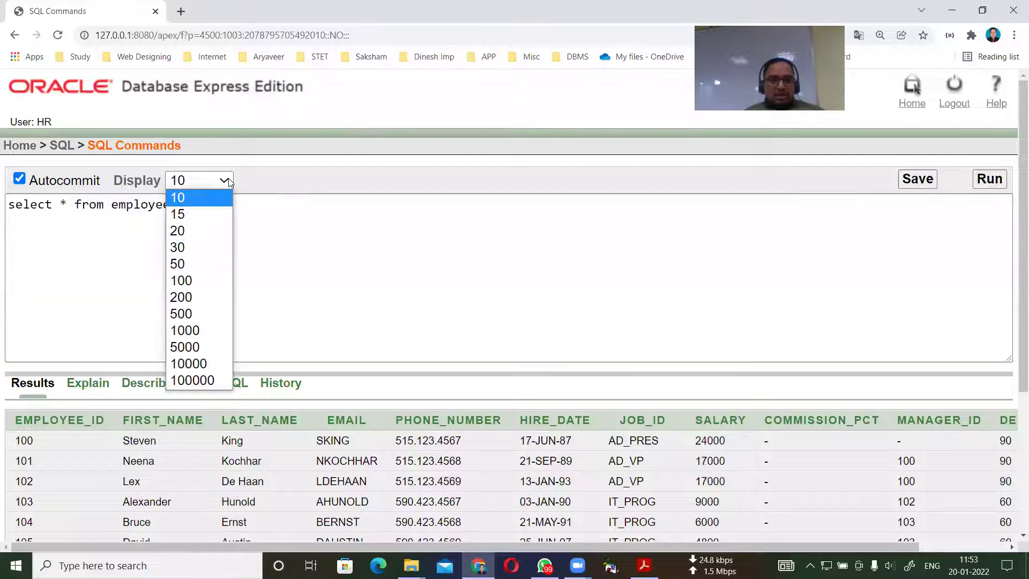
{"action": "left_click", "coordinate": [187, 296]}
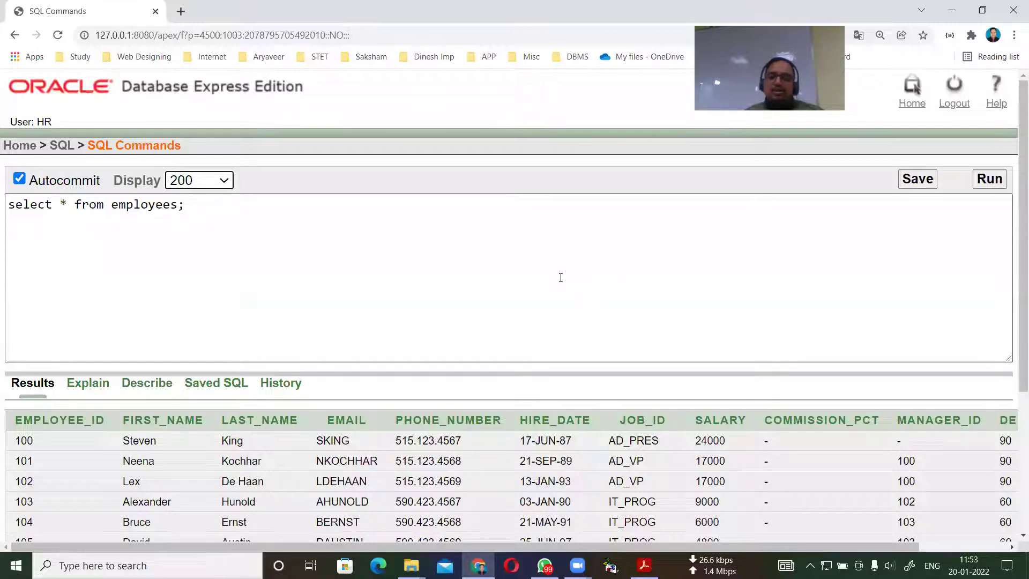
{"action": "left_click", "coordinate": [989, 178]}
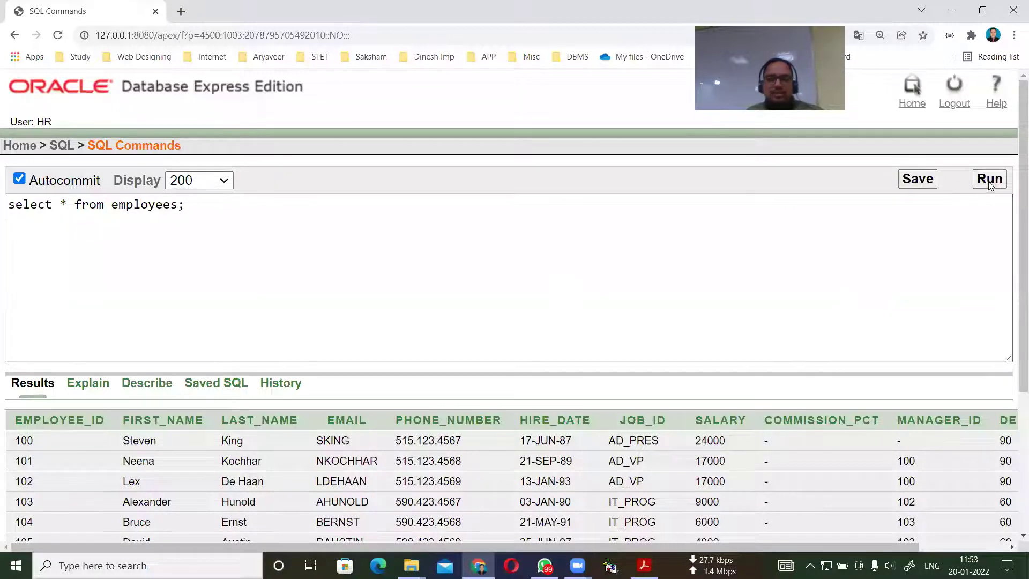
{"action": "scroll", "coordinate": [466, 355], "scroll_direction": "down", "scroll_amount": 16}
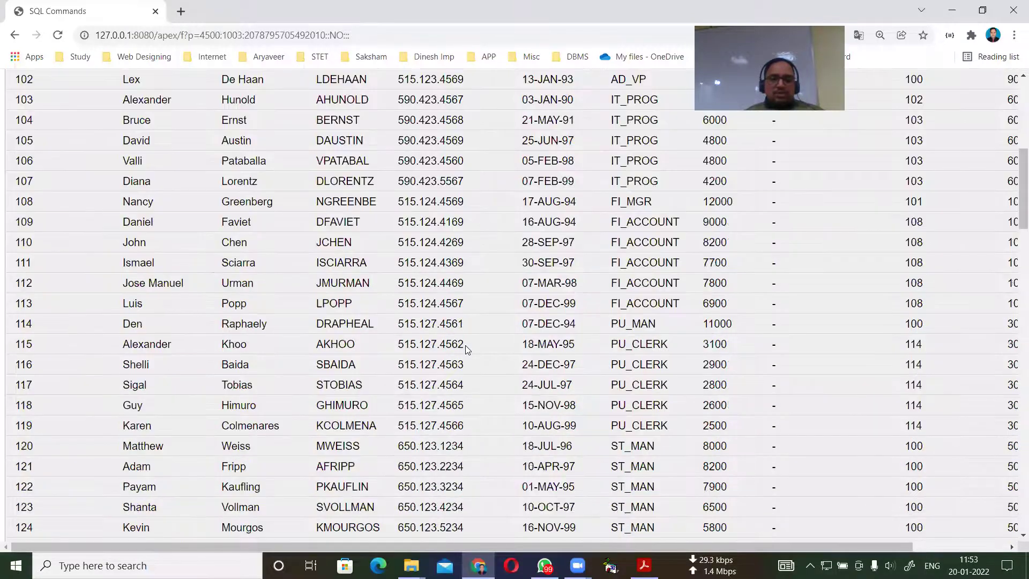
{"action": "scroll", "coordinate": [465, 343], "scroll_direction": "down", "scroll_amount": 15}
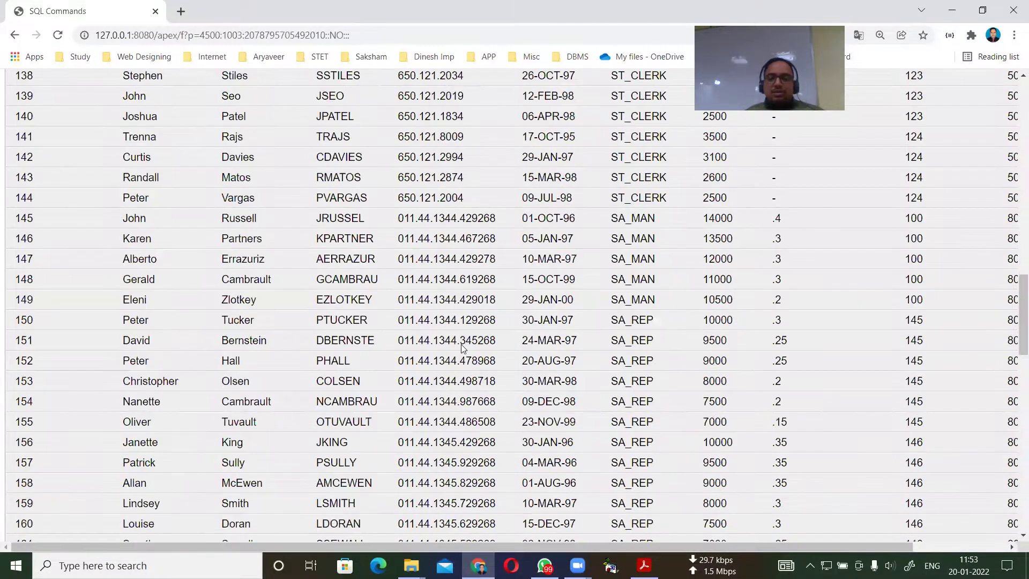
{"action": "scroll", "coordinate": [456, 355], "scroll_direction": "down", "scroll_amount": 6}
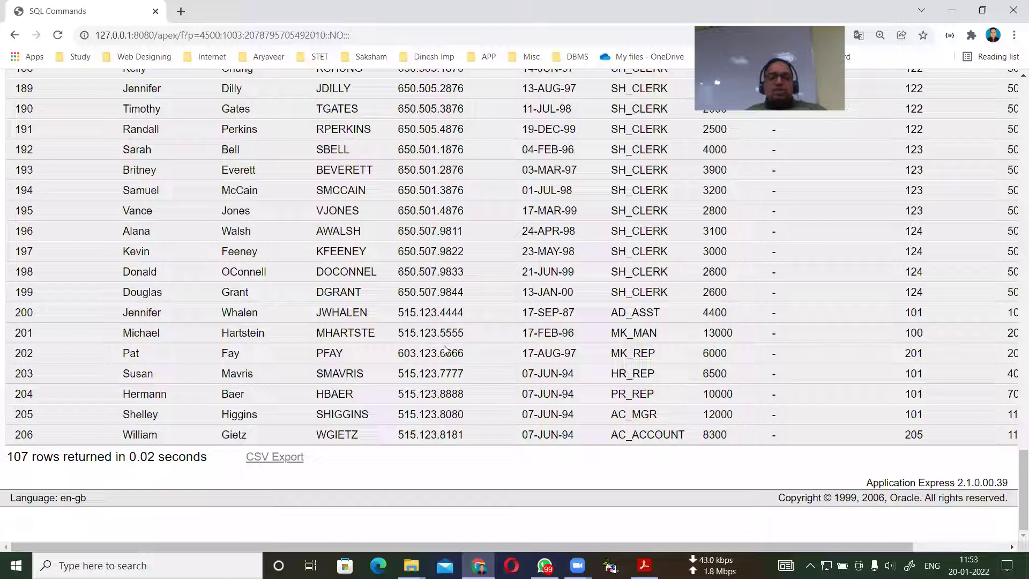
{"action": "scroll", "coordinate": [442, 342], "scroll_direction": "up", "scroll_amount": 12}
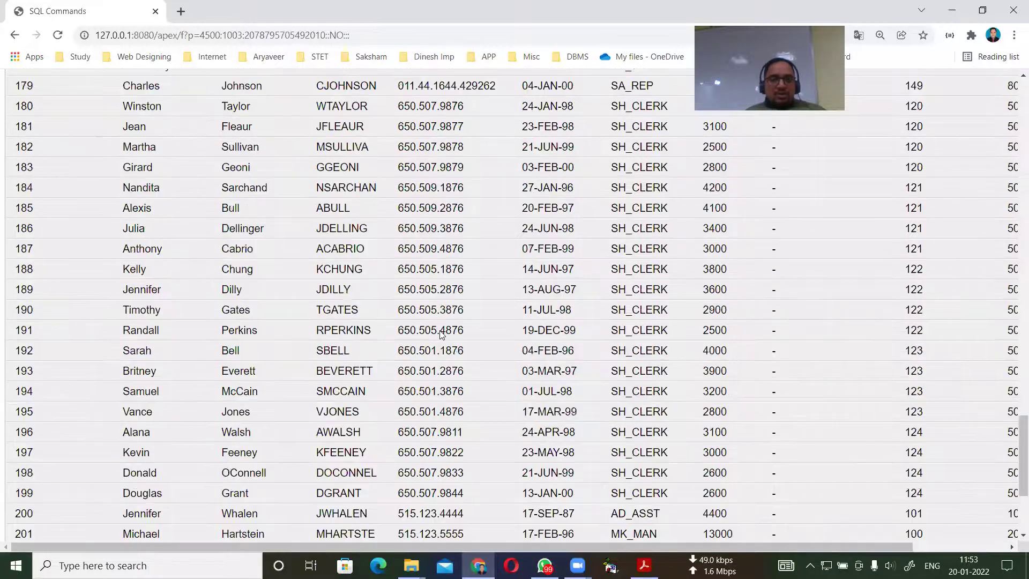
{"action": "scroll", "coordinate": [441, 332], "scroll_direction": "up", "scroll_amount": 15}
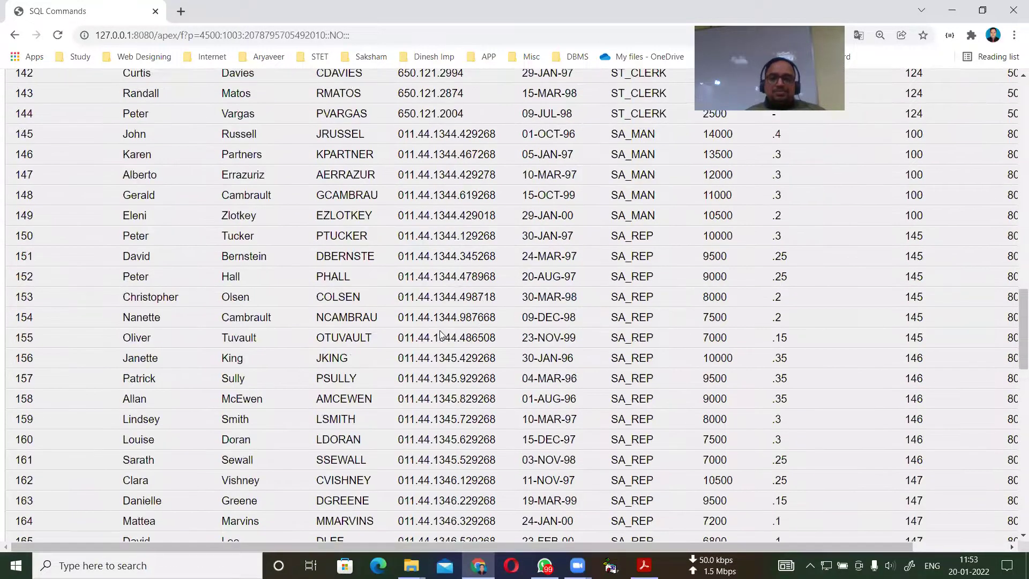
{"action": "scroll", "coordinate": [440, 332], "scroll_direction": "up", "scroll_amount": 9}
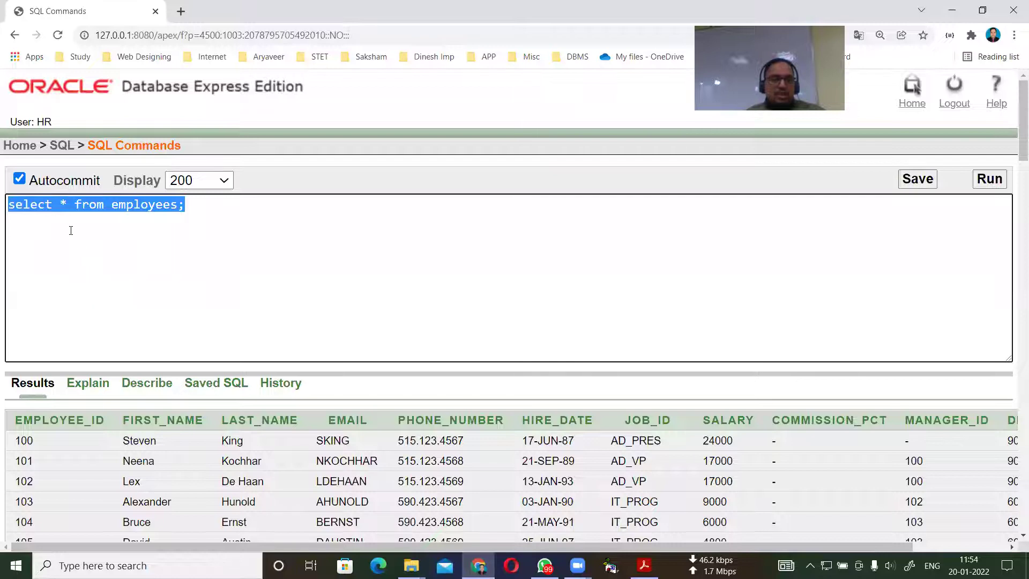
Highlight the select keyword in the select * from employees; query.
{"action": "left_click_drag", "start_coordinate": [57, 205], "coordinate": [7, 203]}
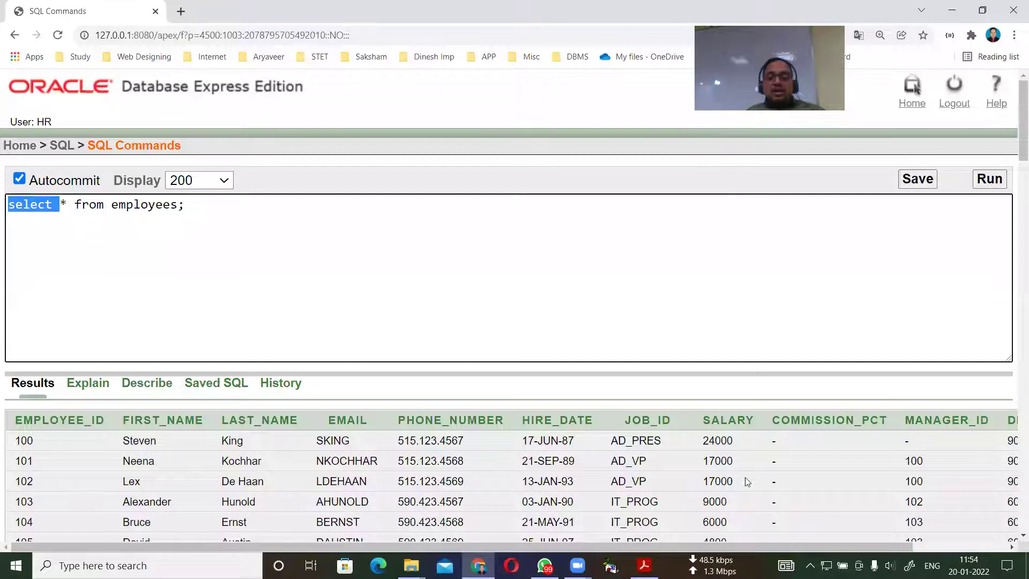
{"action": "left_click", "coordinate": [132, 256]}
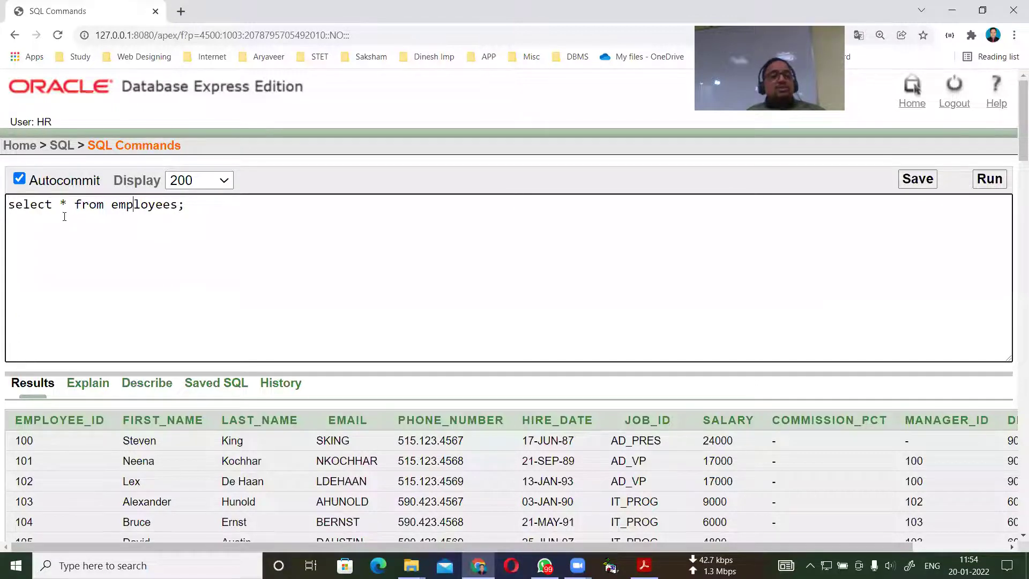
{"action": "left_click_drag", "start_coordinate": [52, 204], "coordinate": [1, 206]}
{"action": "left_click", "coordinate": [61, 232]}
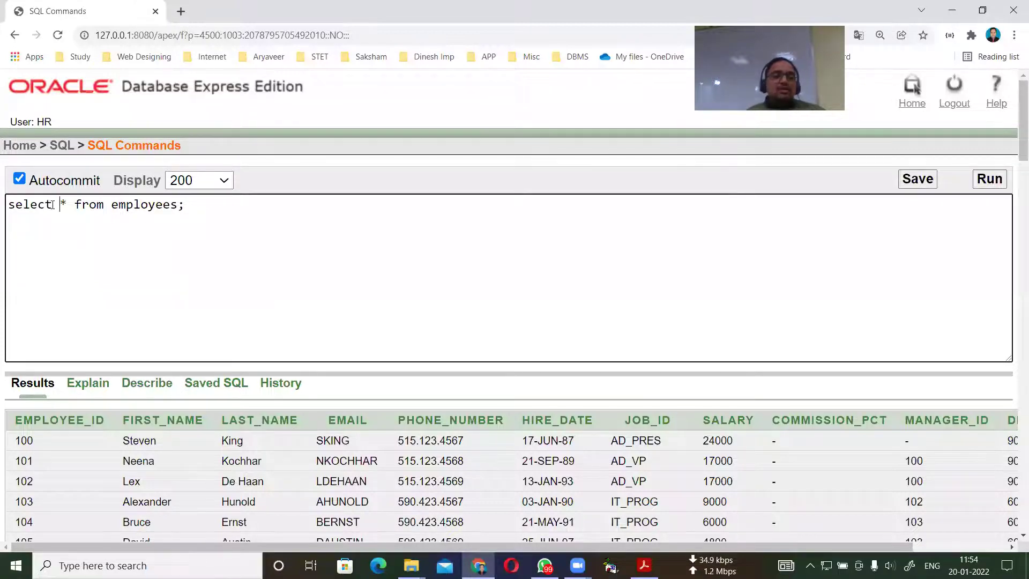
{"action": "left_click_drag", "start_coordinate": [51, 205], "coordinate": [3, 207]}
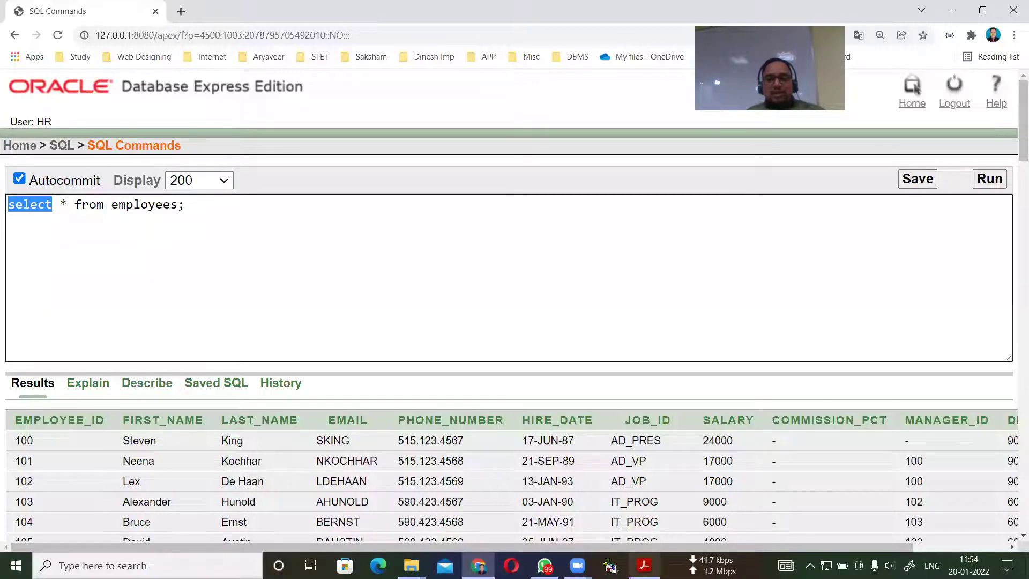
Check the SELECT syntax in the PDF notes, then show the open File Explorer windows.
{"action": "key", "text": "alt+Tab"}
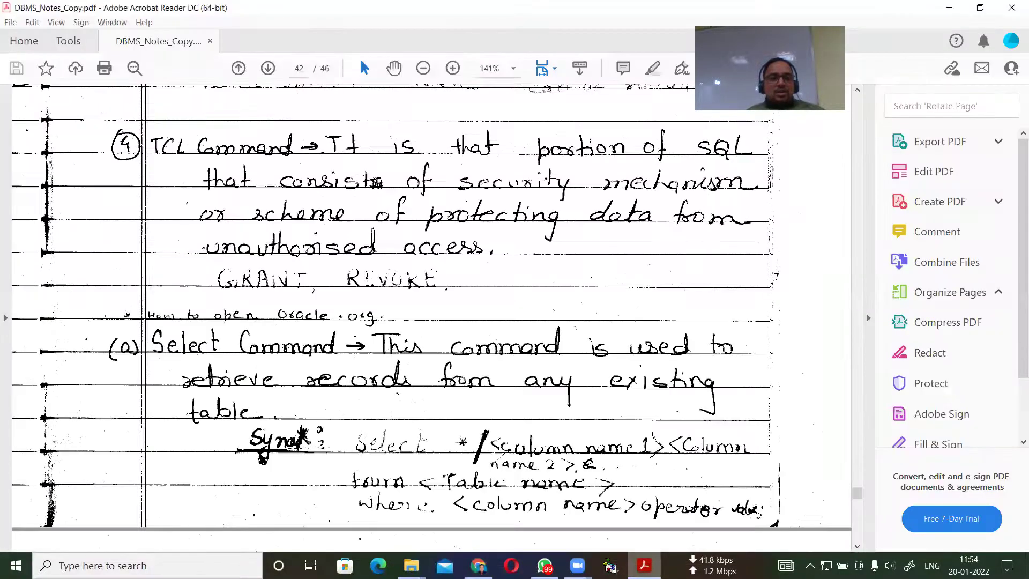
{"action": "key", "text": "alt+Tab"}
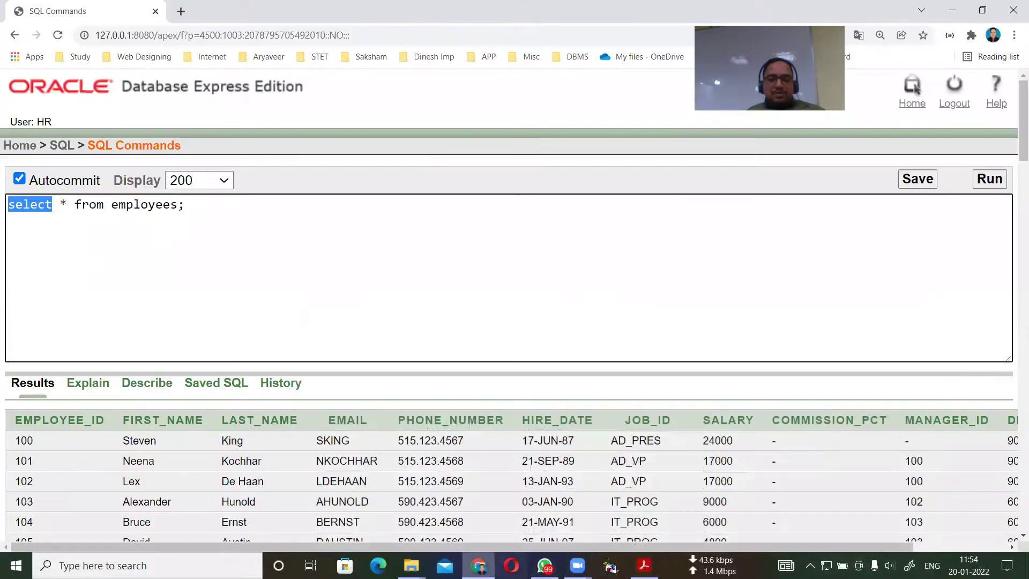
{"action": "left_click", "coordinate": [410, 565]}
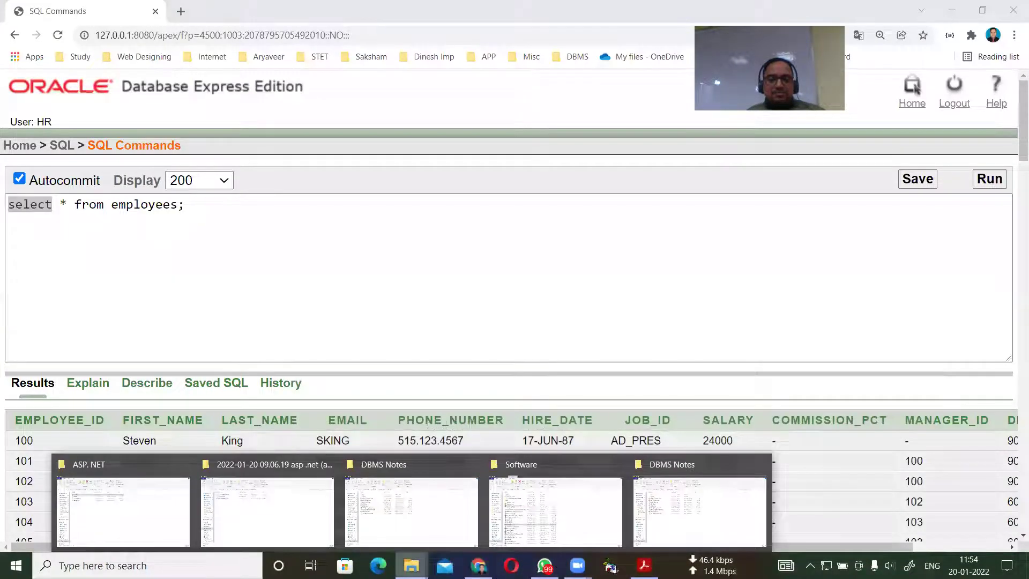
Review the login steps in How to open Oracle 11g.txt, then minimize Notepad and return to SQL Commands.
{"action": "left_click", "coordinate": [396, 485]}
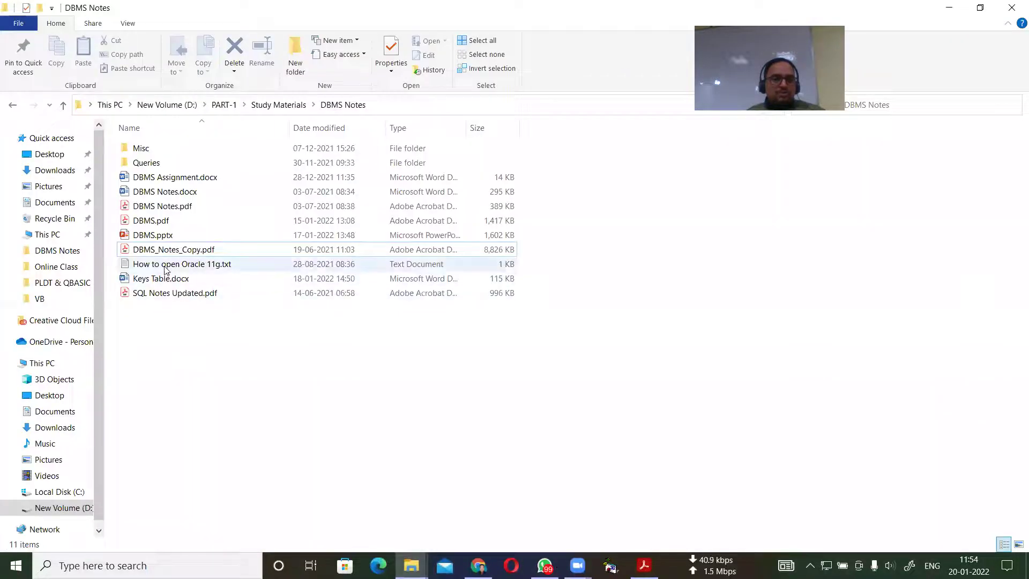
{"action": "left_click", "coordinate": [165, 267]}
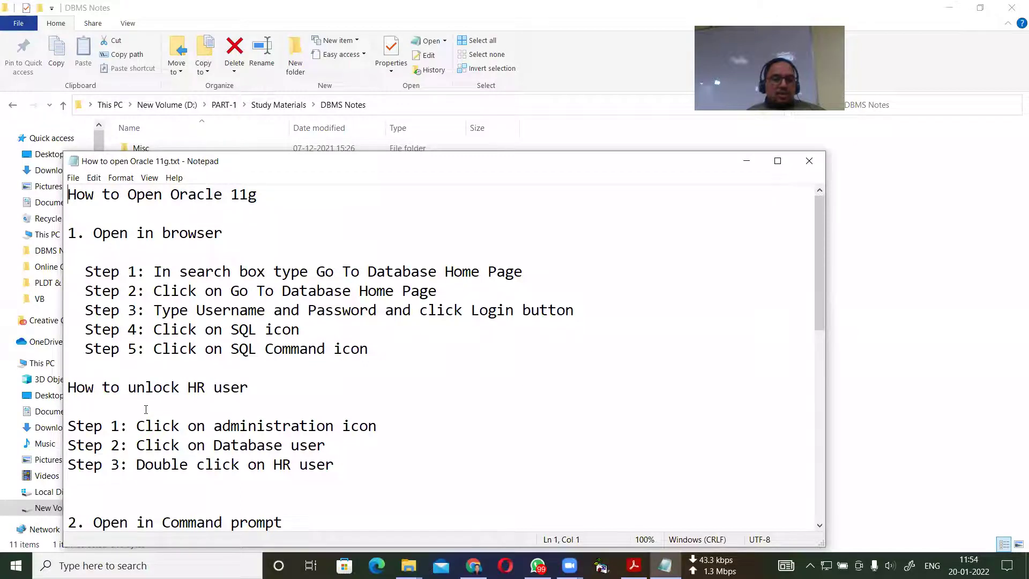
{"action": "scroll", "coordinate": [180, 417], "scroll_direction": "down", "scroll_amount": 2}
{"action": "scroll", "coordinate": [180, 416], "scroll_direction": "up", "scroll_amount": 2}
{"action": "left_click", "coordinate": [263, 311]}
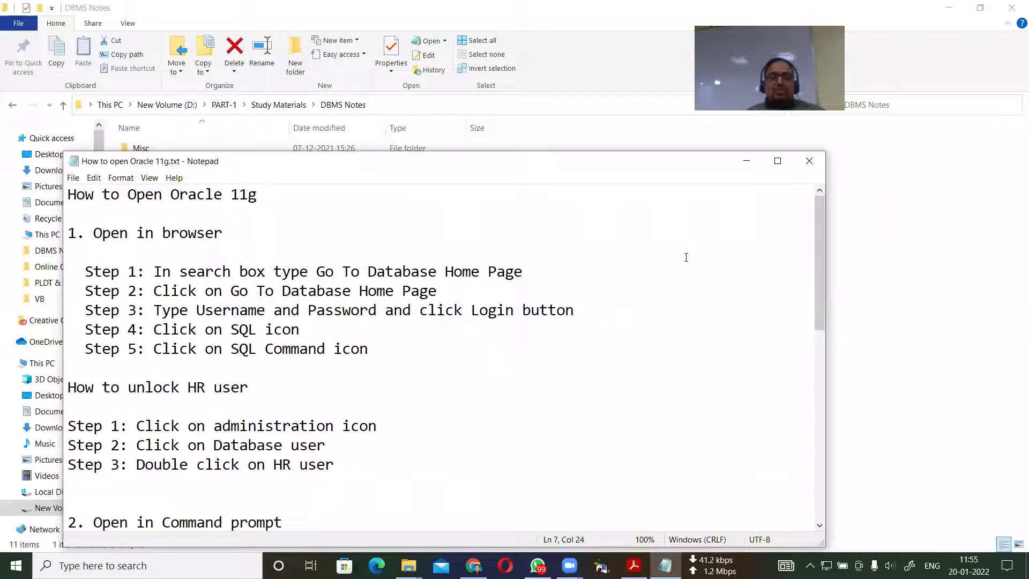
{"action": "left_click", "coordinate": [747, 161]}
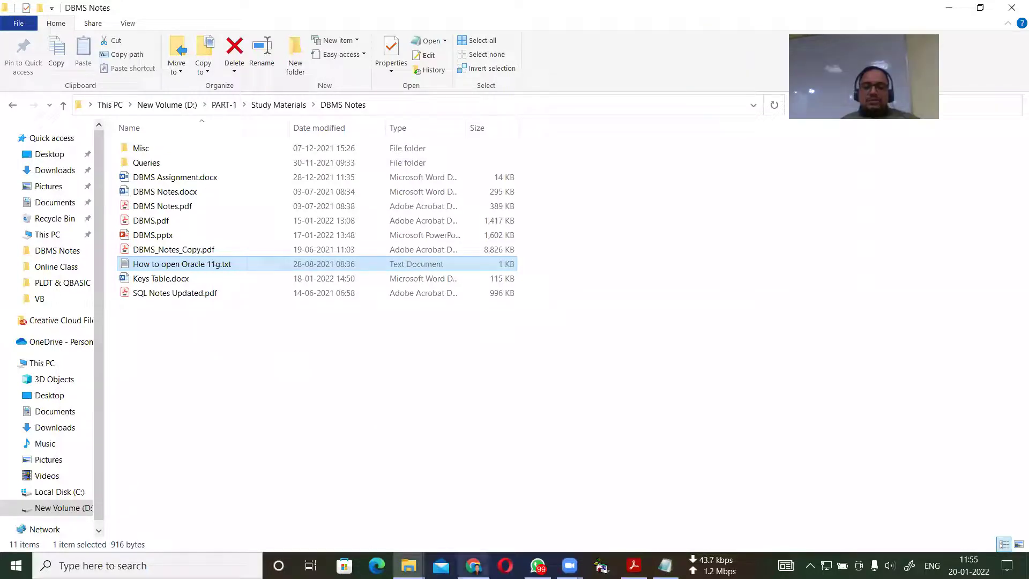
{"action": "left_click", "coordinate": [473, 565]}
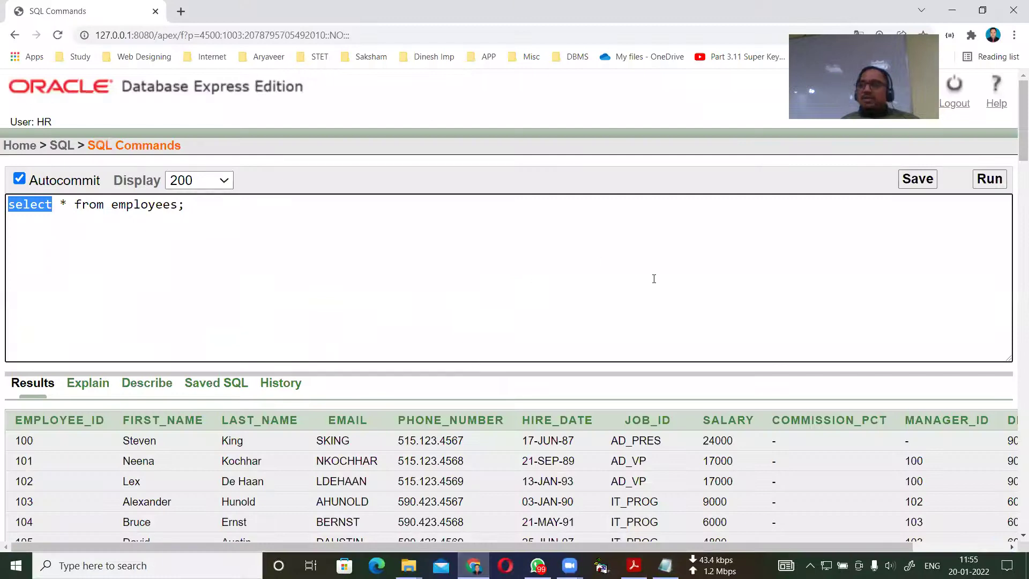